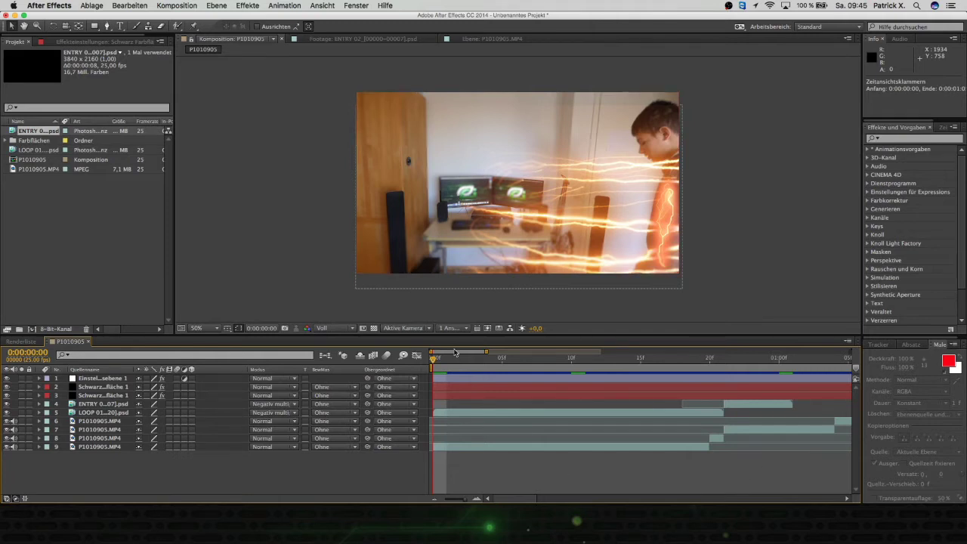
- Preview the first second of the streak effect and reopen the P1010905 composition
{"action": "left_click", "coordinate": [480, 367]}
{"action": "mouse_move", "coordinate": [482, 368]}
{"action": "left_mouse_down"}
{"action": "mouse_move", "coordinate": [791, 360]}
{"action": "mouse_move", "coordinate": [726, 365]}
{"action": "left_mouse_up"}
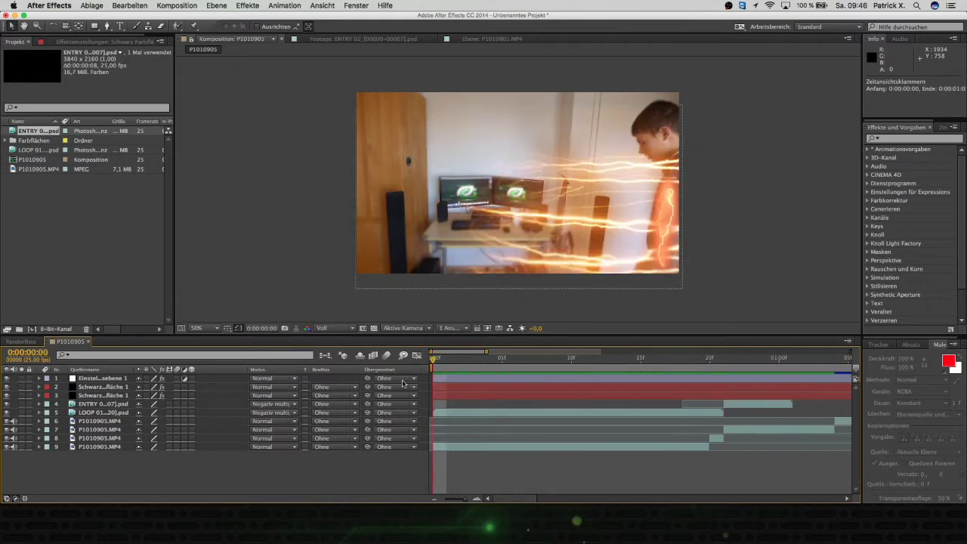
{"action": "double_click", "coordinate": [41, 159]}
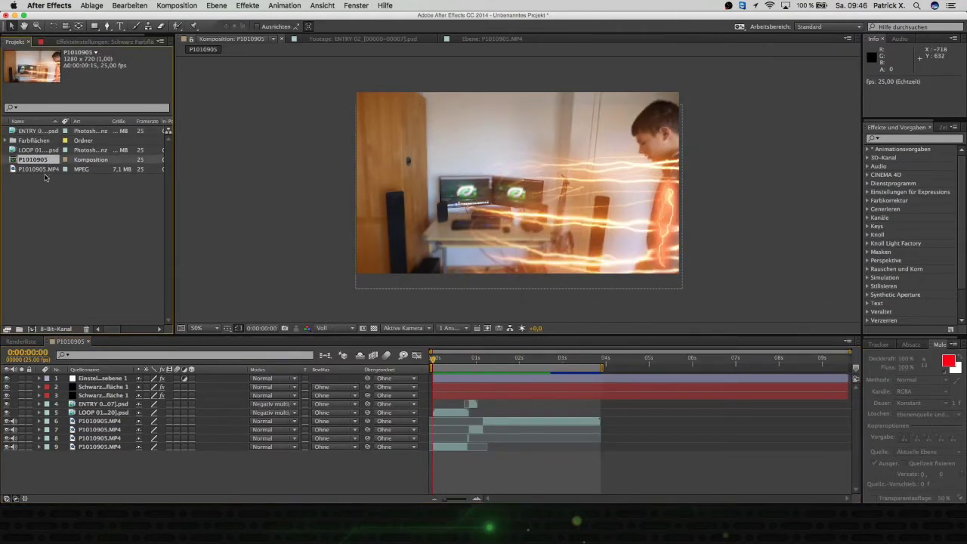
- Create a new composition from the P1010905.MP4 footage with Neue Komposition aus Auswahl
{"action": "left_click", "coordinate": [45, 171]}
{"action": "right_click", "coordinate": [44, 171]}
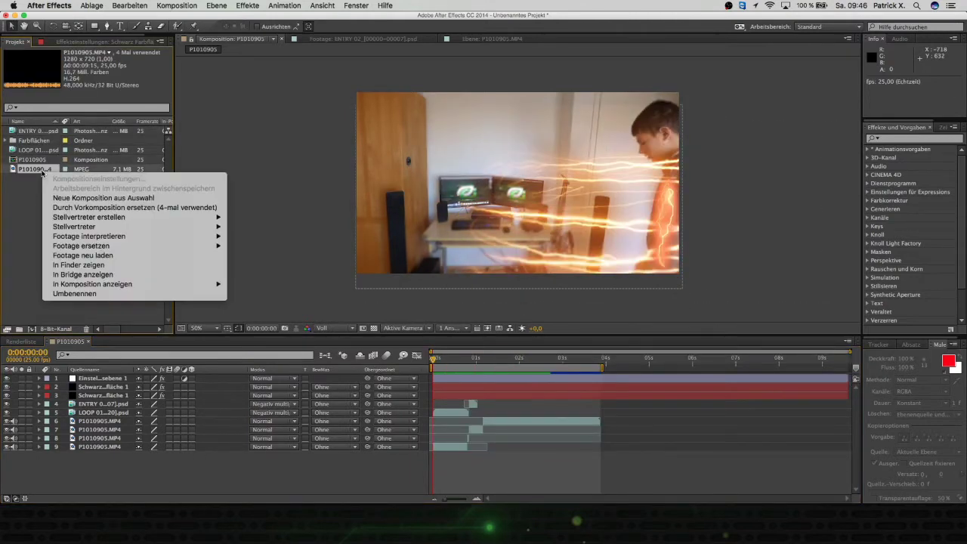
{"action": "left_click", "coordinate": [54, 201]}
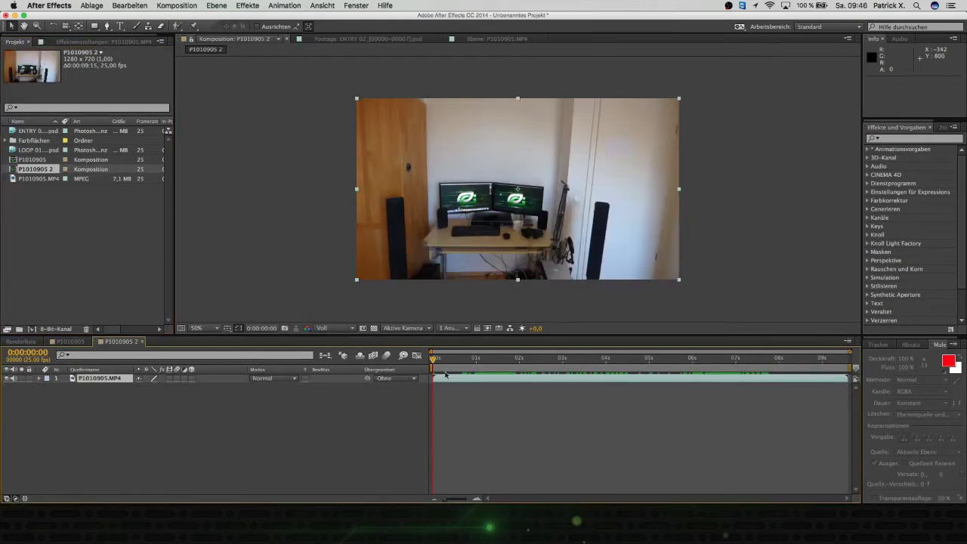
- Scrub the new timeline to find the frame where the person enters
{"action": "left_click_drag", "start_coordinate": [434, 361], "coordinate": [763, 345]}
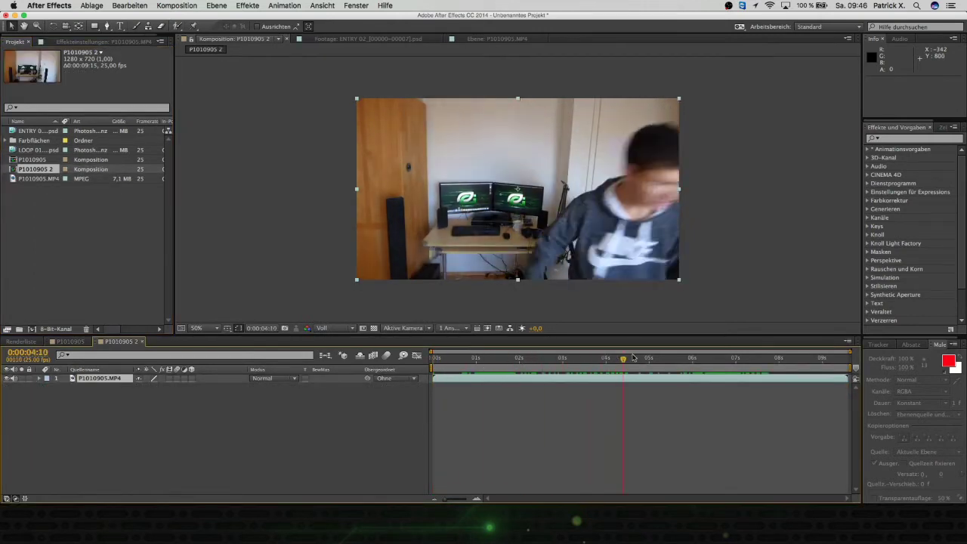
{"action": "left_click_drag", "start_coordinate": [763, 346], "coordinate": [306, 354]}
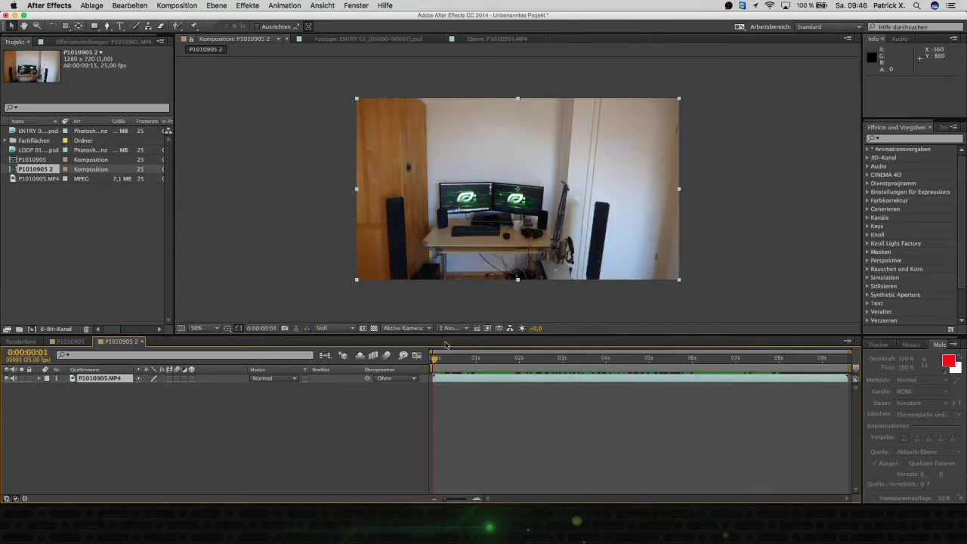
{"action": "left_click_drag", "start_coordinate": [446, 360], "coordinate": [502, 360]}
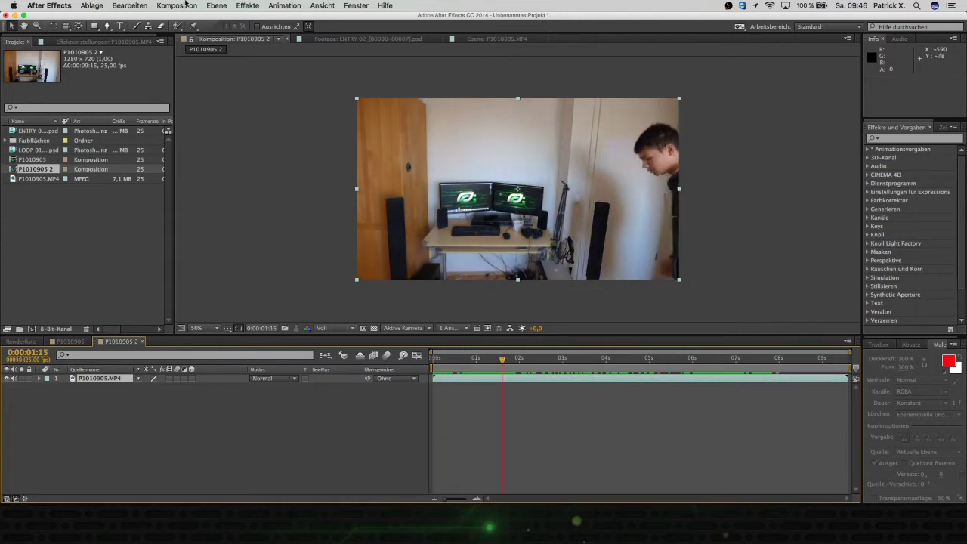
- Split the clip at 1:15, delete the earlier piece and move the rest to 0
{"action": "left_click", "coordinate": [134, 6]}
{"action": "left_click", "coordinate": [151, 125]}
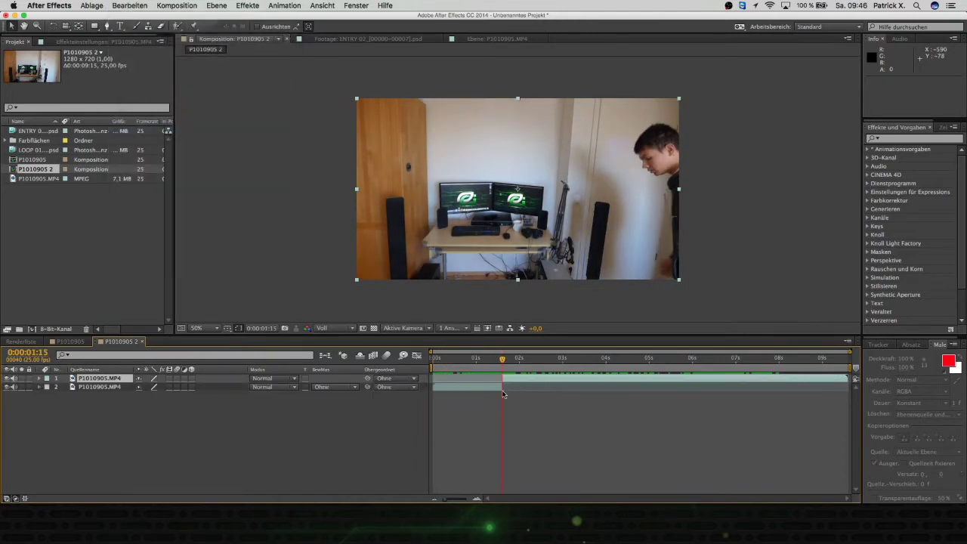
{"action": "left_click", "coordinate": [479, 386]}
{"action": "key", "text": "Delete"}
{"action": "left_click_drag", "start_coordinate": [508, 380], "coordinate": [447, 383]}
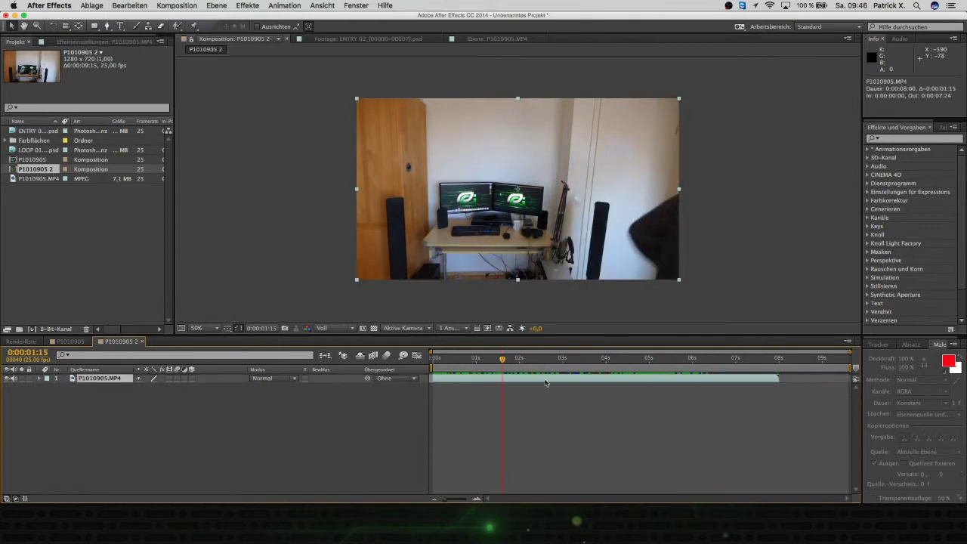
- Play back the trimmed clip and split it again at 5:00 with Ebene teilen
{"action": "left_click_drag", "start_coordinate": [508, 362], "coordinate": [430, 368]}
{"action": "key", "text": "space"}
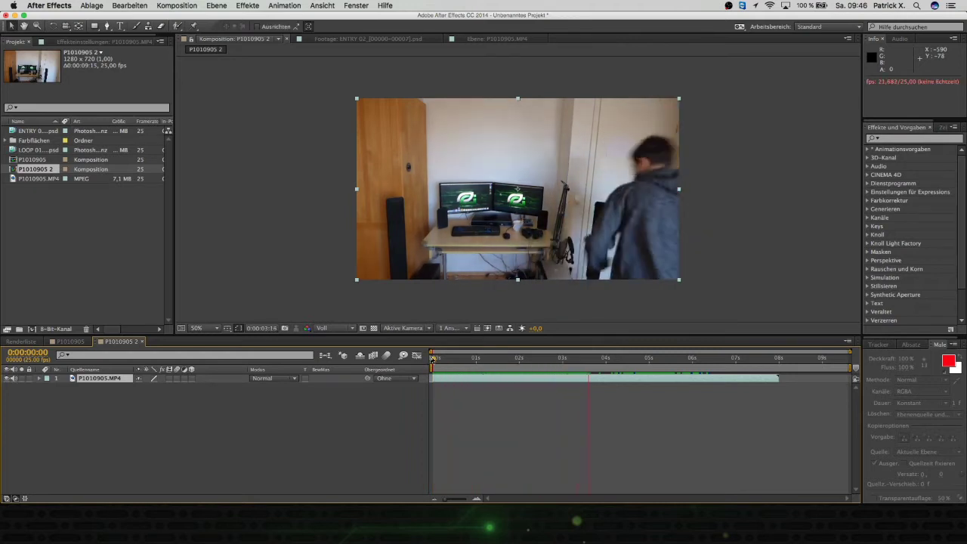
{"action": "key", "text": "space"}
{"action": "left_click_drag", "start_coordinate": [661, 364], "coordinate": [648, 360]}
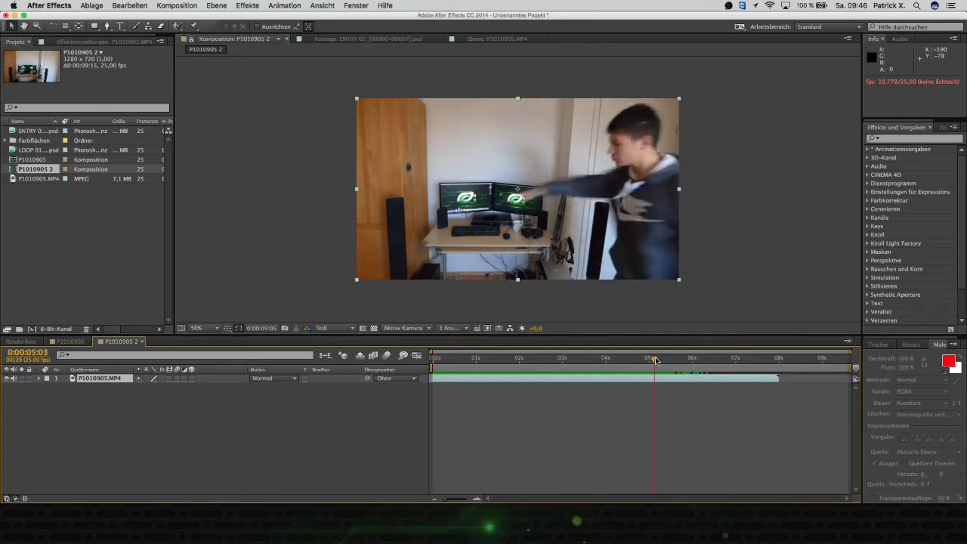
{"action": "left_click_drag", "start_coordinate": [648, 360], "coordinate": [650, 360]}
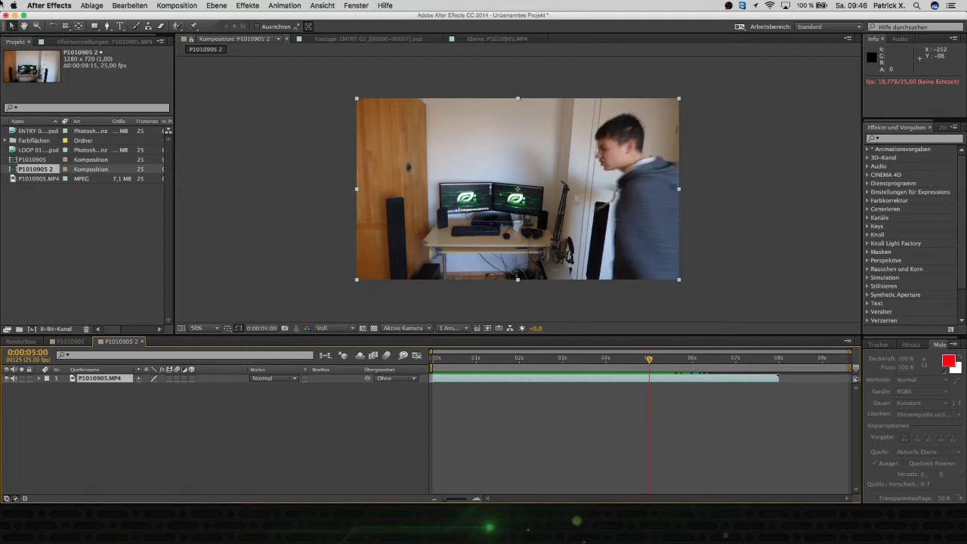
{"action": "left_click", "coordinate": [130, 6]}
{"action": "left_click", "coordinate": [143, 119]}
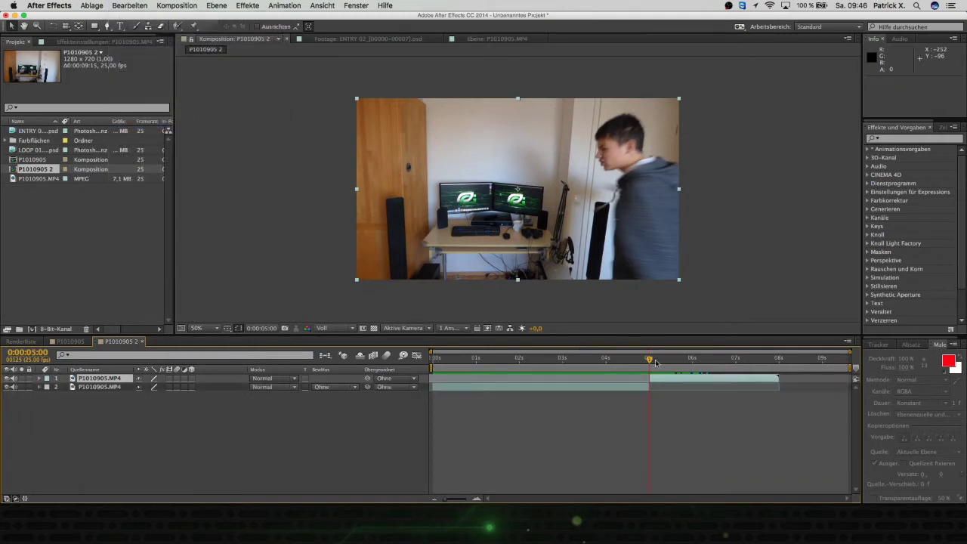
- Review the second clip piece and bring up its timing options
{"action": "left_click_drag", "start_coordinate": [648, 359], "coordinate": [767, 357]}
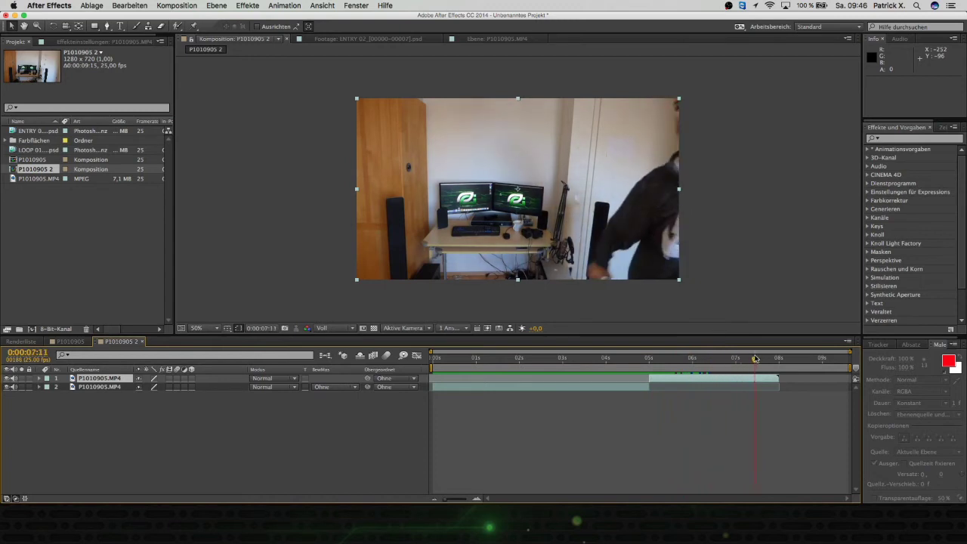
{"action": "left_click_drag", "start_coordinate": [767, 358], "coordinate": [600, 358]}
{"action": "double_click", "coordinate": [604, 387]}
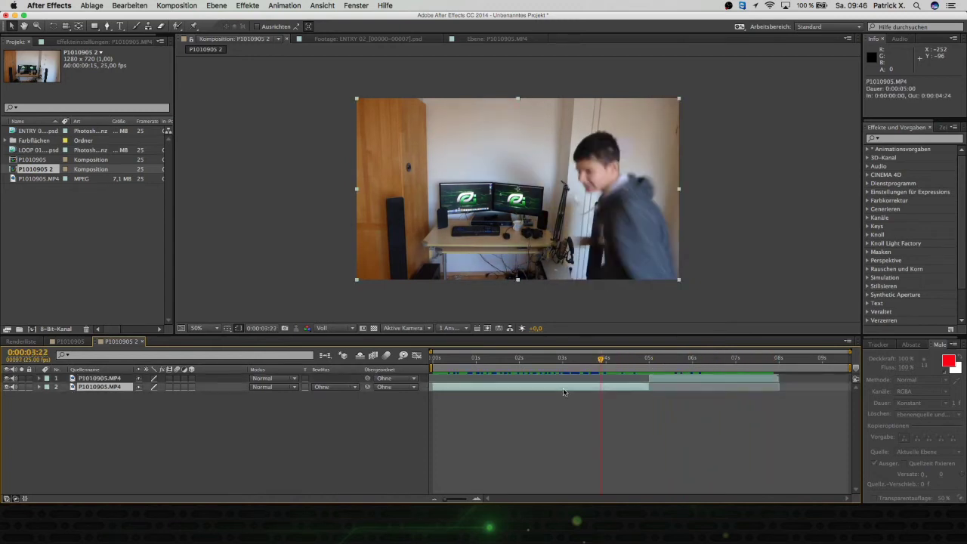
{"action": "right_click", "coordinate": [560, 391]}
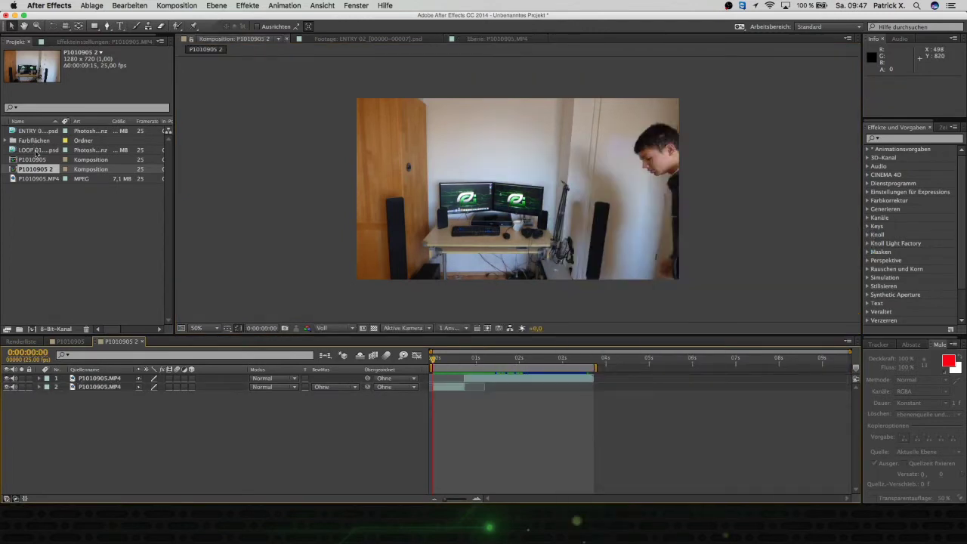
- Place LOOP 01 above the room clip in Negativ multiplizieren blend mode
{"action": "left_click_drag", "start_coordinate": [36, 151], "coordinate": [72, 381]}
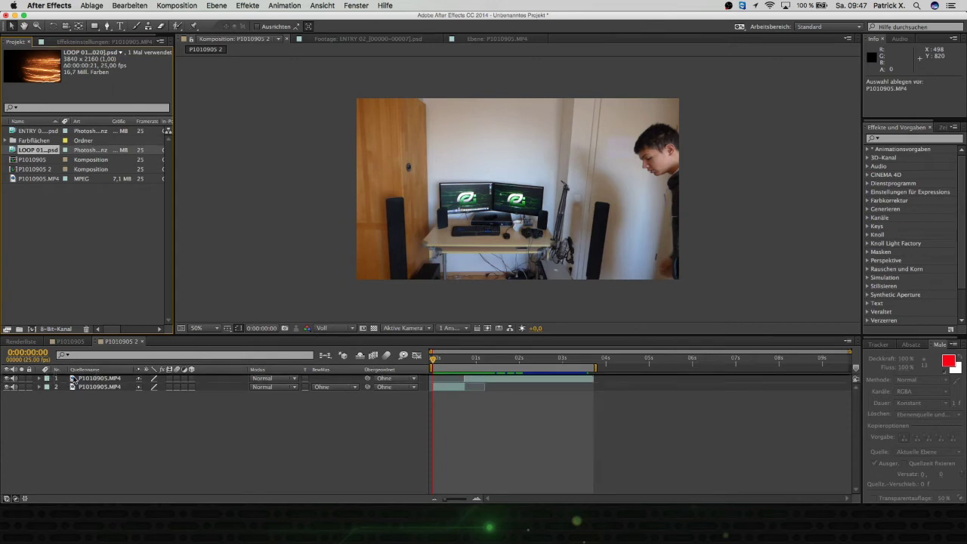
{"action": "left_click_drag", "start_coordinate": [73, 380], "coordinate": [372, 379]}
{"action": "left_click", "coordinate": [264, 378]}
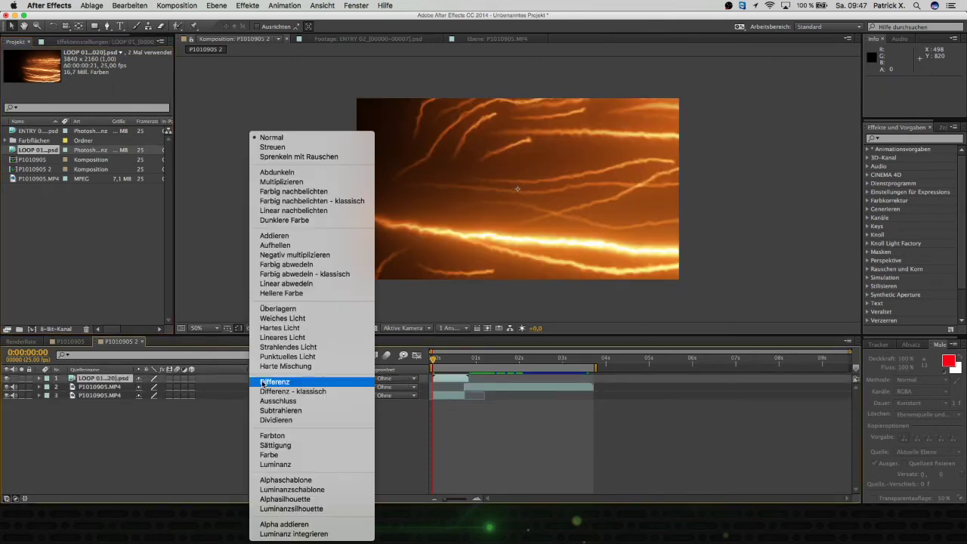
{"action": "left_click", "coordinate": [283, 255]}
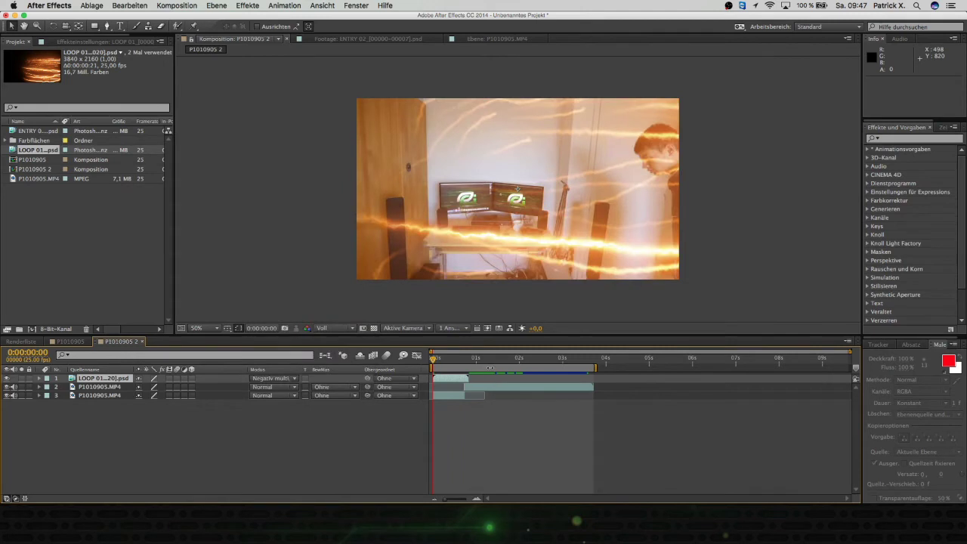
- Scale the LOOP 01 streak layer down to about 34%
{"action": "scroll", "coordinate": [476, 181], "scroll_direction": "down", "scroll_amount": 4}
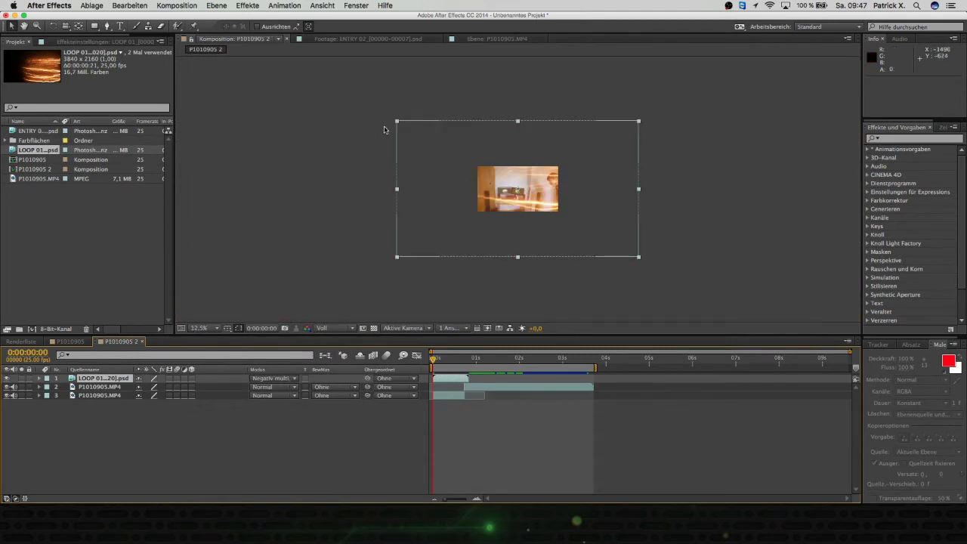
{"action": "left_click_drag", "start_coordinate": [397, 122], "coordinate": [477, 167]}
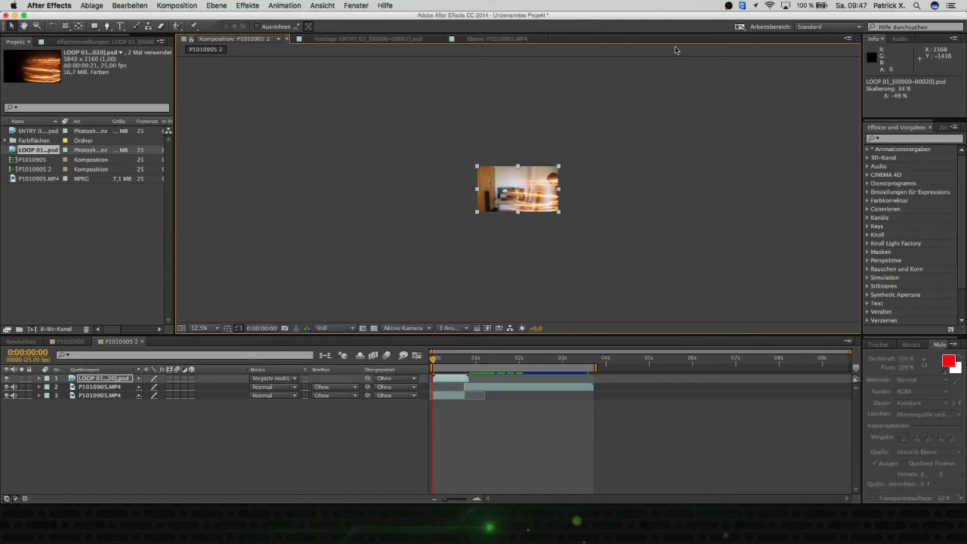
{"action": "scroll", "coordinate": [631, 135], "scroll_direction": "up", "scroll_amount": 5}
{"action": "scroll", "coordinate": [631, 135], "scroll_direction": "down", "scroll_amount": 3}
{"action": "scroll", "coordinate": [574, 201], "scroll_direction": "up", "scroll_amount": 2}
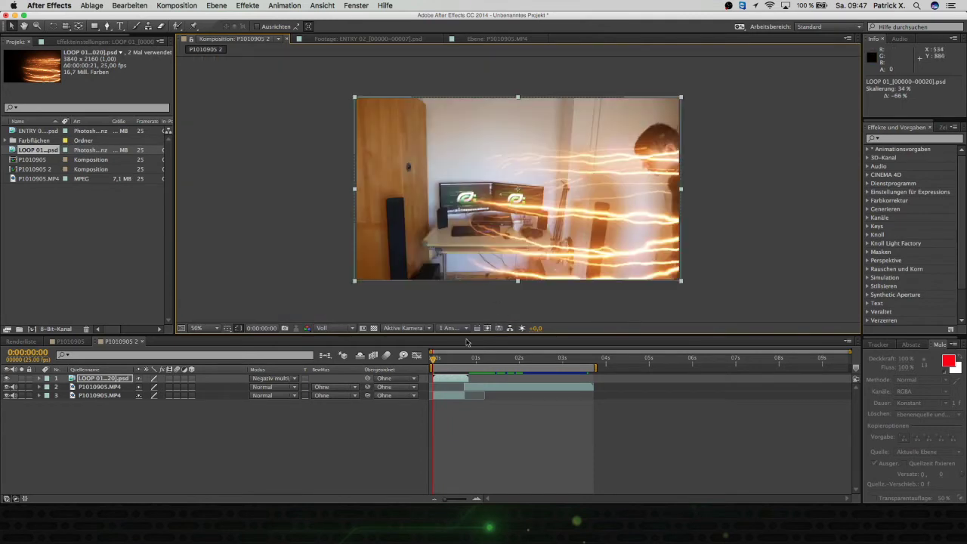
{"action": "left_click", "coordinate": [40, 378]}
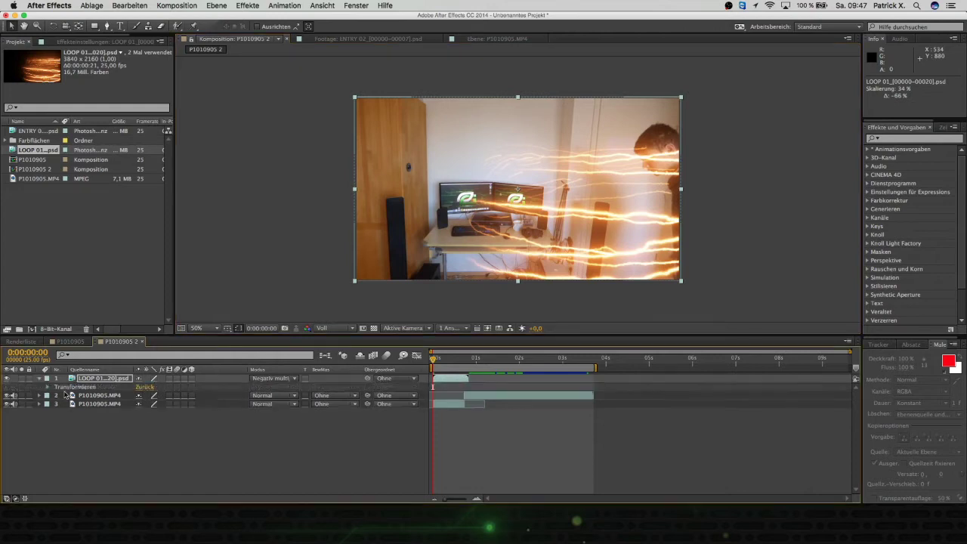
- Keyframe the streak layer's position so it follows the person frame by frame
{"action": "left_click", "coordinate": [49, 388]}
{"action": "left_click", "coordinate": [66, 404]}
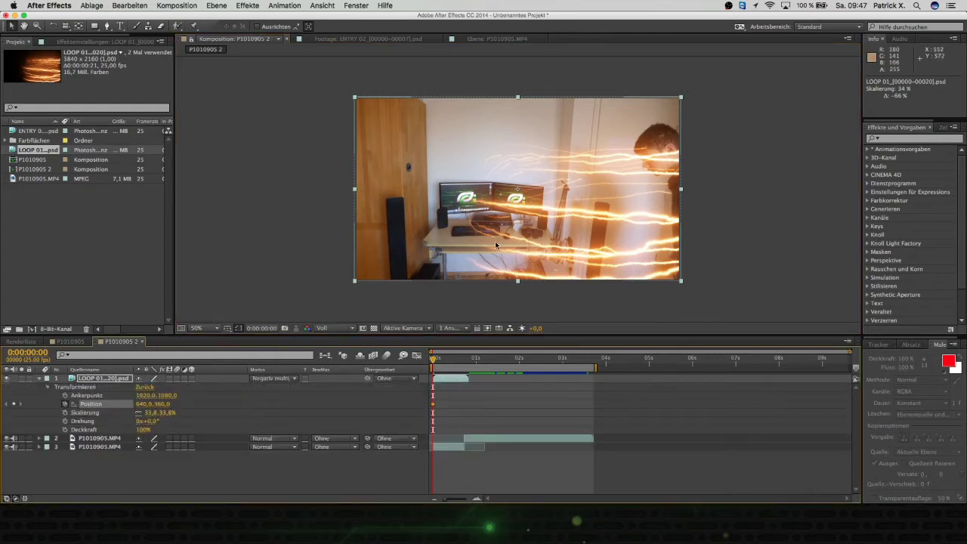
{"action": "left_click_drag", "start_coordinate": [509, 261], "coordinate": [571, 247]}
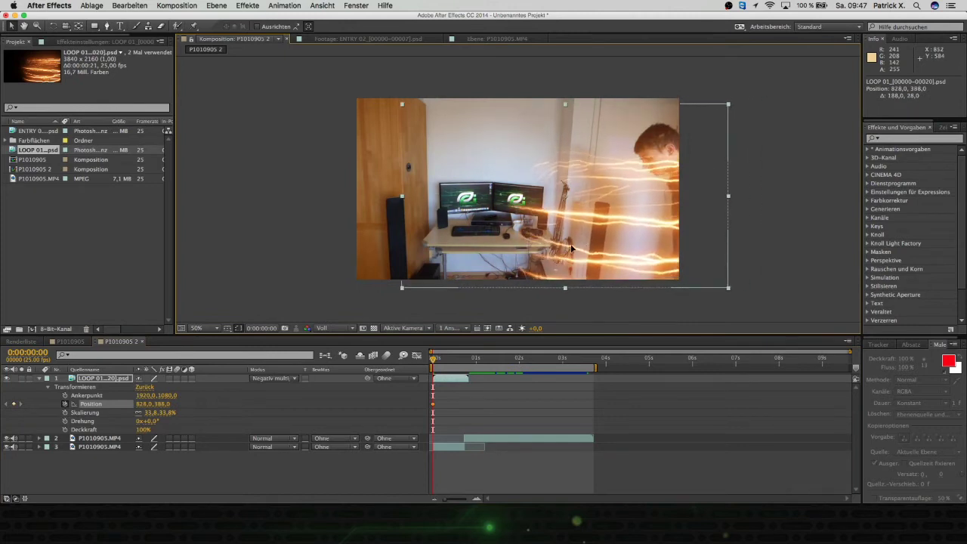
{"action": "left_click", "coordinate": [433, 361]}
{"action": "key", "text": "Page_Down"}
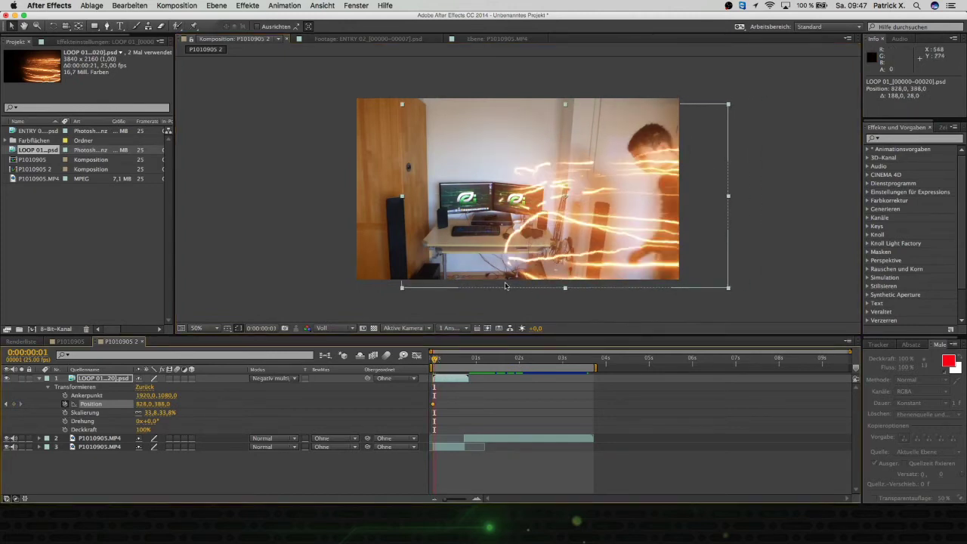
{"action": "left_click_drag", "start_coordinate": [545, 247], "coordinate": [519, 247]}
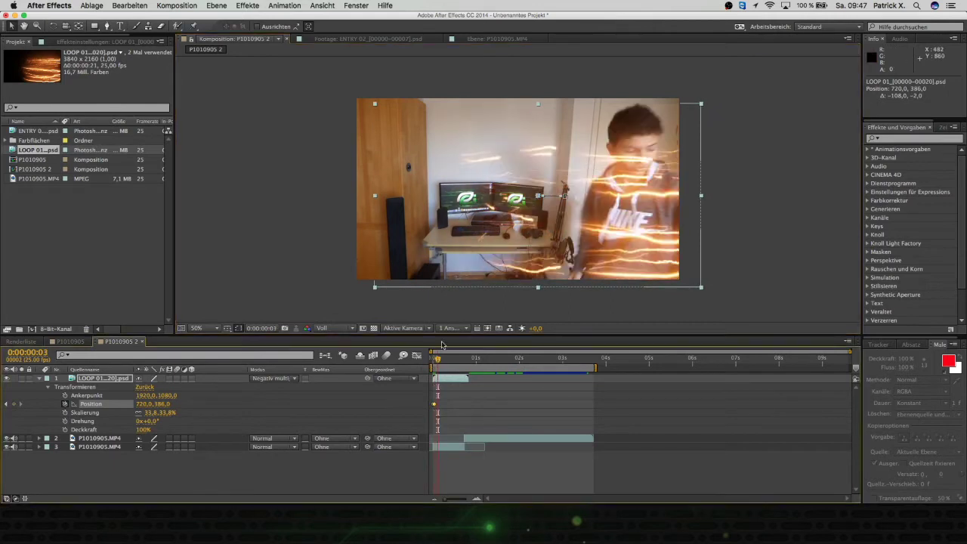
{"action": "mouse_move", "coordinate": [430, 371]}
{"action": "left_mouse_down"}
{"action": "mouse_move", "coordinate": [461, 360]}
{"action": "mouse_move", "coordinate": [432, 360]}
{"action": "left_mouse_up"}
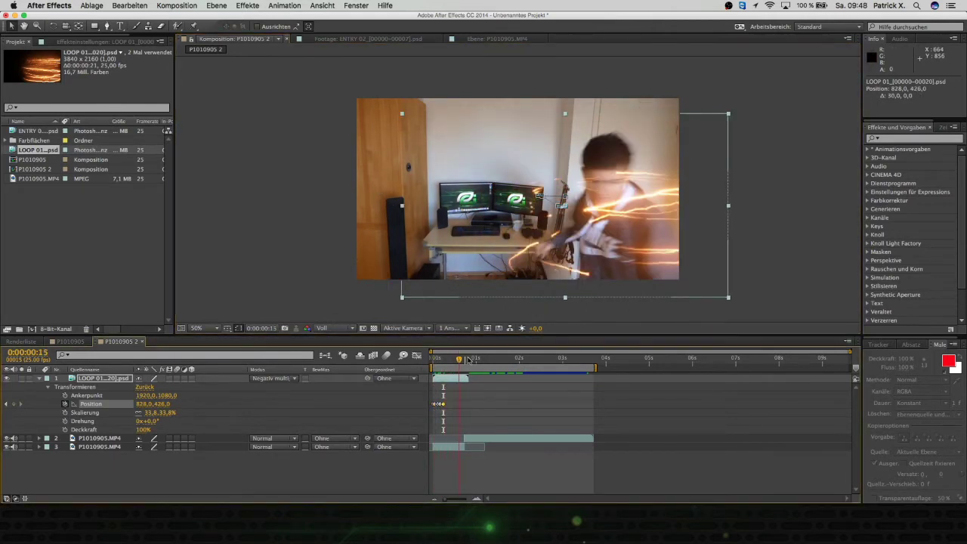
- Play back the animated streaks and return to frame 0:00:00:20
{"action": "left_click", "coordinate": [39, 377]}
{"action": "key", "text": "space"}
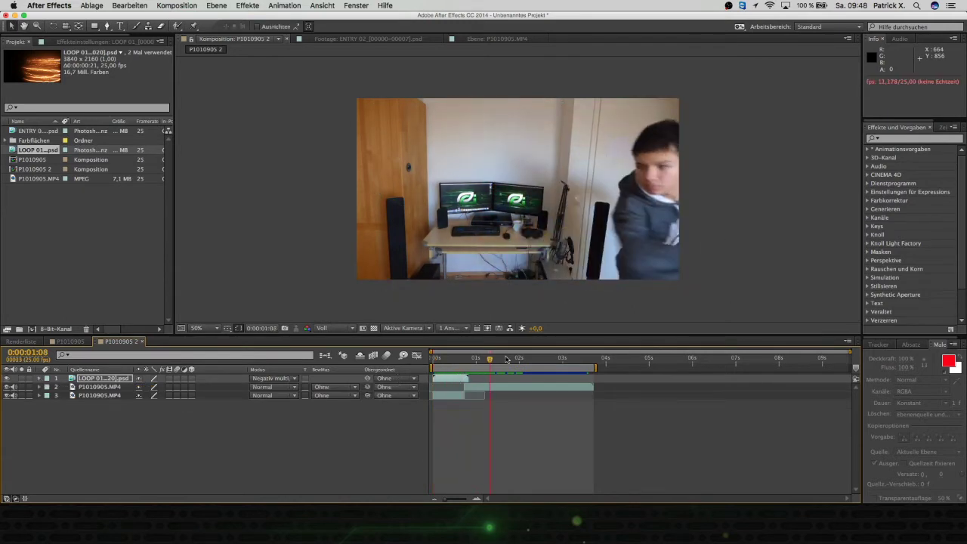
{"action": "key", "text": "space"}
{"action": "key", "text": "space"}
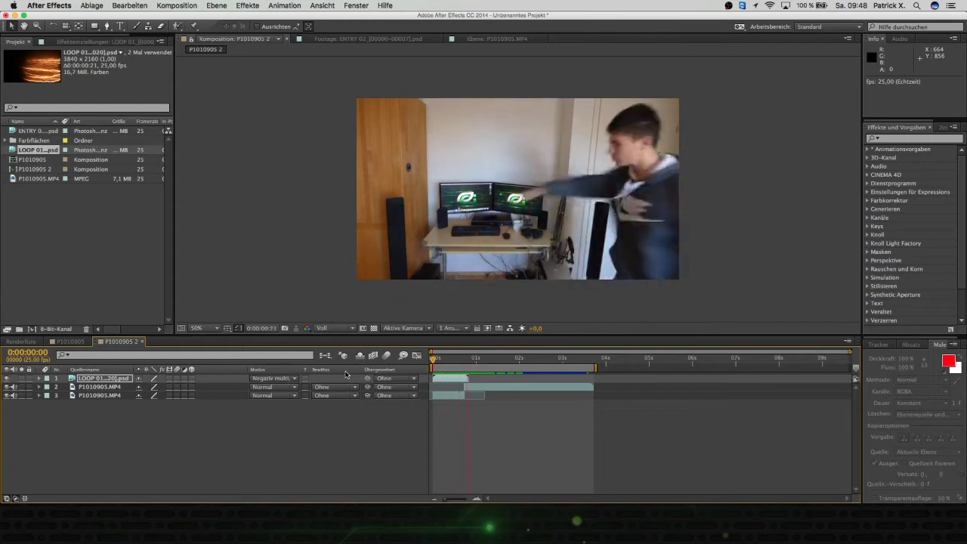
{"action": "left_click_drag", "start_coordinate": [491, 365], "coordinate": [468, 366]}
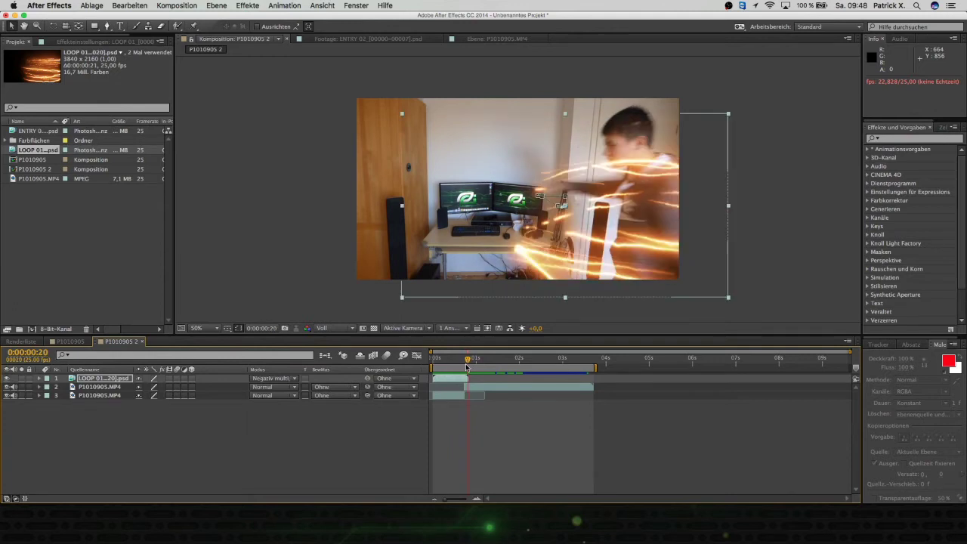
{"action": "left_click_drag", "start_coordinate": [467, 366], "coordinate": [466, 366]}
- Create a new solid layer named Blitz
{"action": "right_click", "coordinate": [95, 427]}
{"action": "mouse_move", "coordinate": [256, 428]}
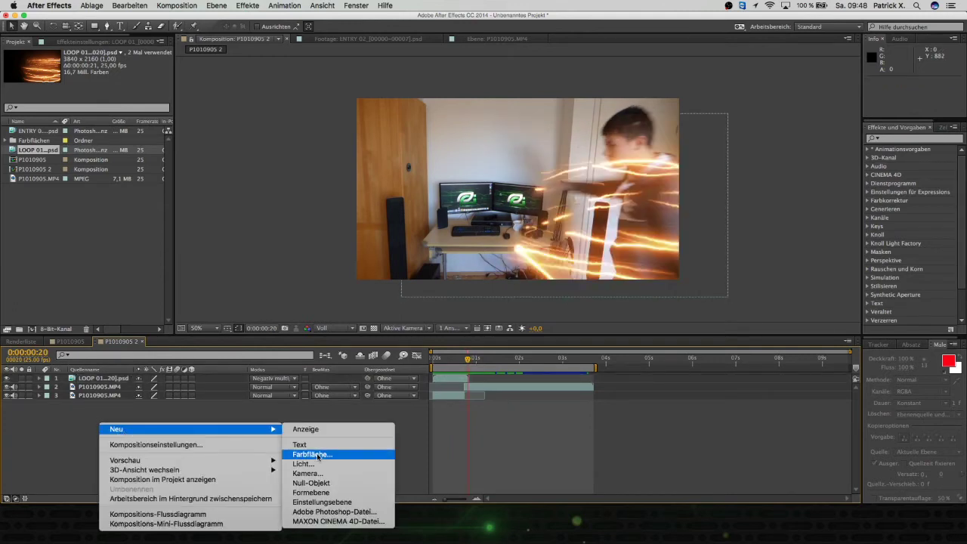
{"action": "left_click", "coordinate": [312, 454]}
{"action": "key", "text": "BackSpace"}
{"action": "type", "text": "Blitz"}
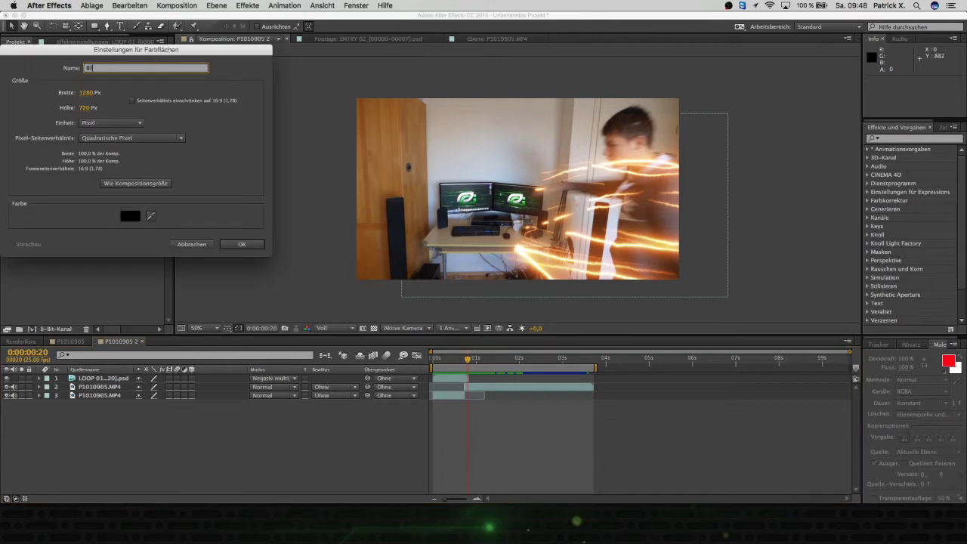
{"action": "key", "text": "Return"}
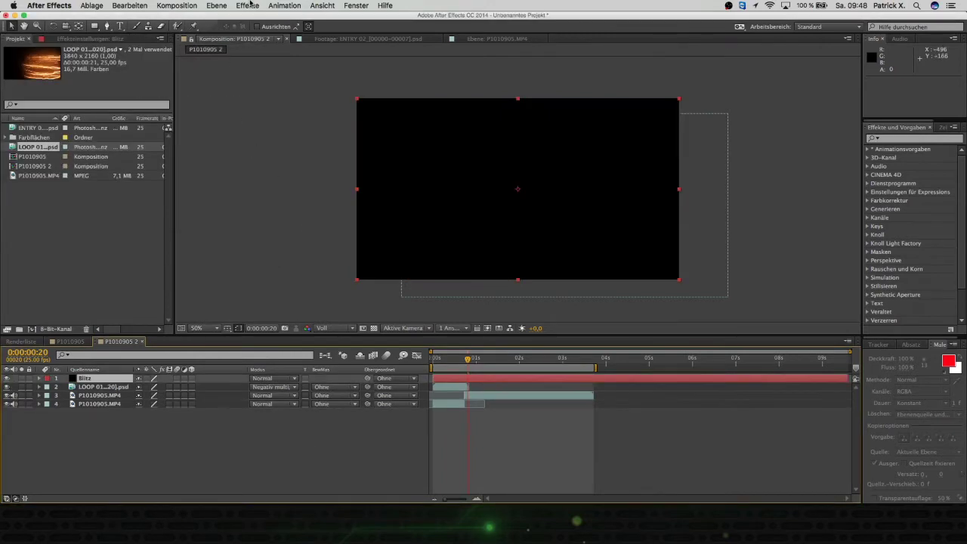
- Apply the Gewitter lightning effect to the Blitz solid
{"action": "left_click", "coordinate": [249, 4]}
{"action": "mouse_move", "coordinate": [264, 112]}
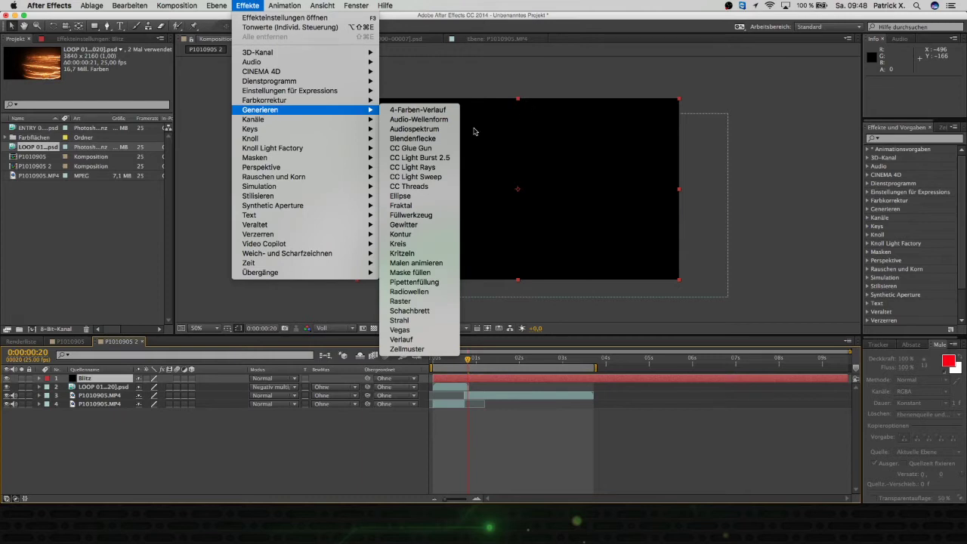
{"action": "left_click", "coordinate": [403, 225]}
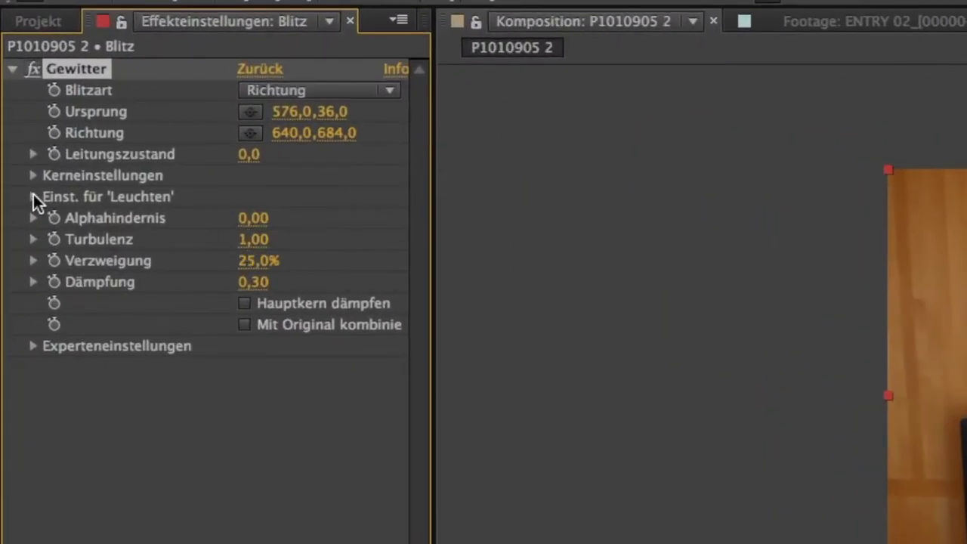
{"action": "left_click", "coordinate": [34, 196]}
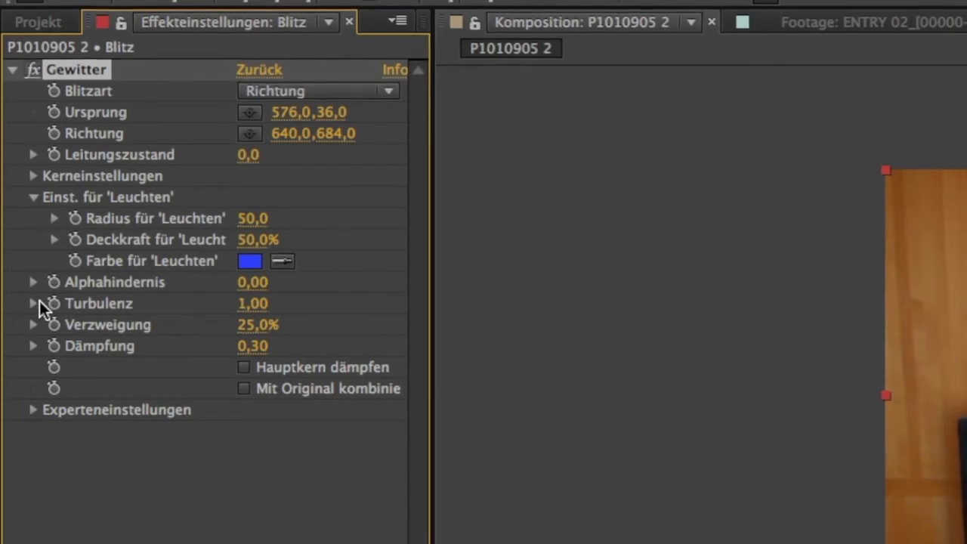
- Set the lightning Kernfarbe to yellow FFDF4A
{"action": "left_click", "coordinate": [33, 176]}
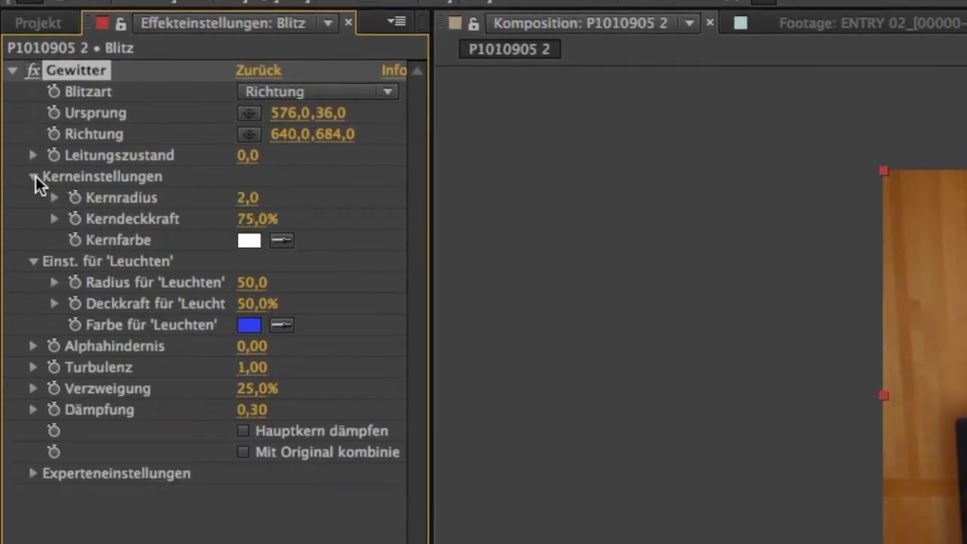
{"action": "left_click", "coordinate": [248, 239]}
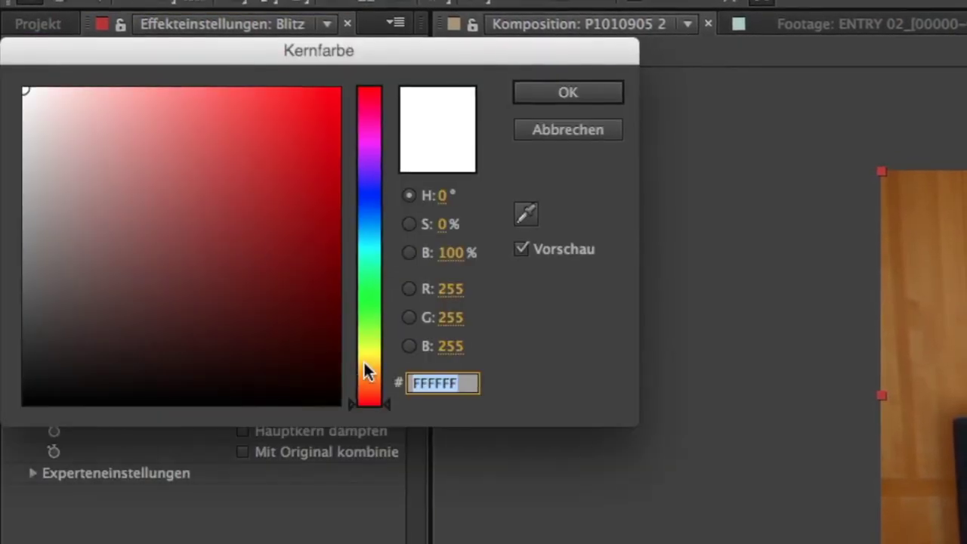
{"action": "left_click", "coordinate": [366, 360]}
{"action": "left_click", "coordinate": [230, 85]}
{"action": "left_click_drag", "start_coordinate": [230, 85], "coordinate": [246, 88]}
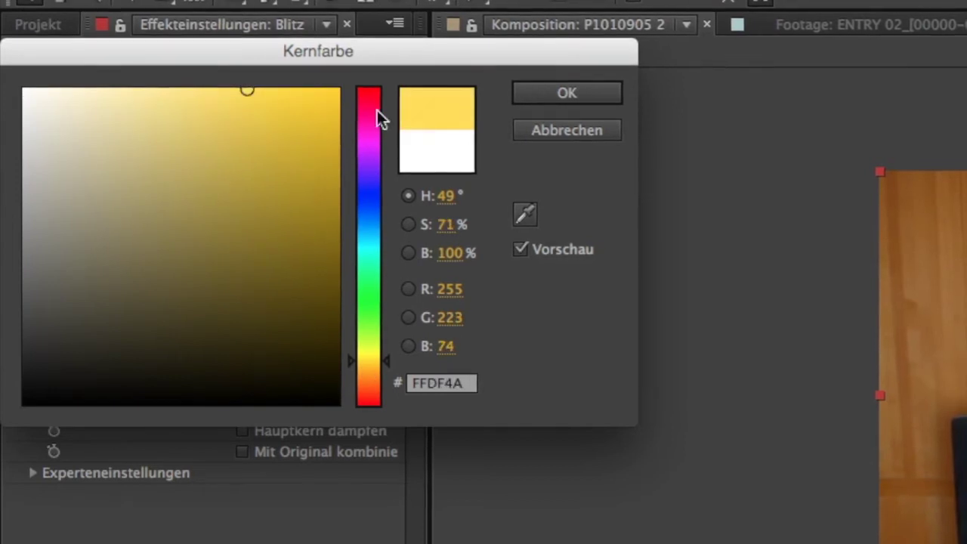
{"action": "left_click", "coordinate": [546, 90]}
- Set the glow colour (Farbe für 'Leuchten') to reddish-orange BB5F3F
{"action": "left_click", "coordinate": [237, 330]}
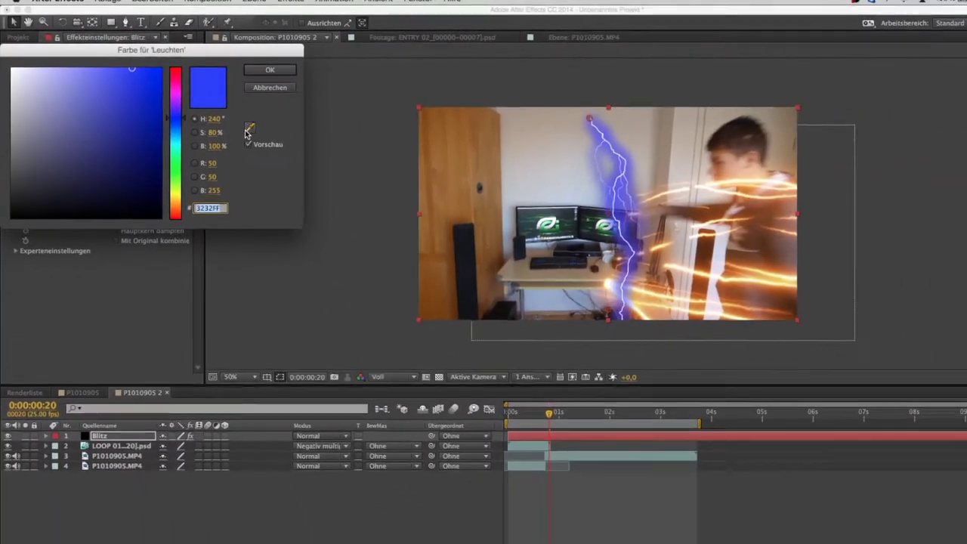
{"action": "type", "text": "FFFFFF"}
{"action": "left_click", "coordinate": [217, 117]}
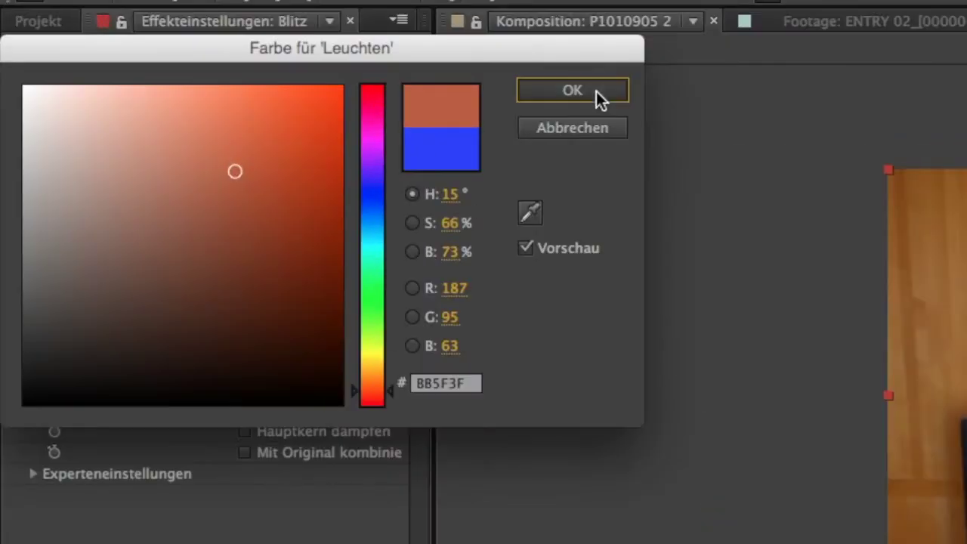
{"action": "left_click", "coordinate": [238, 68]}
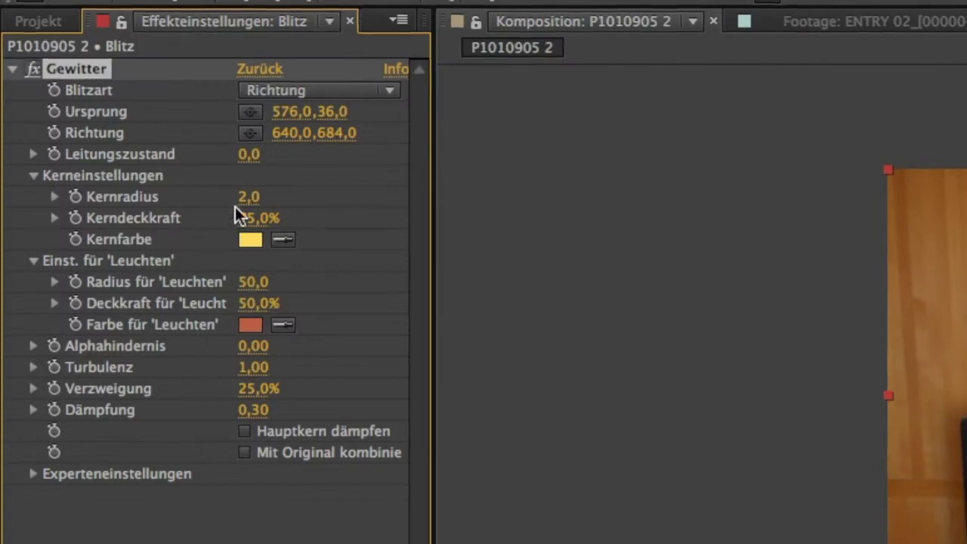
- Set Kernradius to 3,1 and Radius für 'Leuchten' to 62,2
{"action": "left_click_drag", "start_coordinate": [249, 197], "coordinate": [349, 208]}
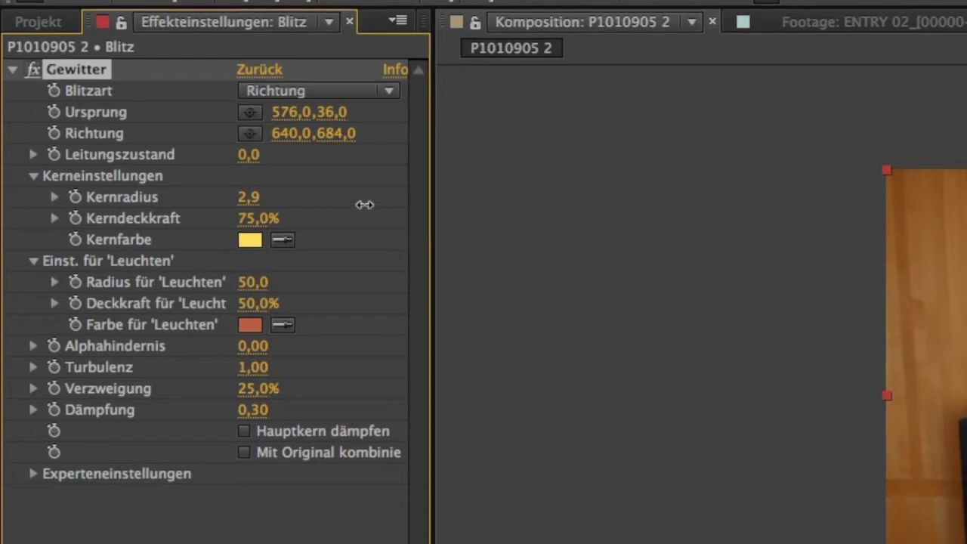
{"action": "left_click_drag", "start_coordinate": [441, 191], "coordinate": [534, 191]}
{"action": "mouse_move", "coordinate": [616, 188]}
{"action": "left_mouse_down"}
{"action": "mouse_move", "coordinate": [314, 187]}
{"action": "mouse_move", "coordinate": [358, 182]}
{"action": "left_mouse_up"}
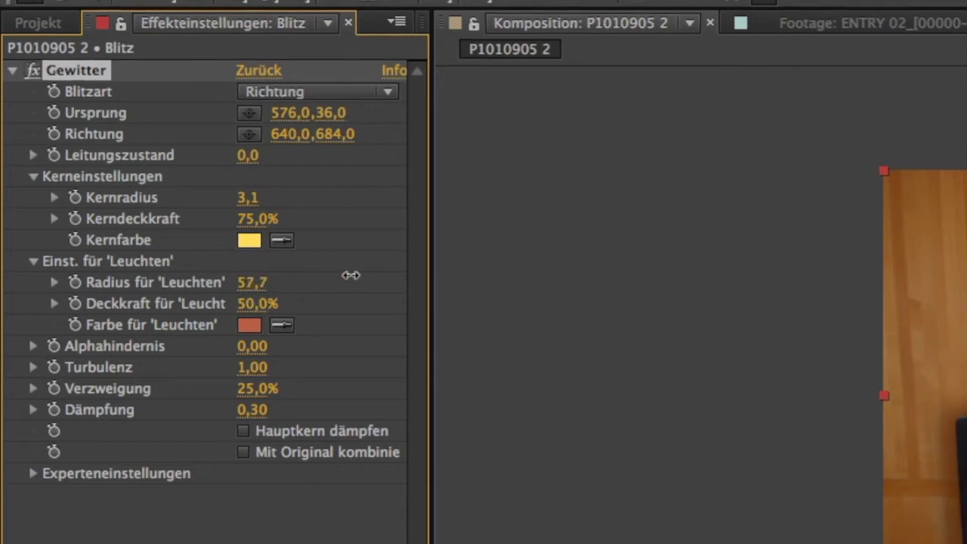
{"action": "left_click_drag", "start_coordinate": [350, 275], "coordinate": [410, 277]}
{"action": "left_click_drag", "start_coordinate": [260, 278], "coordinate": [350, 280]}
{"action": "left_click_drag", "start_coordinate": [489, 283], "coordinate": [270, 285]}
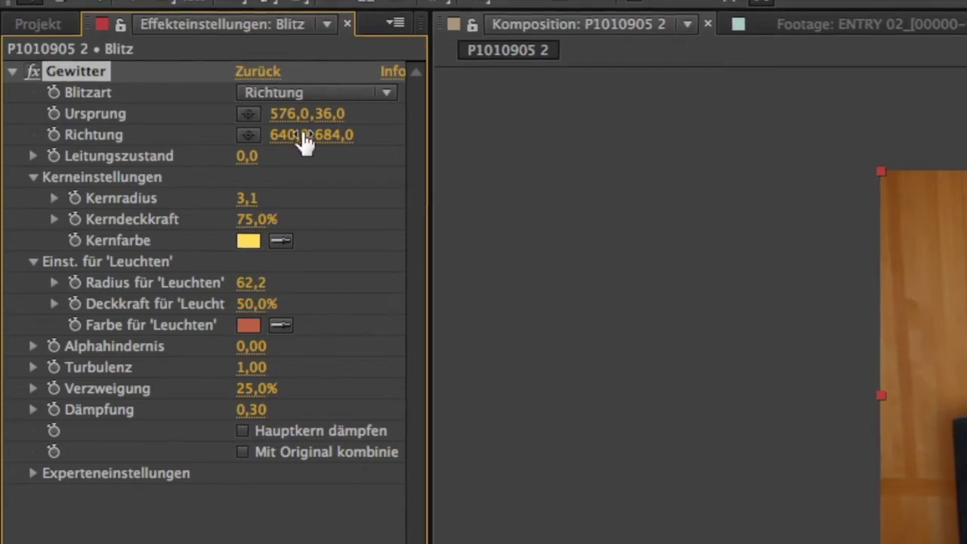
- Switch Blitzart to Treffer and move the lightning endpoint up into the picture
{"action": "left_click", "coordinate": [292, 91]}
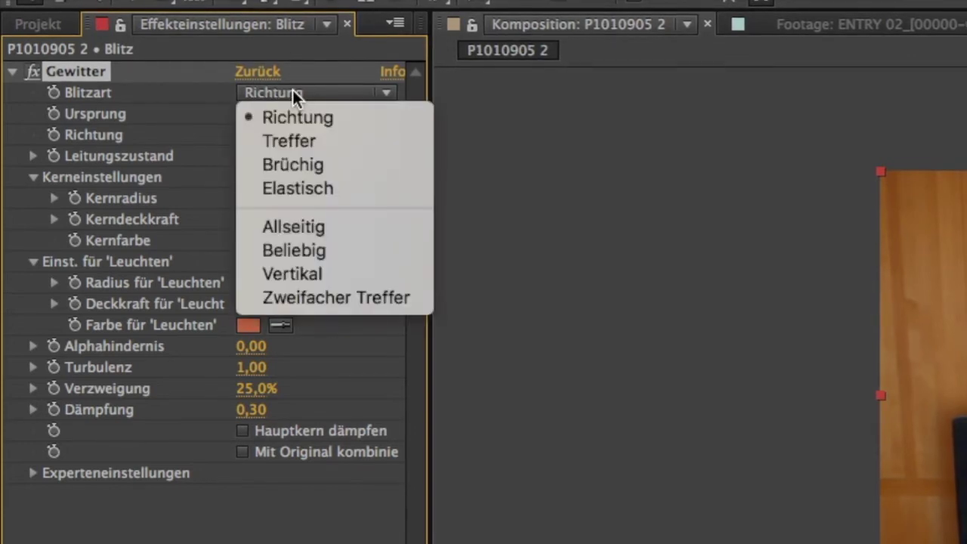
{"action": "left_click", "coordinate": [288, 145]}
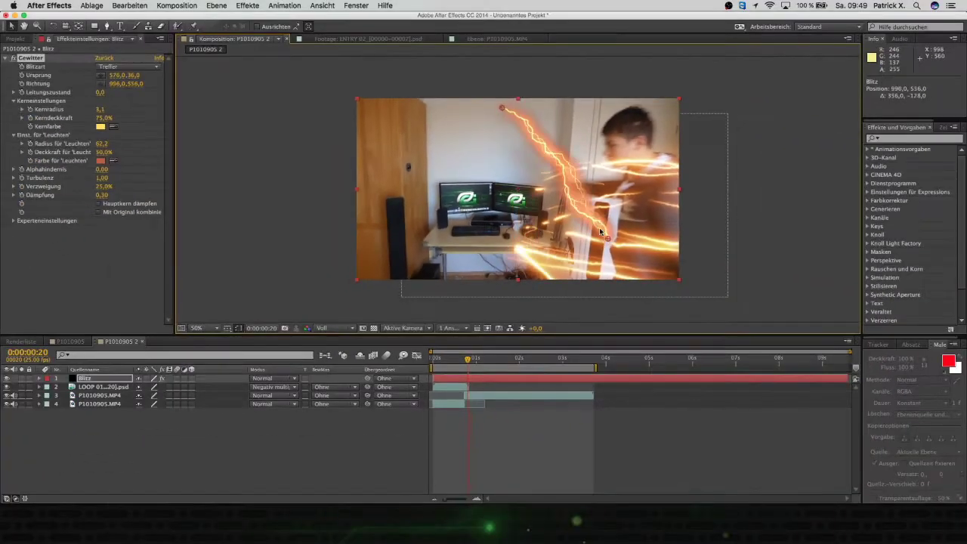
{"action": "mouse_move", "coordinate": [608, 309]}
{"action": "left_mouse_down"}
{"action": "mouse_move", "coordinate": [563, 200]}
{"action": "mouse_move", "coordinate": [566, 186]}
{"action": "left_mouse_up"}
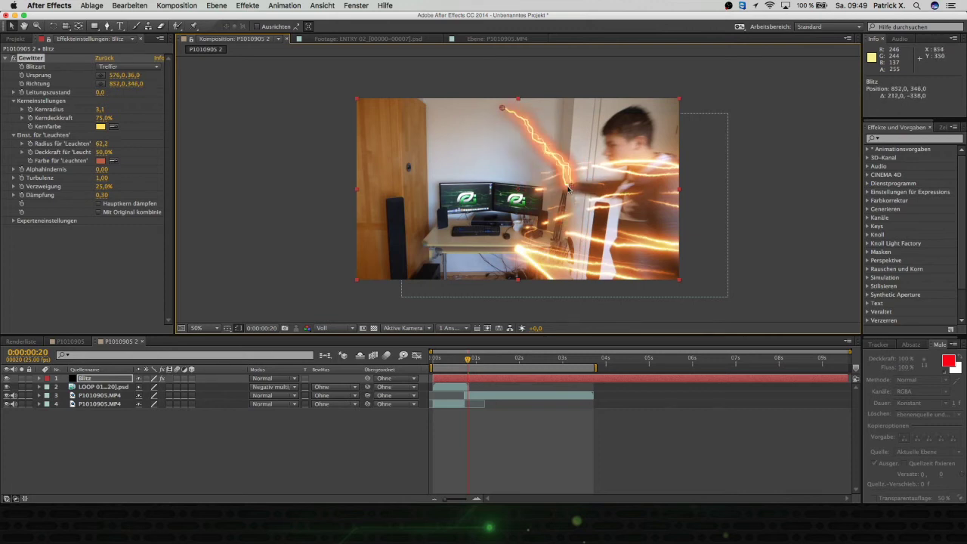
- Move the lightning origin toward the fist and adjust its direction point
{"action": "mouse_move", "coordinate": [502, 110]}
{"action": "left_mouse_down"}
{"action": "mouse_move", "coordinate": [654, 199]}
{"action": "mouse_move", "coordinate": [590, 189]}
{"action": "left_mouse_up"}
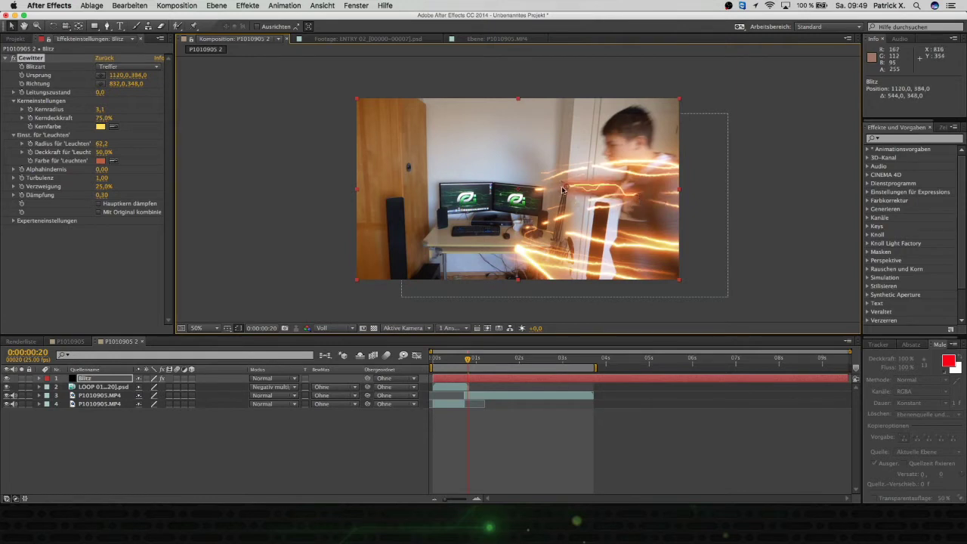
{"action": "left_click_drag", "start_coordinate": [556, 190], "coordinate": [552, 186]}
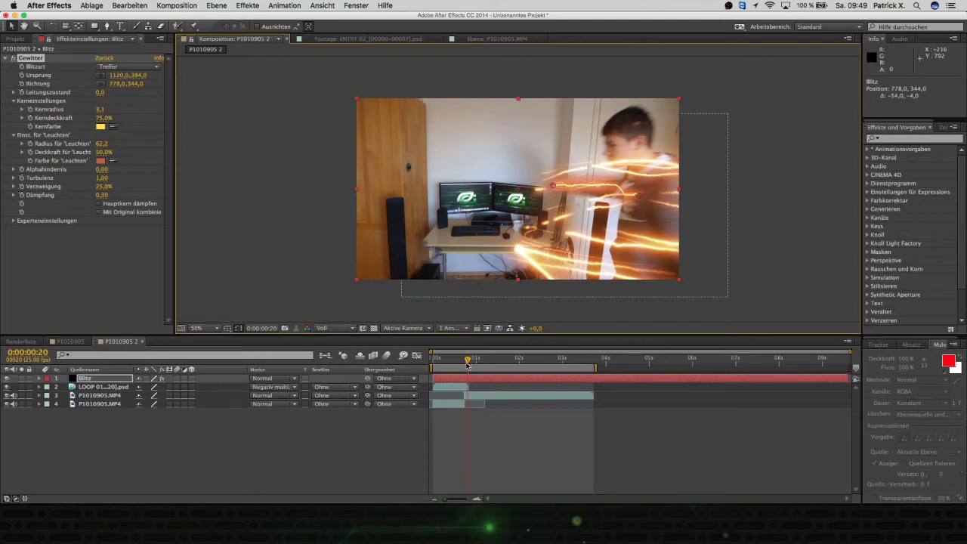
{"action": "left_click", "coordinate": [129, 6]}
{"action": "left_click", "coordinate": [143, 168]}
- Show the Blitz layer's Gewitter properties in the timeline and preview up to frame 22
{"action": "left_click", "coordinate": [39, 377]}
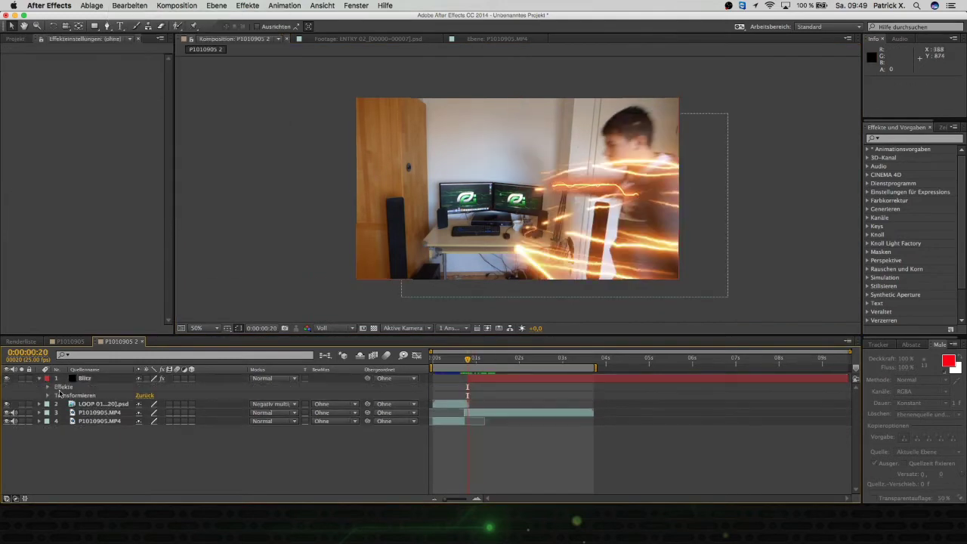
{"action": "left_click", "coordinate": [48, 387]}
{"action": "left_click", "coordinate": [76, 395]}
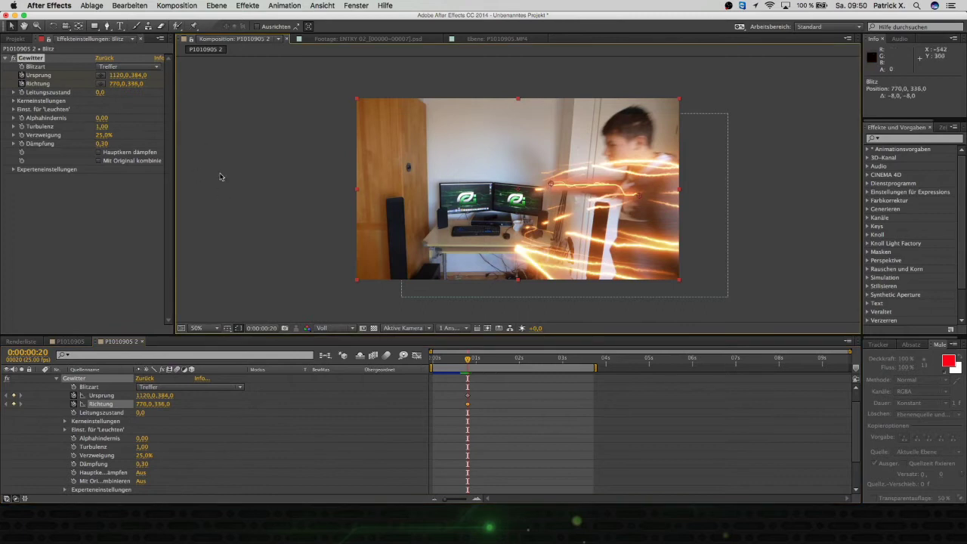
{"action": "left_click", "coordinate": [469, 360]}
{"action": "key", "text": "space"}
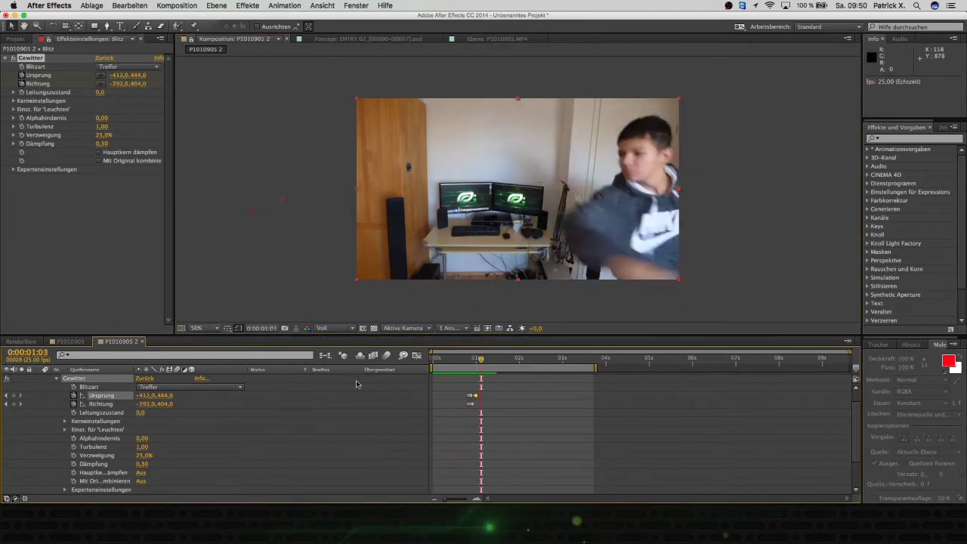
{"action": "key", "text": "space"}
- Stretch the lightning to the left frame edge and preview the bolt animation
{"action": "left_click_drag", "start_coordinate": [387, 198], "coordinate": [282, 200]}
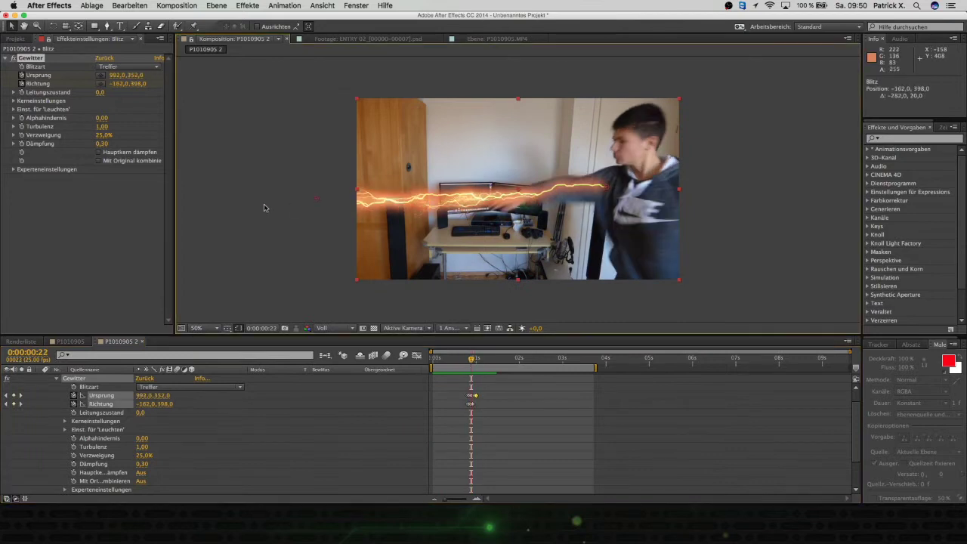
{"action": "left_click", "coordinate": [473, 361]}
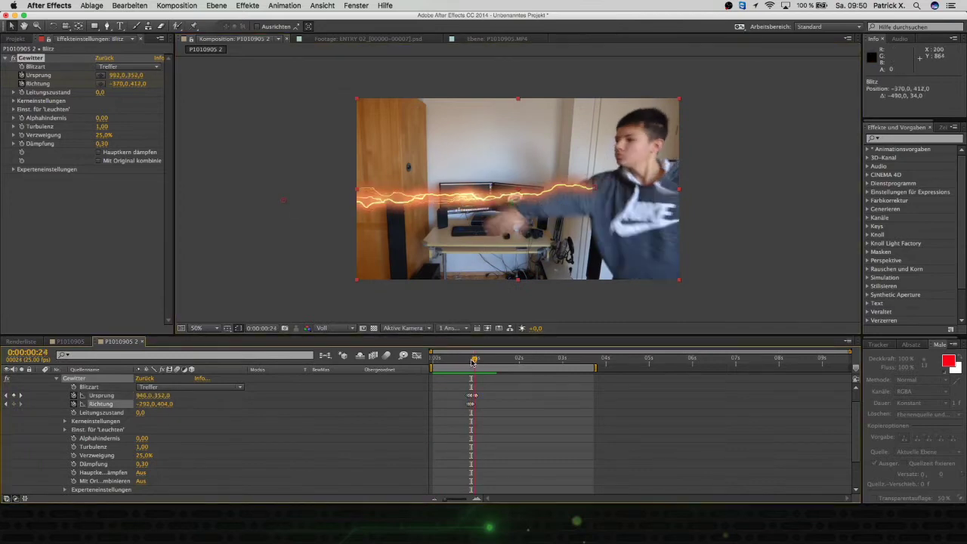
{"action": "key", "text": "space"}
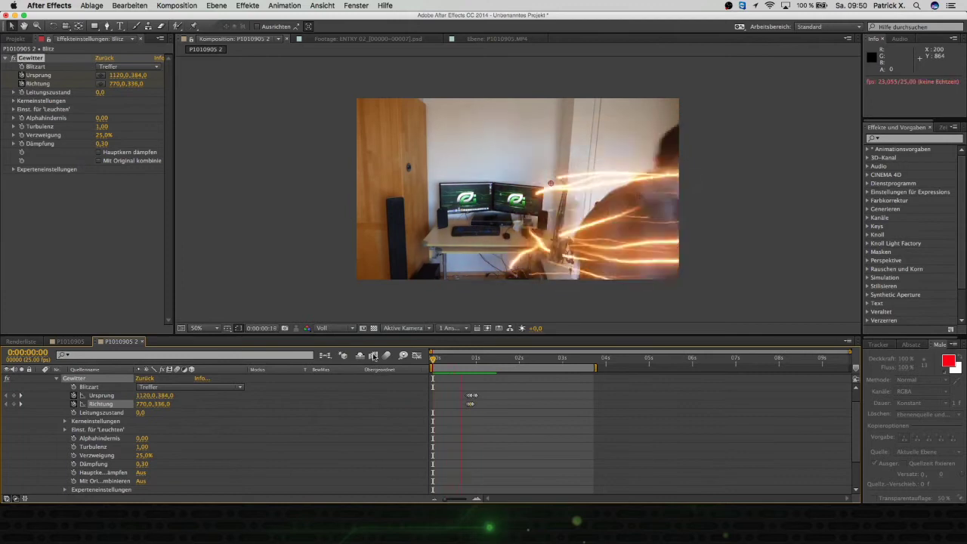
{"action": "key", "text": "space"}
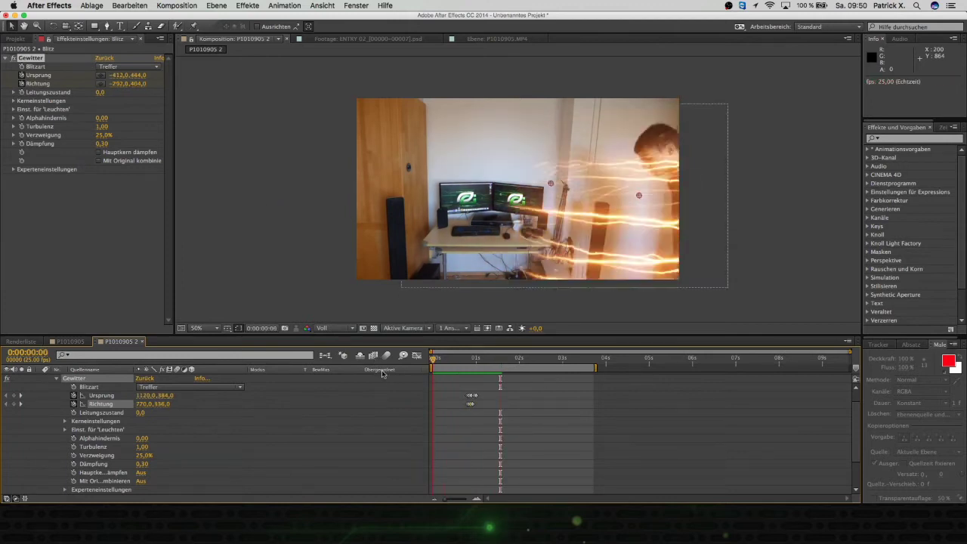
{"action": "key", "text": "space"}
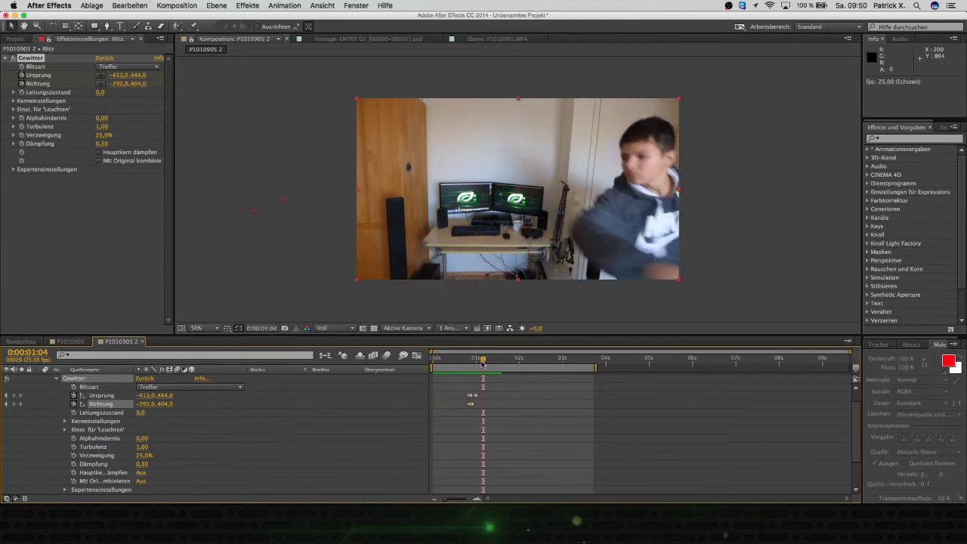
{"action": "key", "text": "Home"}
- Collapse the Blitz layer's properties, preview the composition, and duplicate the Blitz layer
{"action": "left_click", "coordinate": [50, 384]}
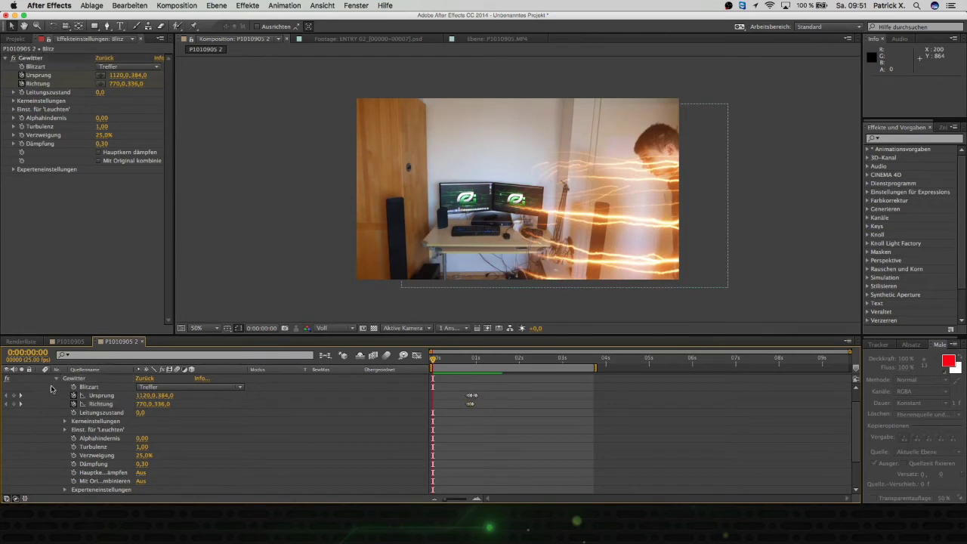
{"action": "left_click", "coordinate": [55, 379]}
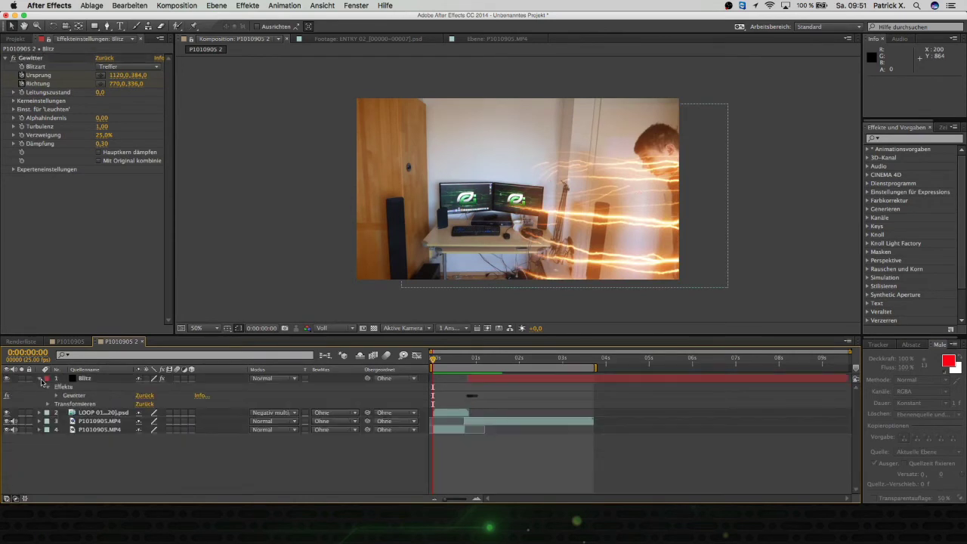
{"action": "left_click", "coordinate": [41, 379]}
{"action": "key", "text": "space"}
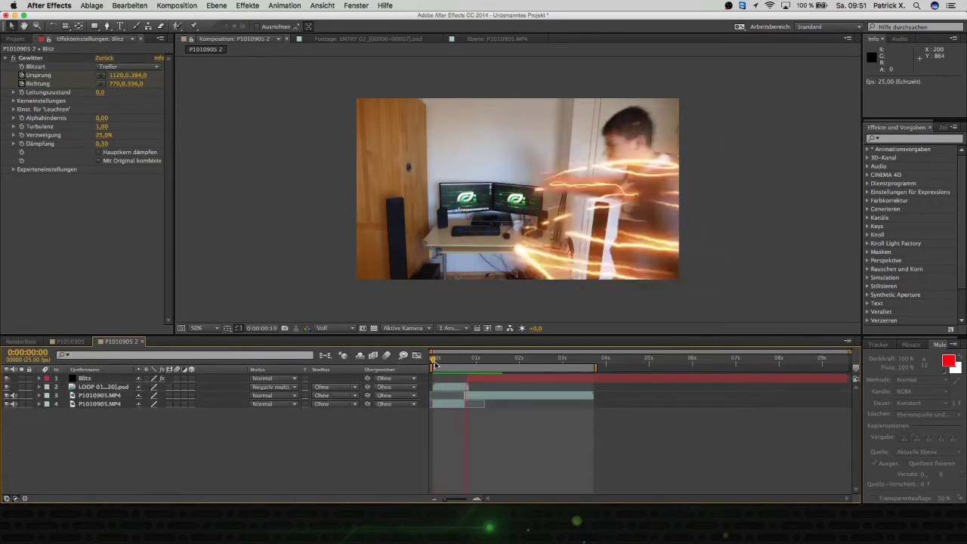
{"action": "key", "text": "space"}
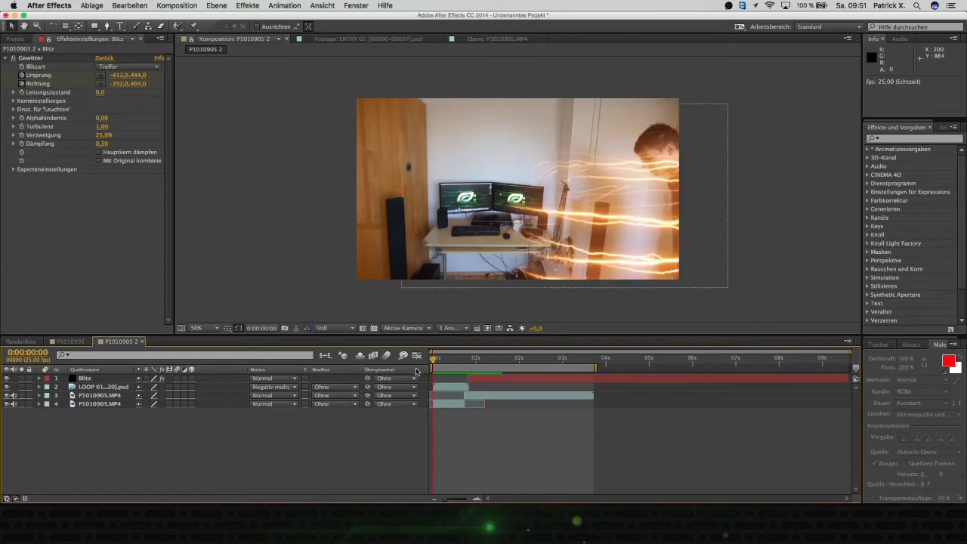
{"action": "left_click", "coordinate": [87, 378]}
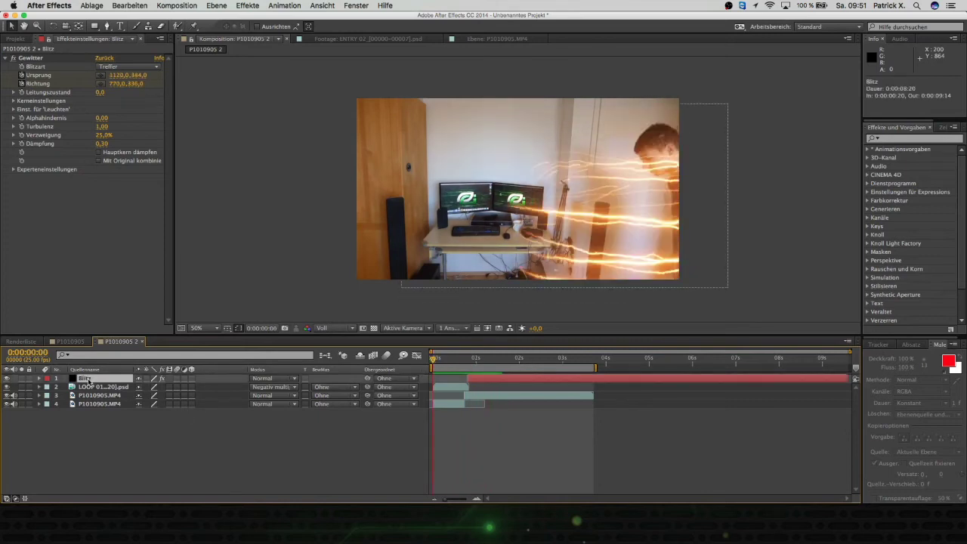
{"action": "key", "text": "super+v"}
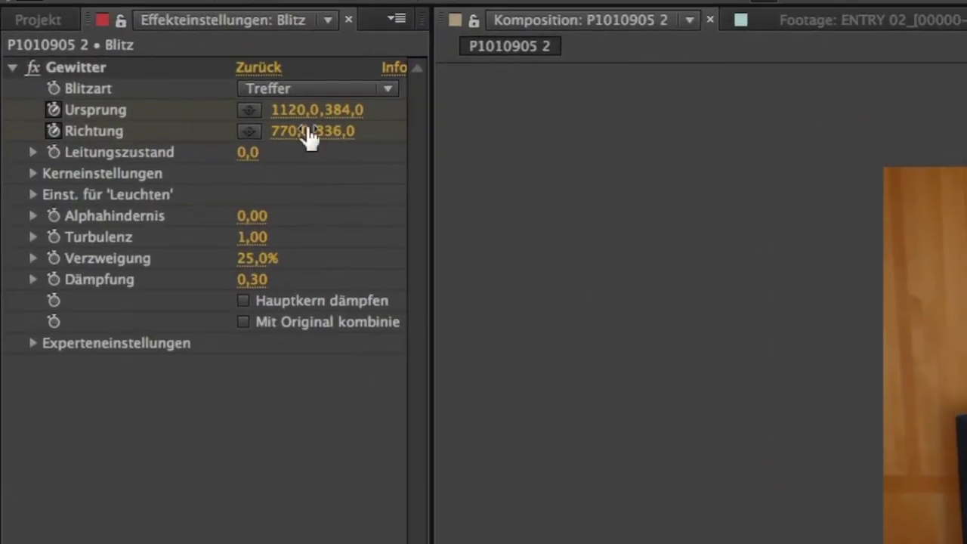
- Change the Blitz copy's glow colour to red D84532
{"action": "left_click", "coordinate": [167, 393]}
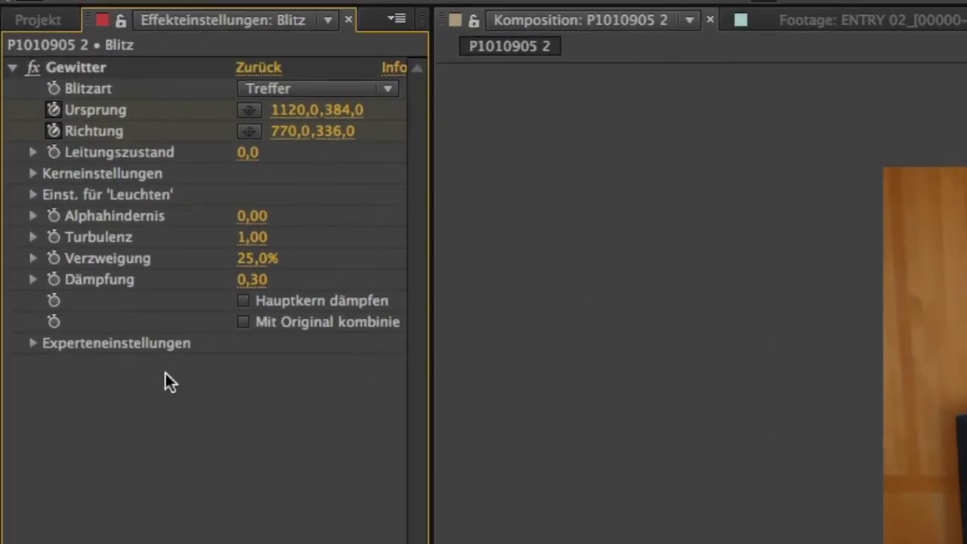
{"action": "left_click", "coordinate": [32, 195]}
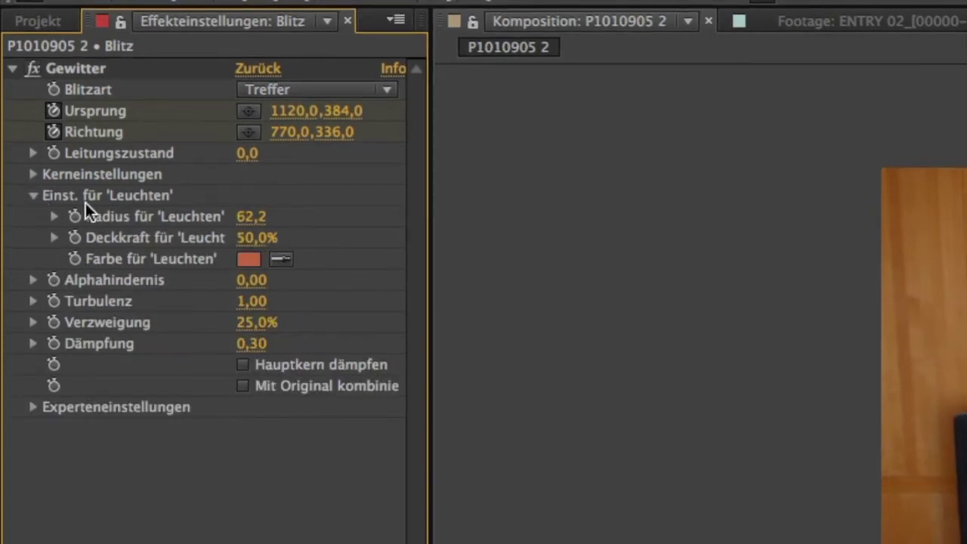
{"action": "left_click", "coordinate": [247, 261]}
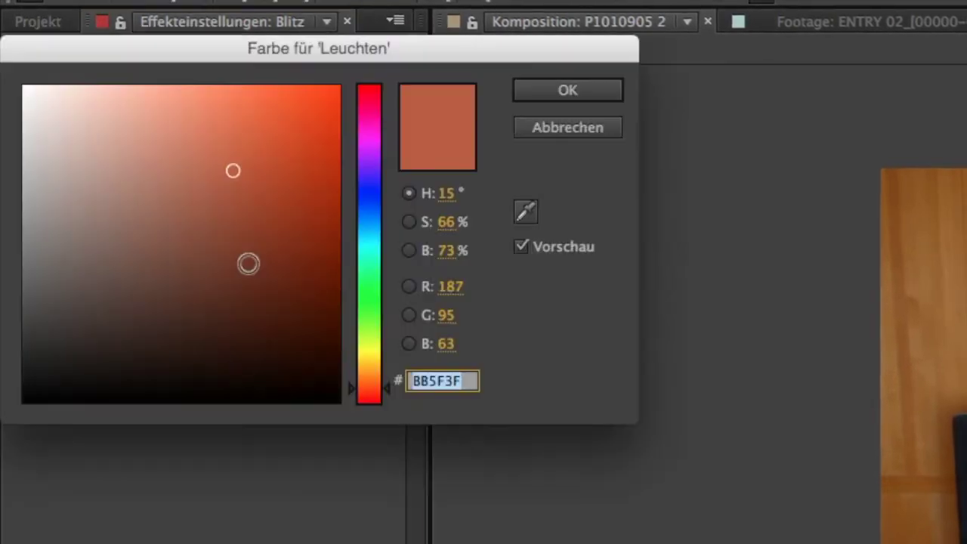
{"action": "left_click", "coordinate": [374, 397]}
{"action": "left_click_drag", "start_coordinate": [374, 397], "coordinate": [372, 395]}
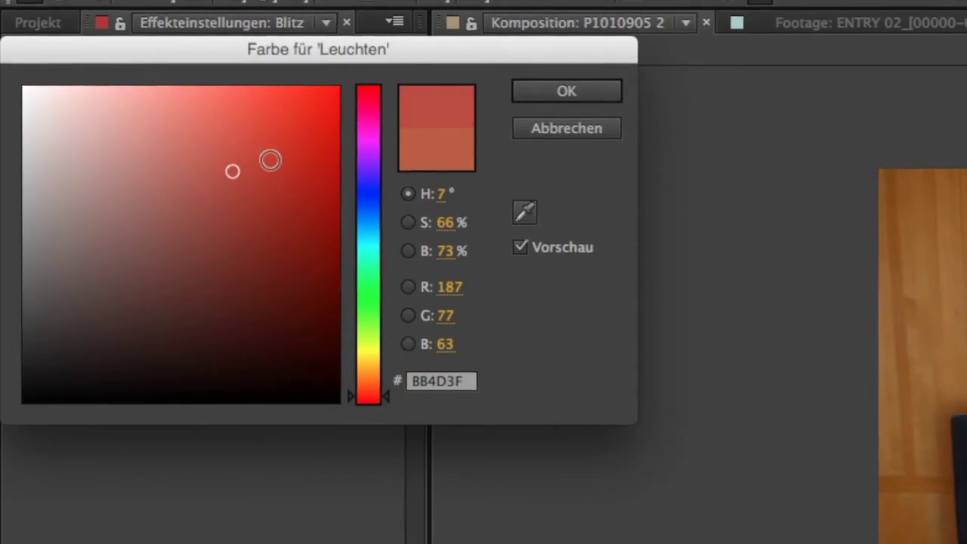
{"action": "left_click", "coordinate": [251, 90]}
{"action": "left_click_drag", "start_coordinate": [252, 90], "coordinate": [266, 134]}
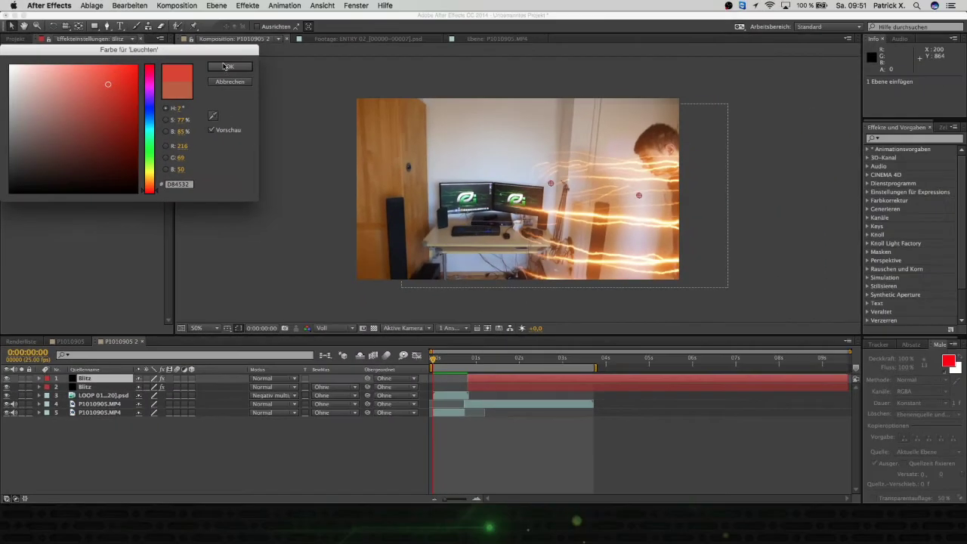
{"action": "left_click", "coordinate": [225, 66]}
- At frame 23, raise the lightning Turbulenz to 1,04
{"action": "left_click", "coordinate": [488, 360]}
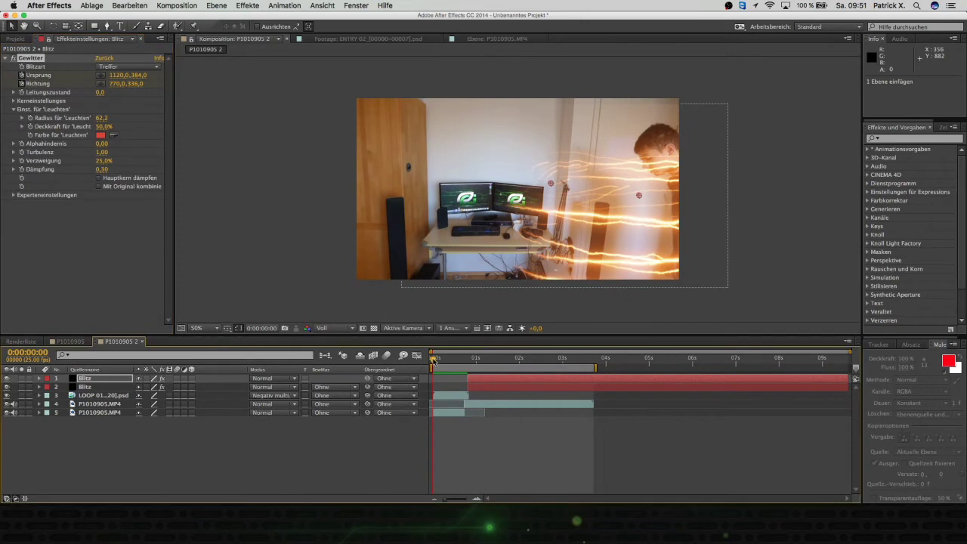
{"action": "left_click_drag", "start_coordinate": [489, 360], "coordinate": [475, 360]}
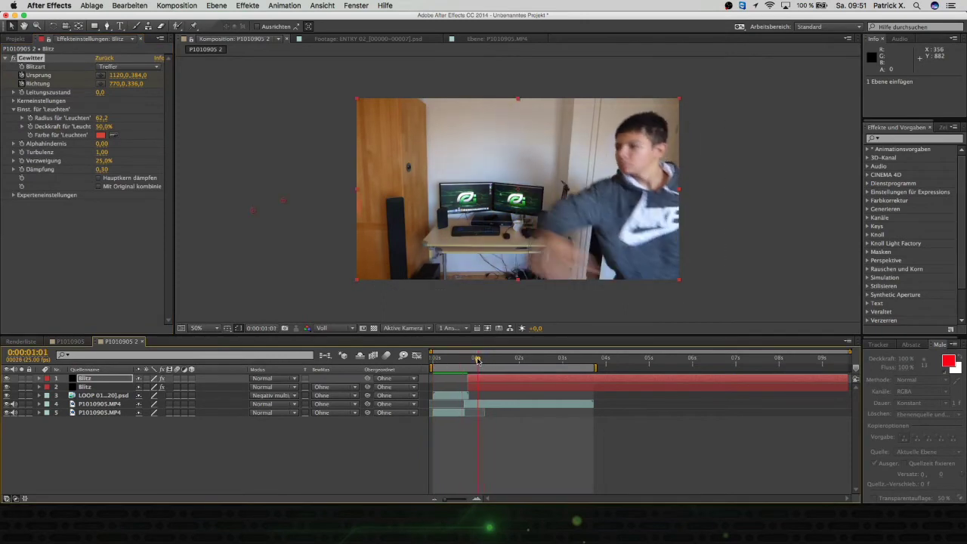
{"action": "left_click_drag", "start_coordinate": [475, 361], "coordinate": [474, 360]}
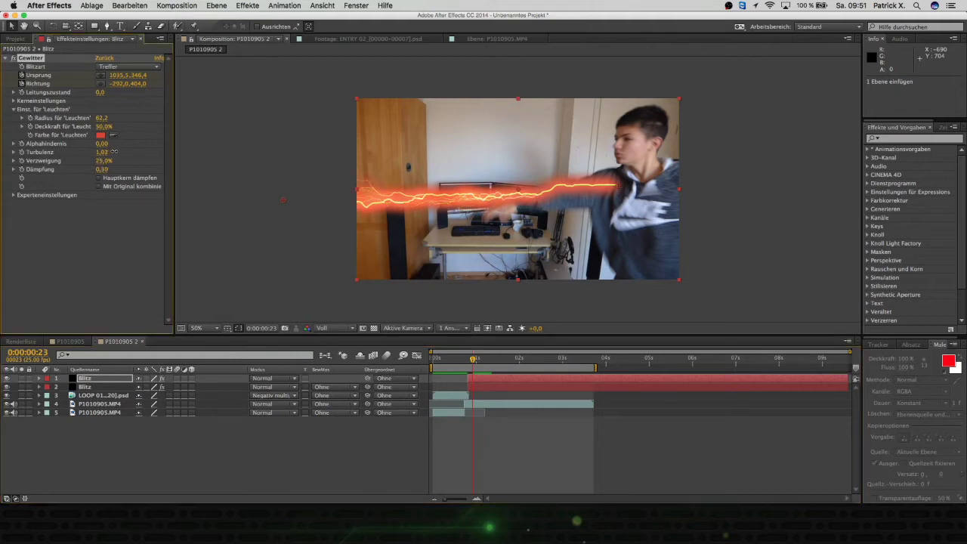
{"action": "left_click_drag", "start_coordinate": [116, 152], "coordinate": [120, 152]}
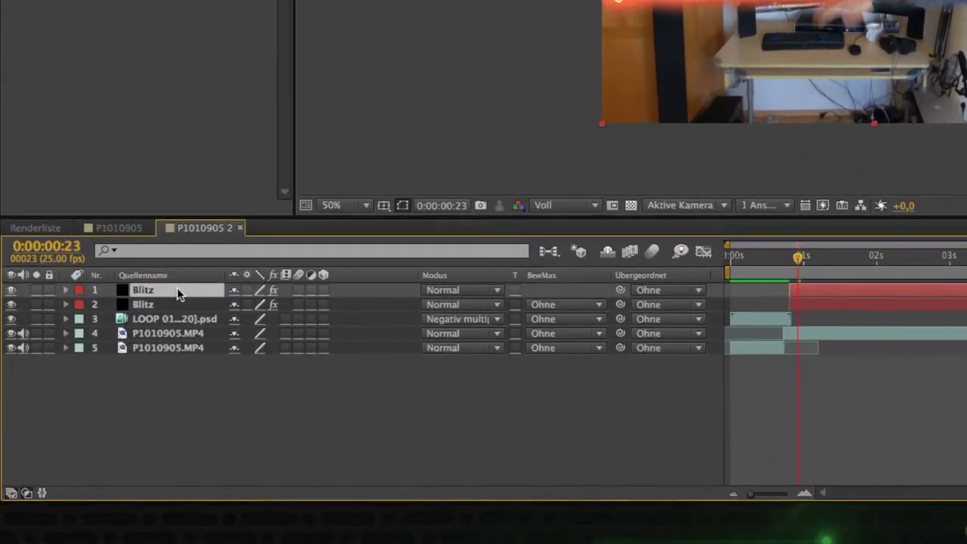
- Set the top Blitz layer's opacity to 44% and the second Blitz layer's to 90%
{"action": "key", "text": "t"}
{"action": "left_click_drag", "start_coordinate": [240, 305], "coordinate": [209, 304]}
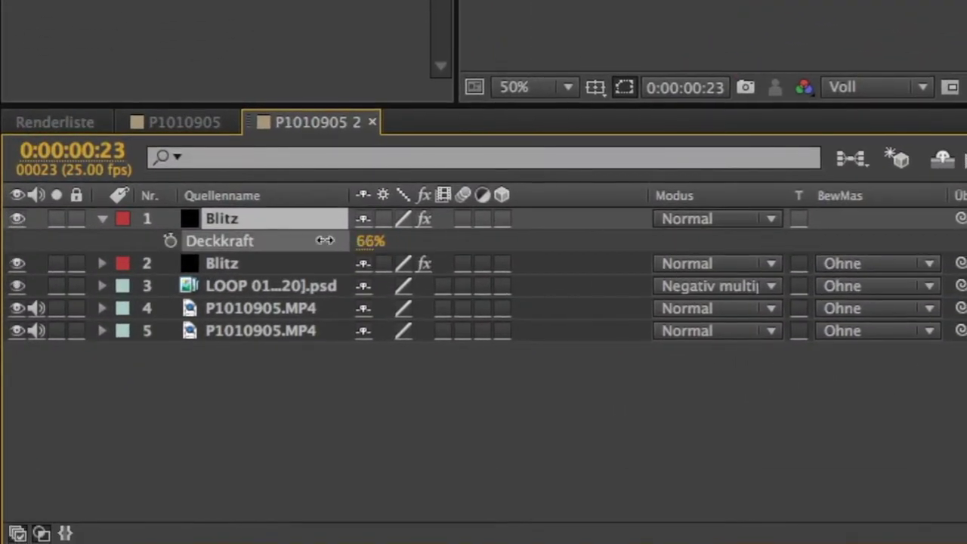
{"action": "left_click_drag", "start_coordinate": [325, 240], "coordinate": [296, 243]}
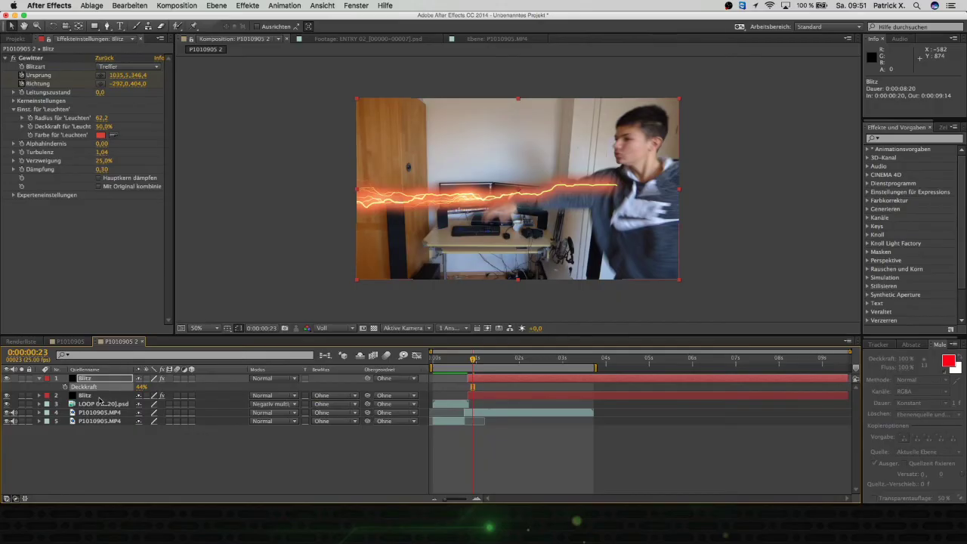
{"action": "left_click", "coordinate": [99, 398]}
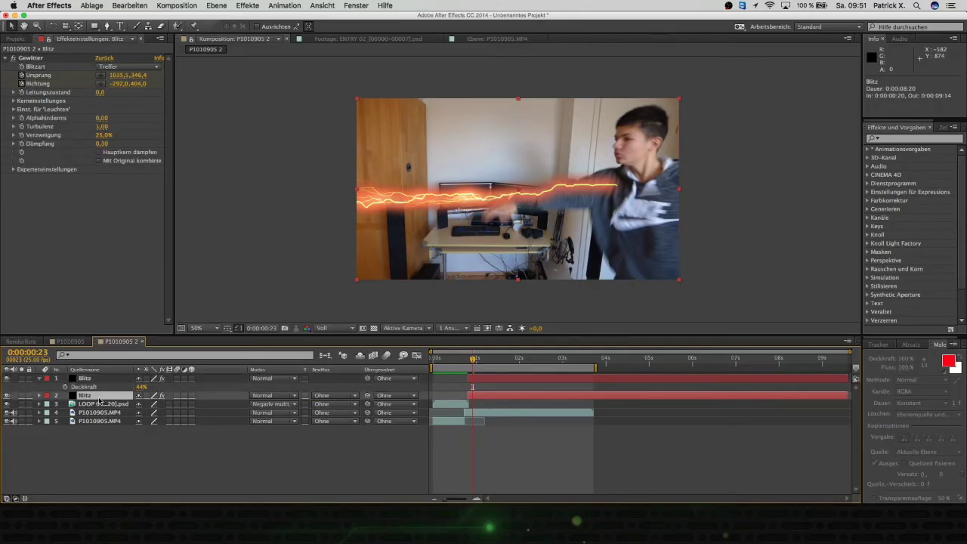
{"action": "key", "text": "t"}
{"action": "left_click_drag", "start_coordinate": [139, 406], "coordinate": [135, 404]}
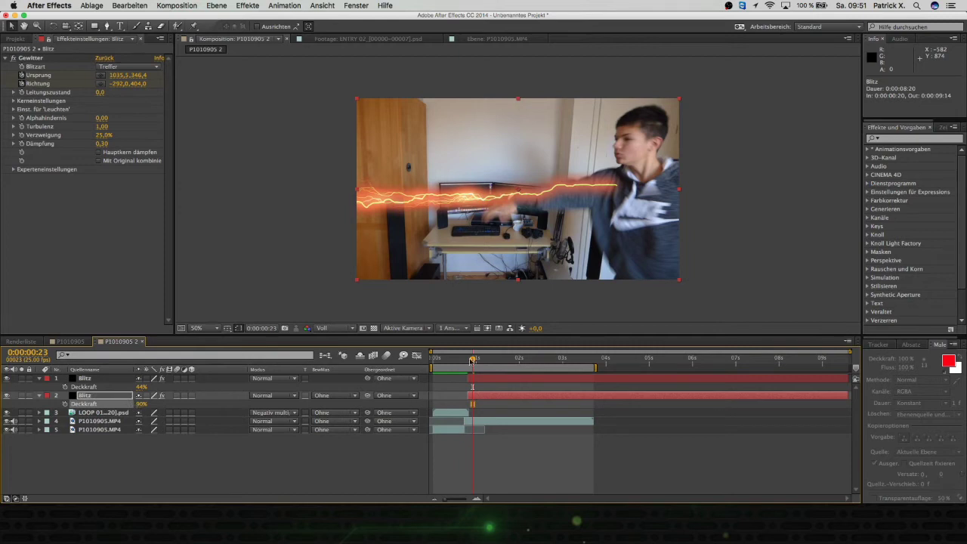
- Preview the dimmed bolts, then collapse both opacity rows and deselect the layers
{"action": "left_click_drag", "start_coordinate": [472, 361], "coordinate": [469, 362]}
{"action": "key", "text": "KP_0"}
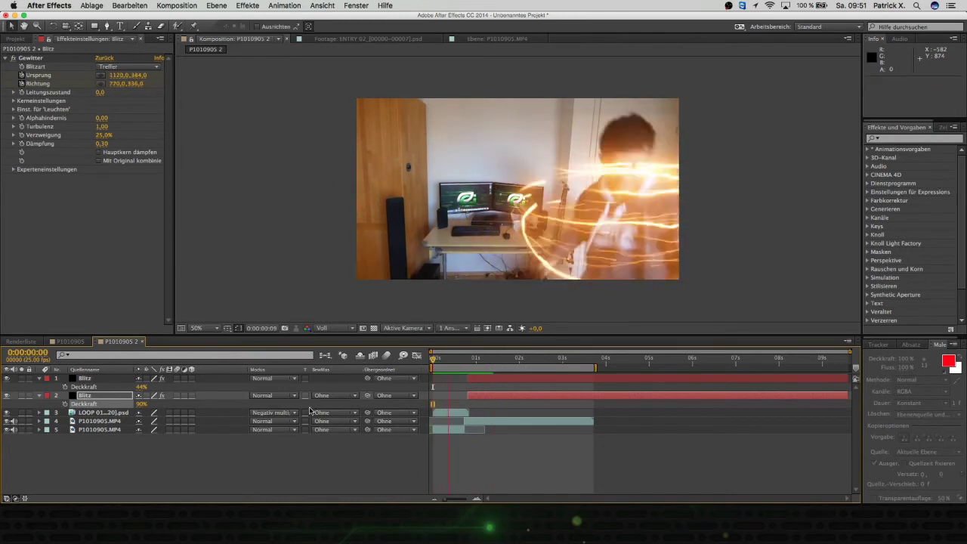
{"action": "left_click", "coordinate": [466, 390]}
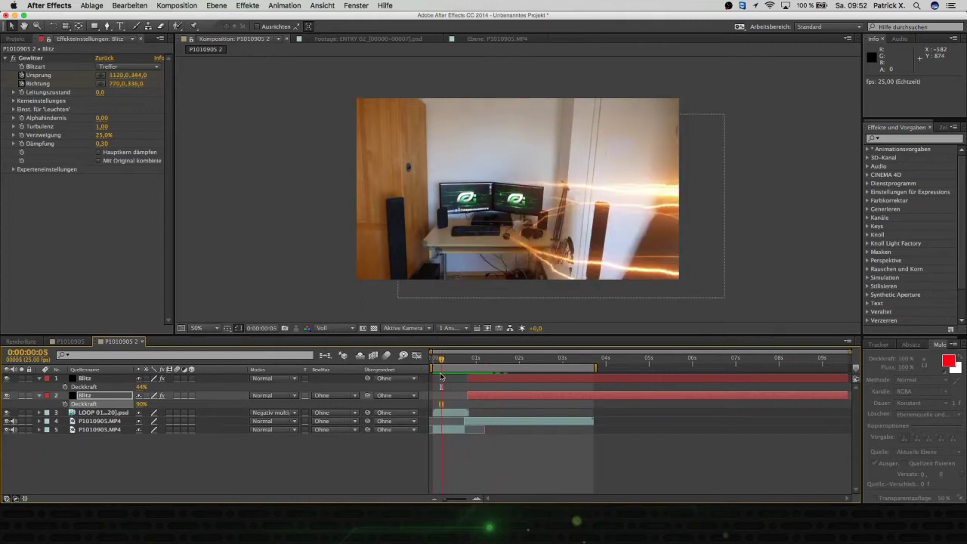
{"action": "left_click_drag", "start_coordinate": [444, 364], "coordinate": [423, 364]}
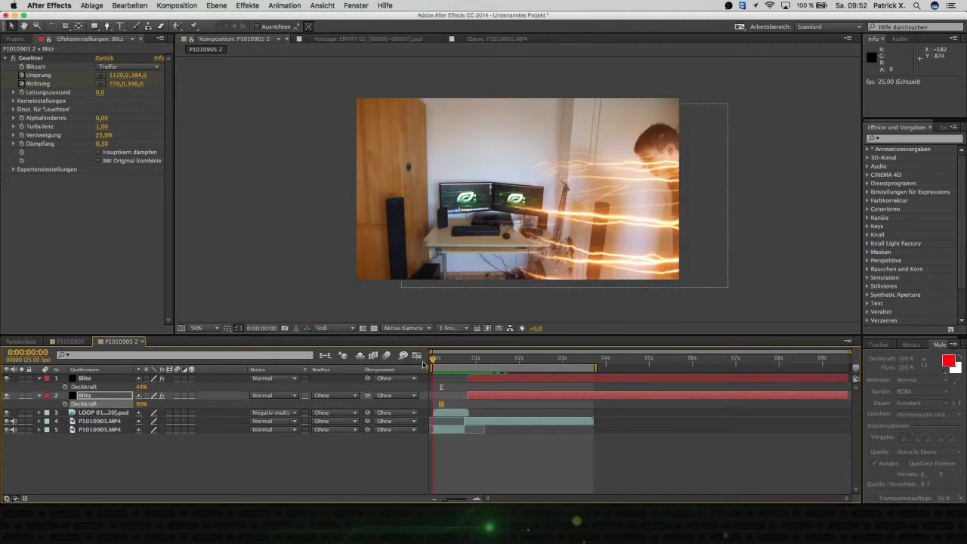
{"action": "left_click", "coordinate": [38, 396]}
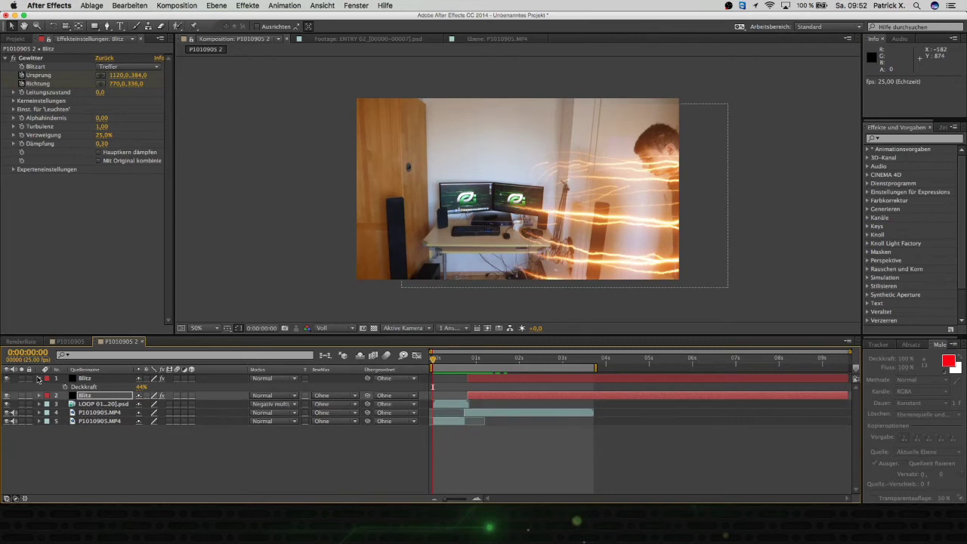
{"action": "left_click", "coordinate": [40, 378]}
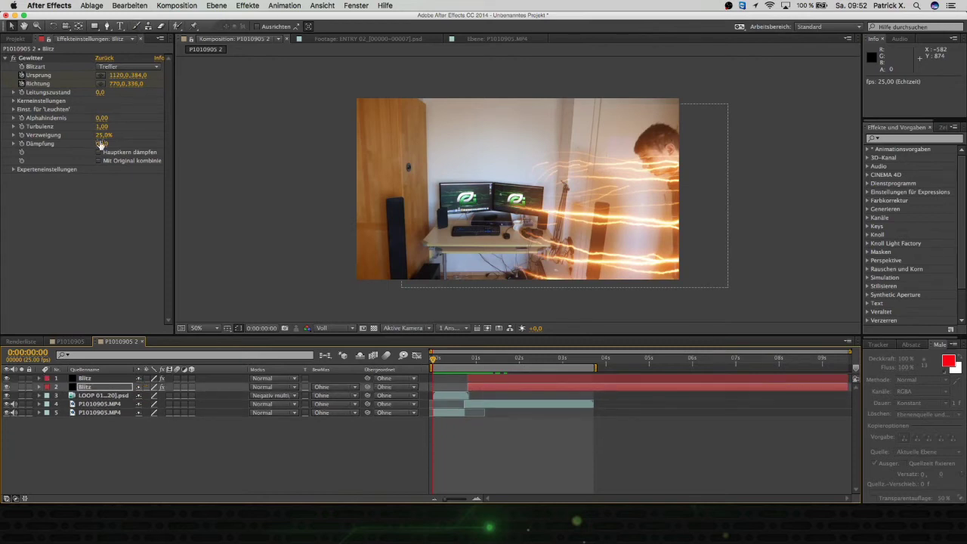
{"action": "left_click", "coordinate": [103, 445]}
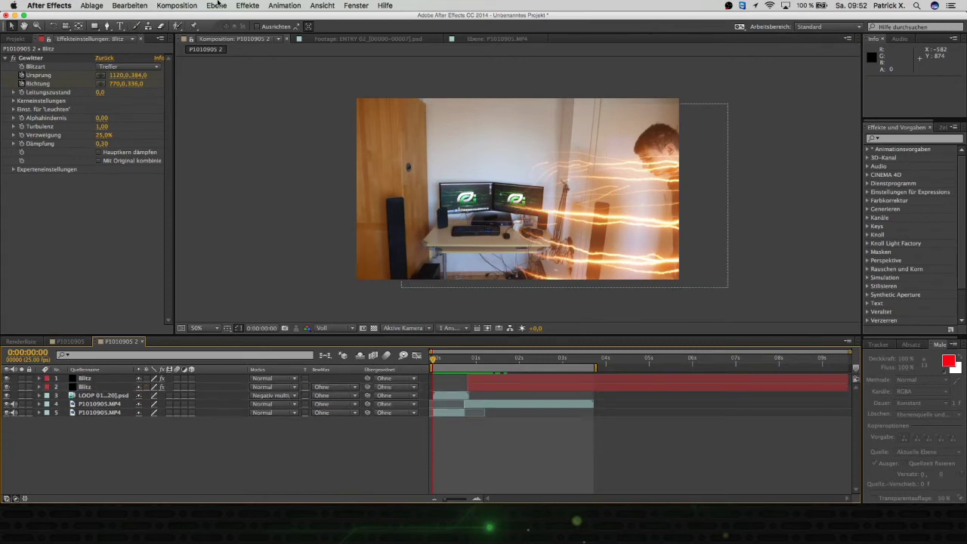
{"action": "left_click", "coordinate": [218, 6]}
{"action": "mouse_move", "coordinate": [233, 17]}
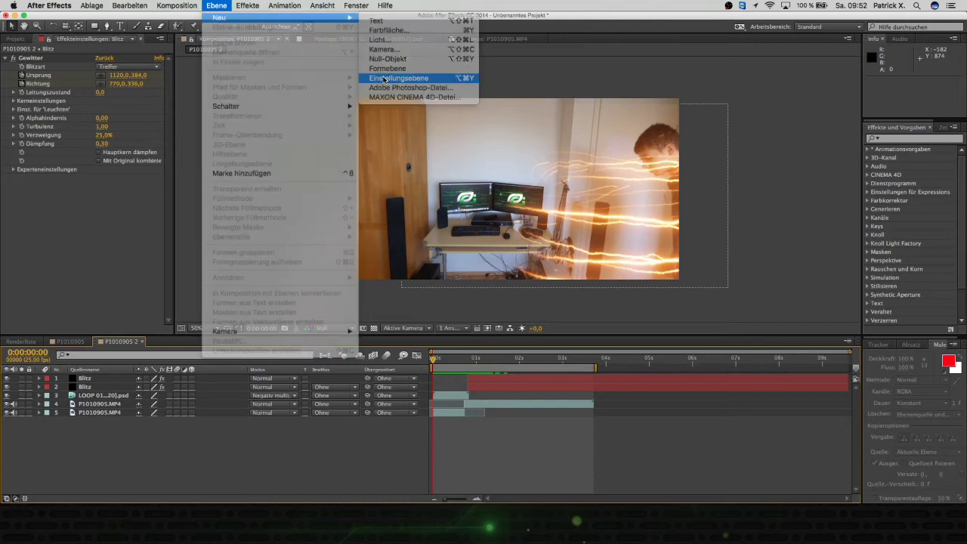
- Add an adjustment layer with Kameralinsen-Weichzeichner at radius 6,0 and roundness 25%
{"action": "left_click", "coordinate": [386, 79]}
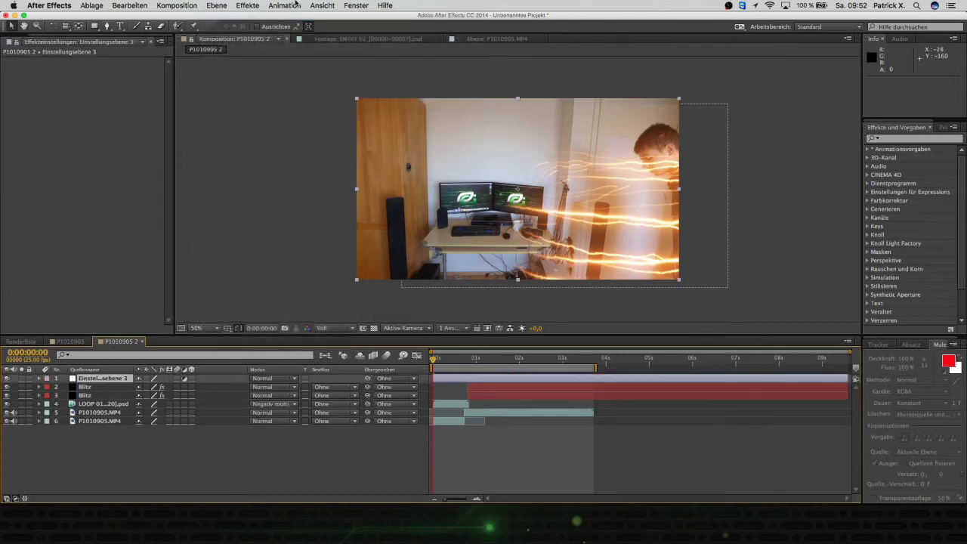
{"action": "left_click", "coordinate": [237, 4]}
{"action": "mouse_move", "coordinate": [284, 253]}
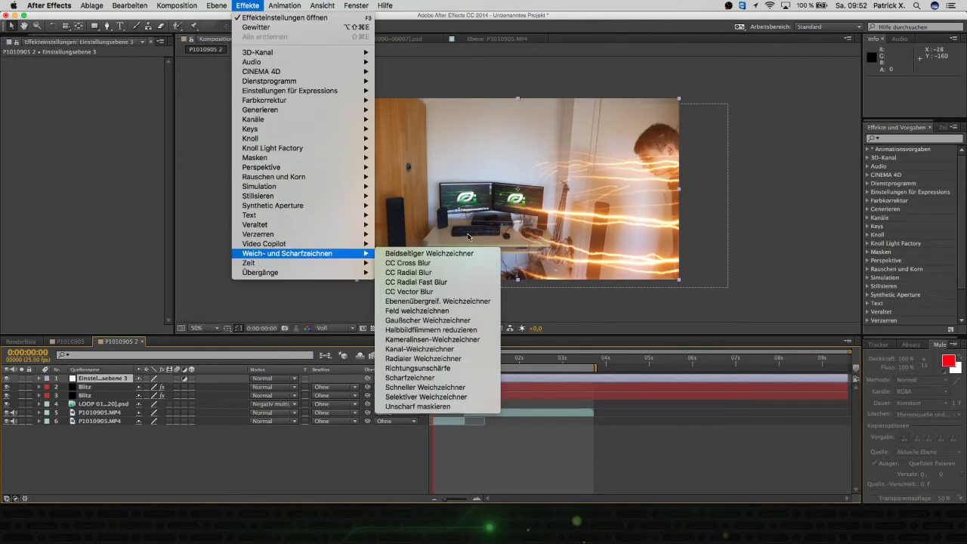
{"action": "left_click", "coordinate": [413, 341]}
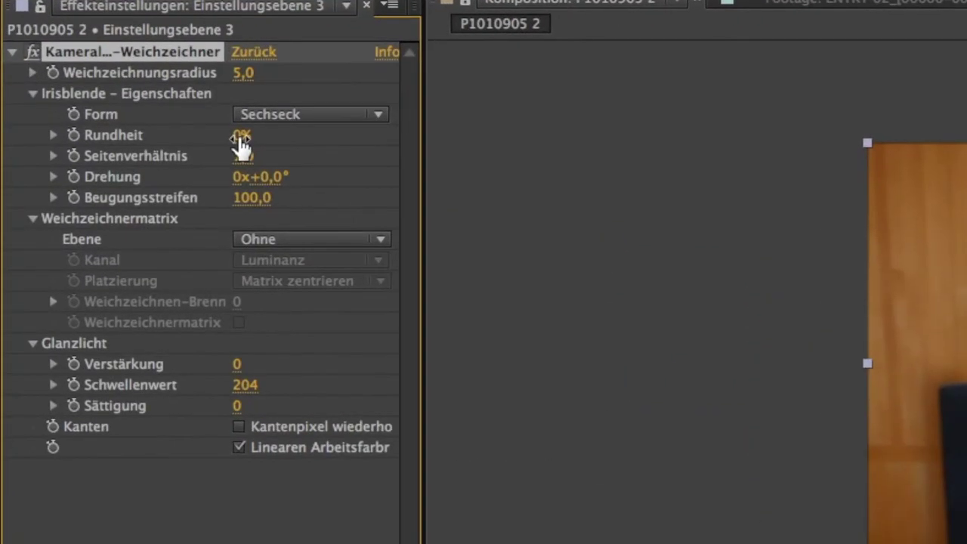
{"action": "left_click_drag", "start_coordinate": [240, 136], "coordinate": [274, 135]}
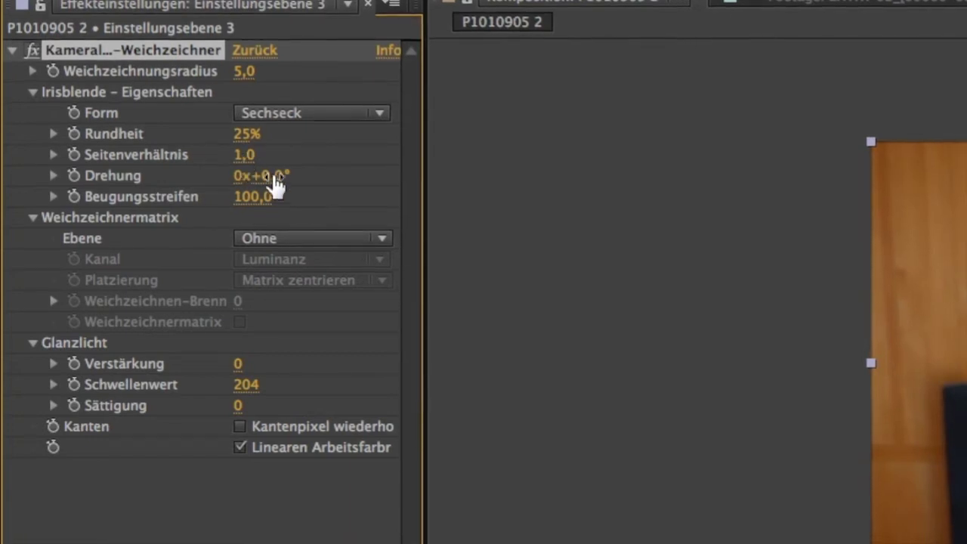
{"action": "left_click", "coordinate": [246, 71]}
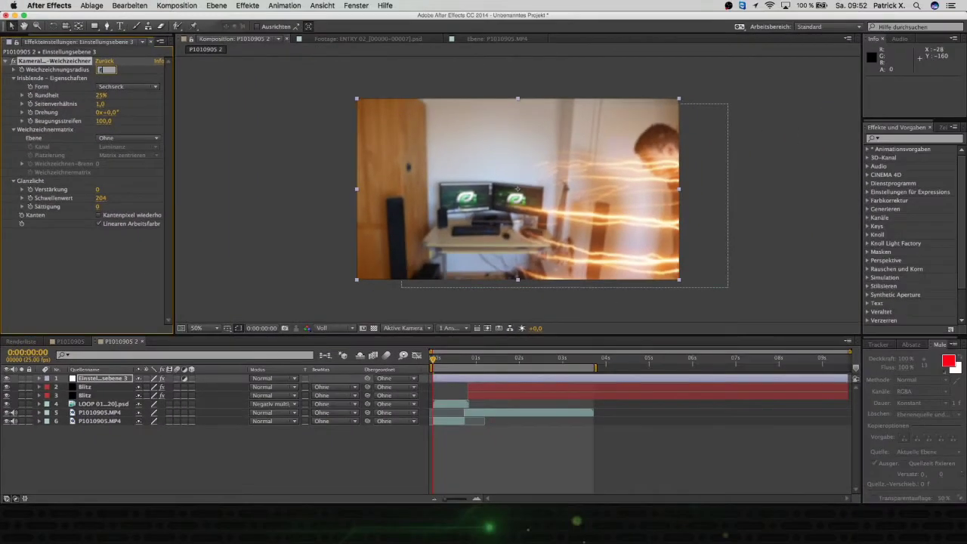
{"action": "key", "text": "Return"}
- Scrub through the blurred lightning frames and select the adjustment layer
{"action": "left_click", "coordinate": [444, 364]}
{"action": "left_click_drag", "start_coordinate": [444, 364], "coordinate": [469, 362]}
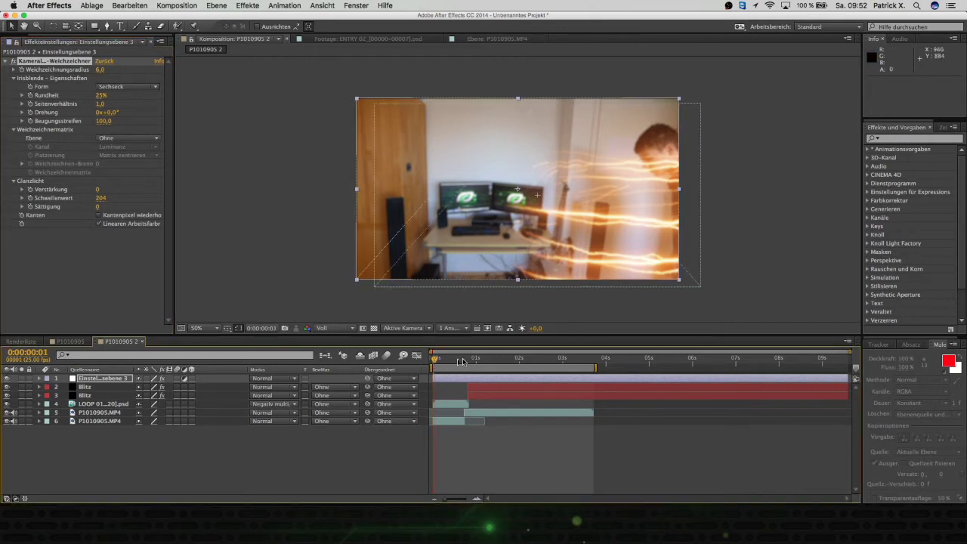
{"action": "left_click_drag", "start_coordinate": [471, 362], "coordinate": [476, 362]}
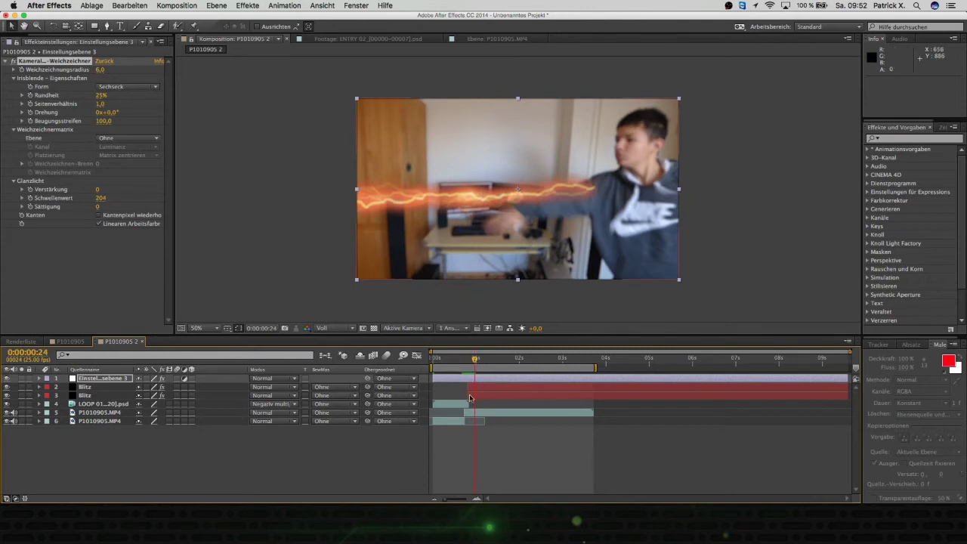
{"action": "left_click", "coordinate": [93, 378]}
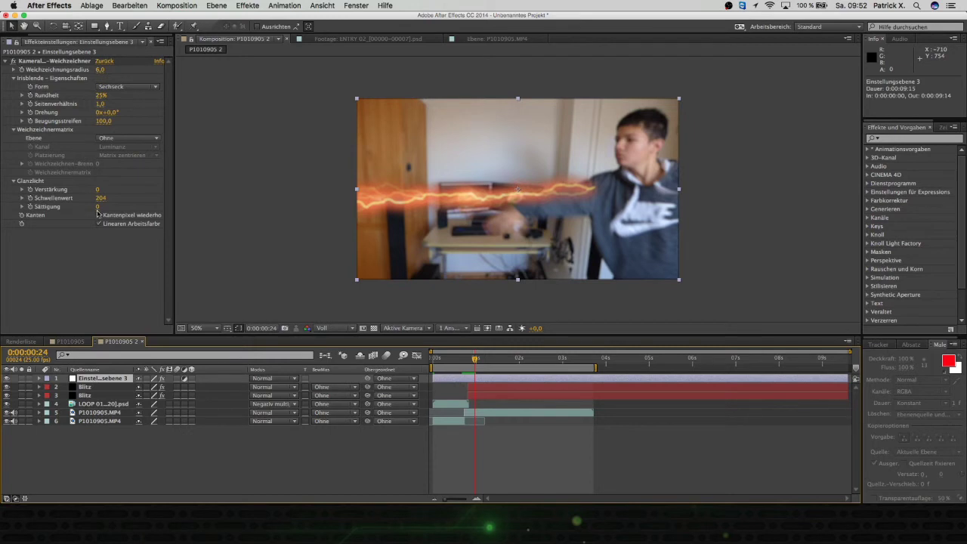
- Draw a closed RotoBezier mask over the top of the frame on Einstellungsebene 3
{"action": "left_click", "coordinate": [107, 26]}
{"action": "left_click", "coordinate": [334, 171]}
{"action": "left_click", "coordinate": [407, 174]}
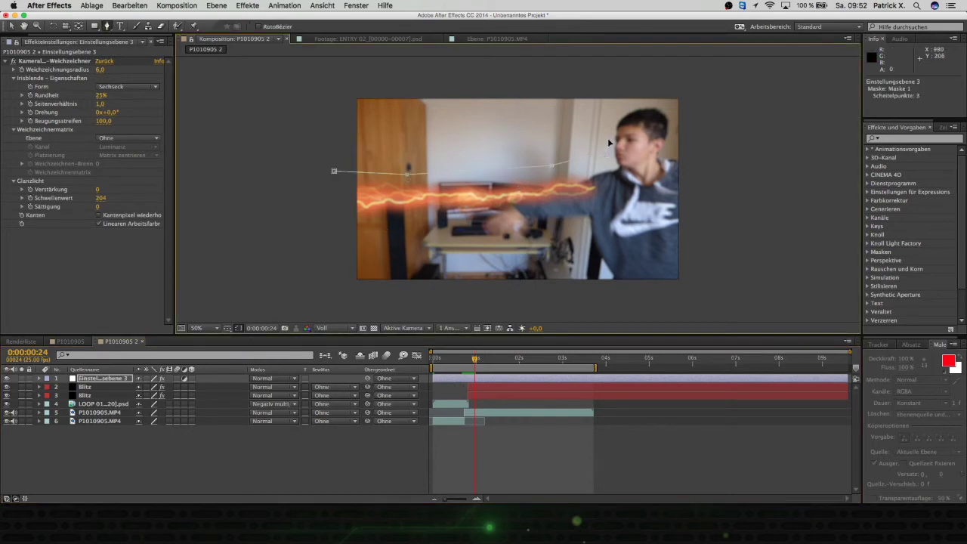
{"action": "left_click", "coordinate": [308, 77]}
{"action": "left_click", "coordinate": [335, 172]}
- Draw a second closed mask around the bottom of the frame
{"action": "left_click", "coordinate": [331, 225]}
{"action": "left_click", "coordinate": [445, 212]}
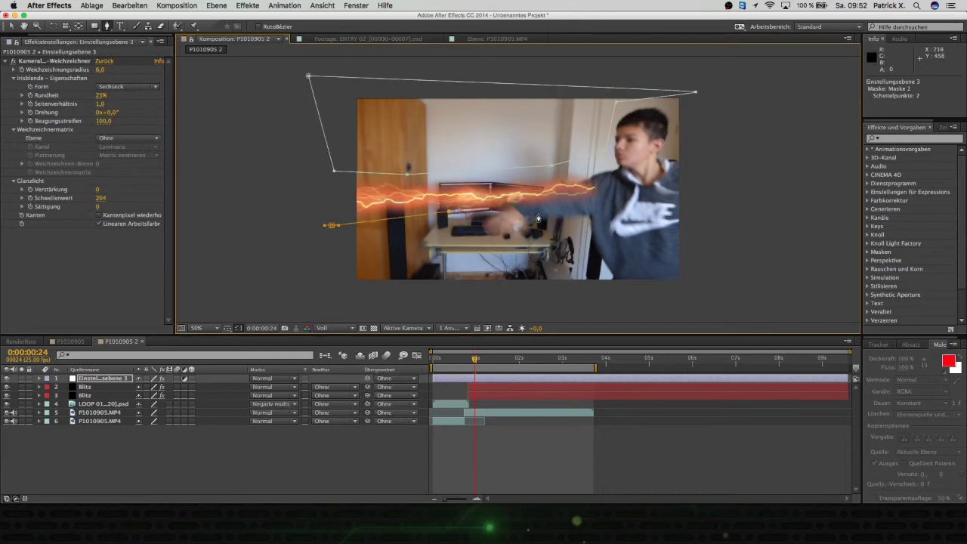
{"action": "left_click", "coordinate": [394, 302]}
{"action": "left_click", "coordinate": [330, 226]}
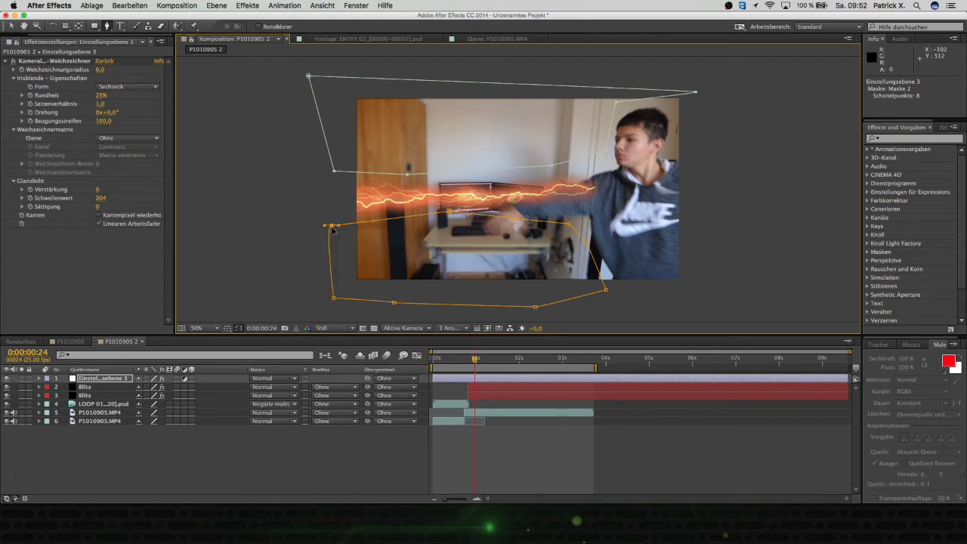
- Move the current time to 0:00:00:20
{"action": "left_click_drag", "start_coordinate": [474, 359], "coordinate": [472, 362]}
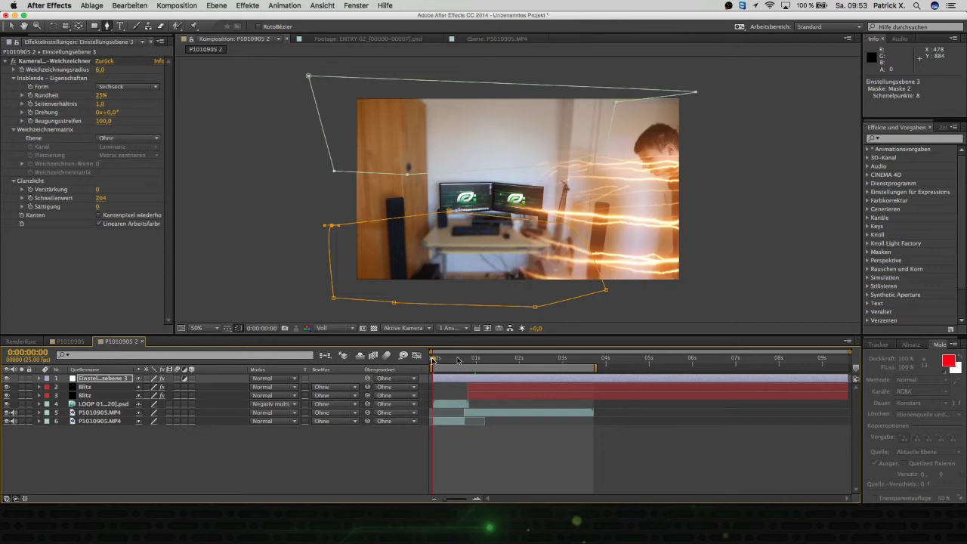
{"action": "left_click_drag", "start_coordinate": [462, 360], "coordinate": [467, 363]}
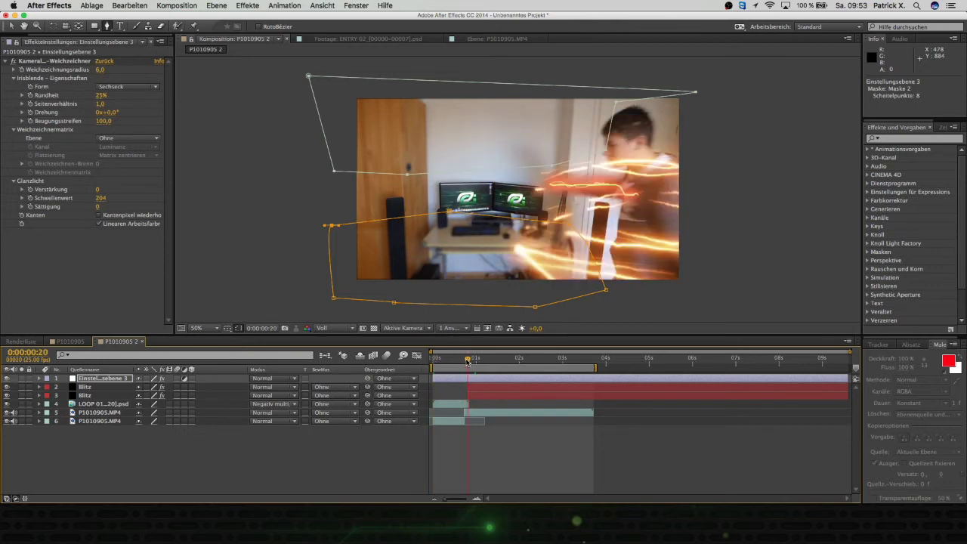
{"action": "left_click", "coordinate": [129, 5]}
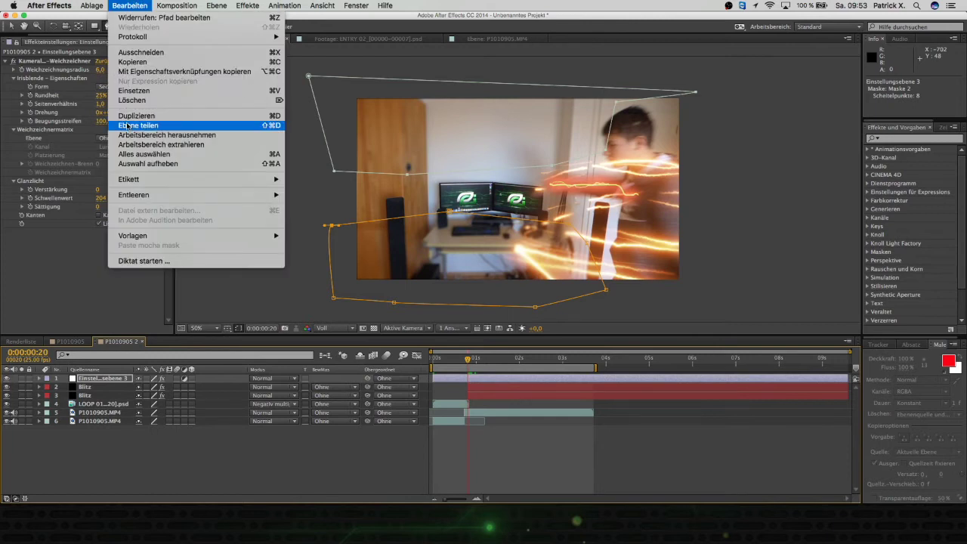
- Split Einstellungsebene 3 at 0:00:00:20 and delete the earlier piece
{"action": "left_click", "coordinate": [188, 123]}
{"action": "left_click", "coordinate": [447, 388]}
{"action": "key", "text": "Delete"}
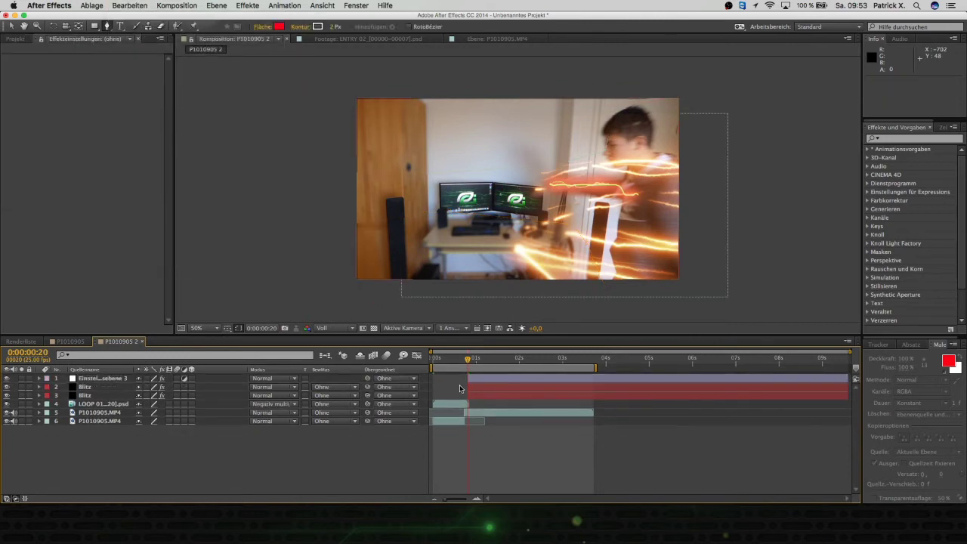
- Preview from the start, stop at 0:00:00:20, and add a 100% opacity keyframe to the blur layer
{"action": "key", "text": "Home"}
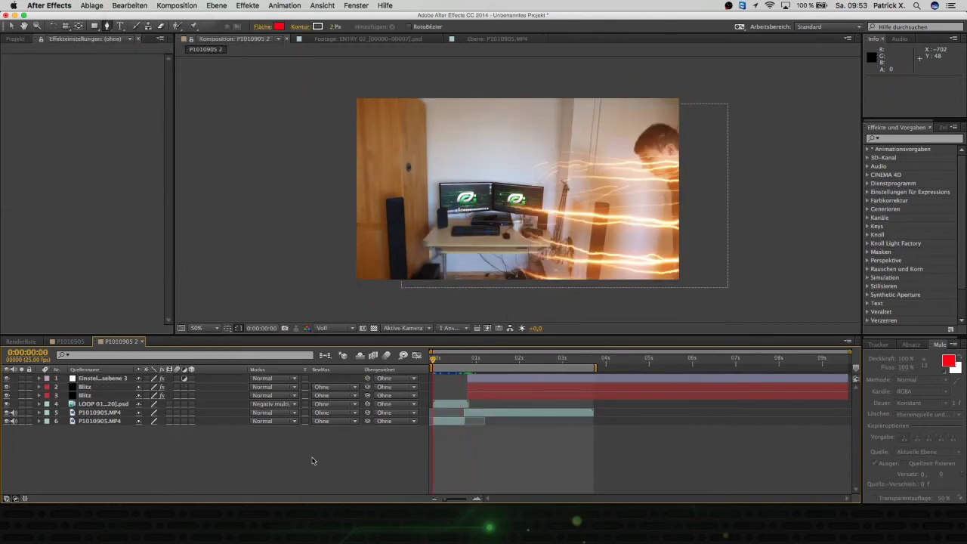
{"action": "key", "text": "space"}
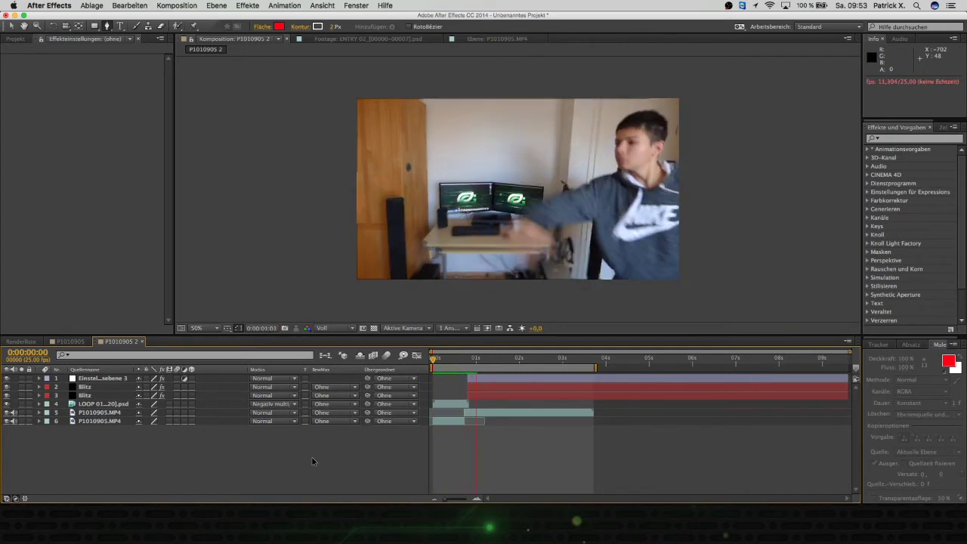
{"action": "left_click", "coordinate": [468, 359]}
{"action": "left_click", "coordinate": [477, 380]}
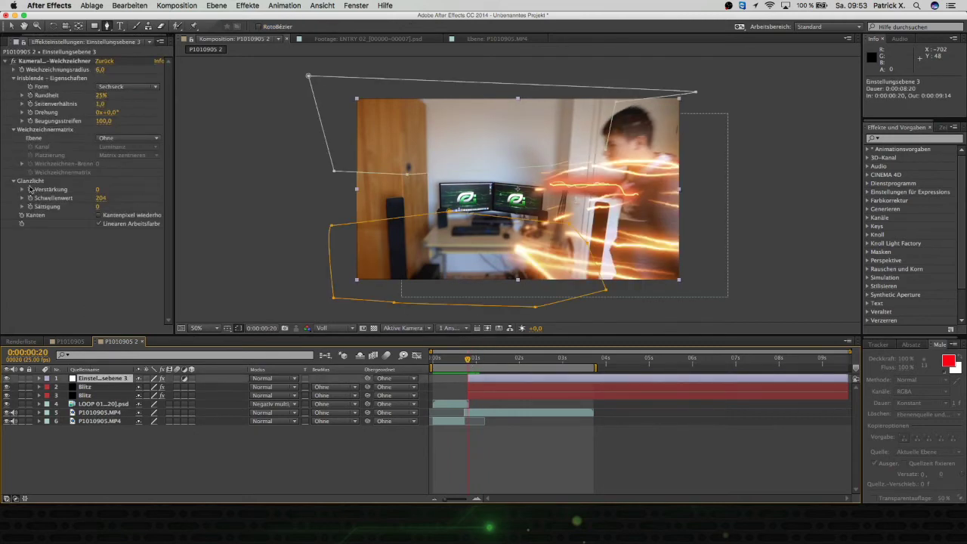
{"action": "key", "text": "alt+shift+t"}
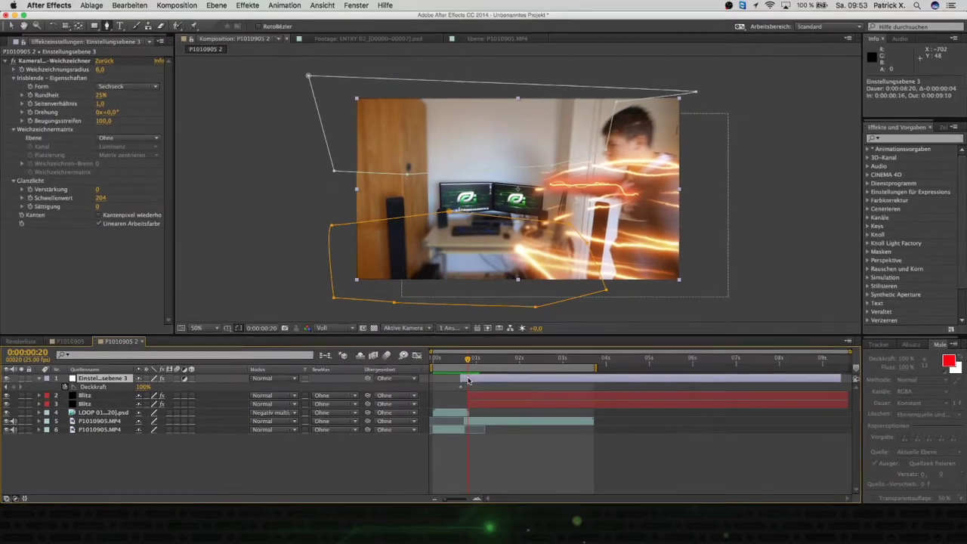
- Slide the blur layer to start at 0:00:00:14, with opacity 0% there and 100% at 0:00:00:20
{"action": "left_click_drag", "start_coordinate": [467, 379], "coordinate": [460, 361]}
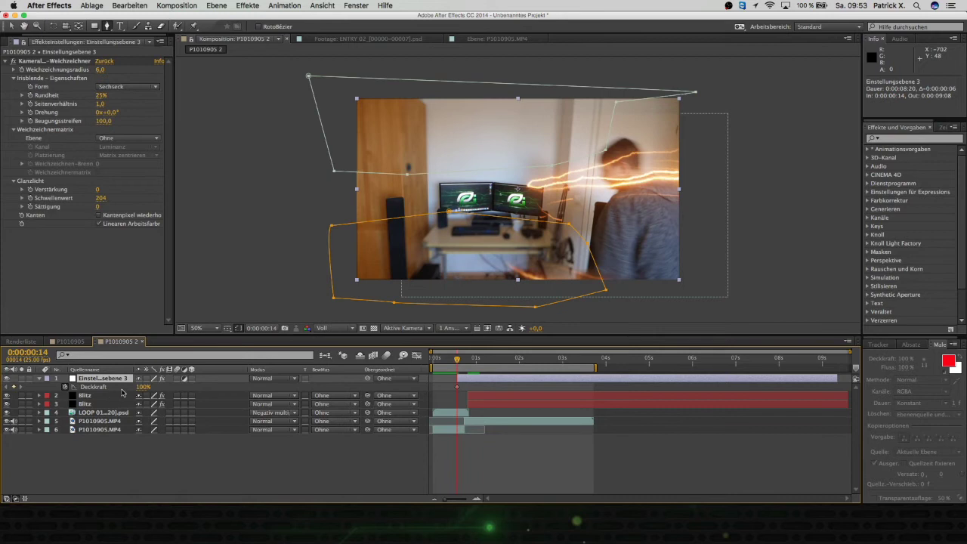
{"action": "left_click", "coordinate": [75, 388]}
{"action": "left_click_drag", "start_coordinate": [138, 387], "coordinate": [91, 386]}
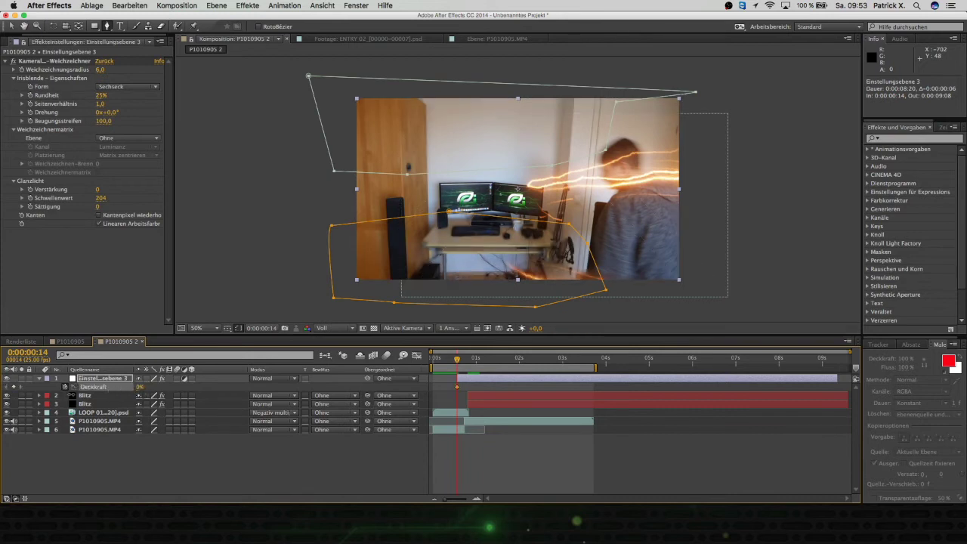
{"action": "left_click_drag", "start_coordinate": [457, 362], "coordinate": [467, 362]}
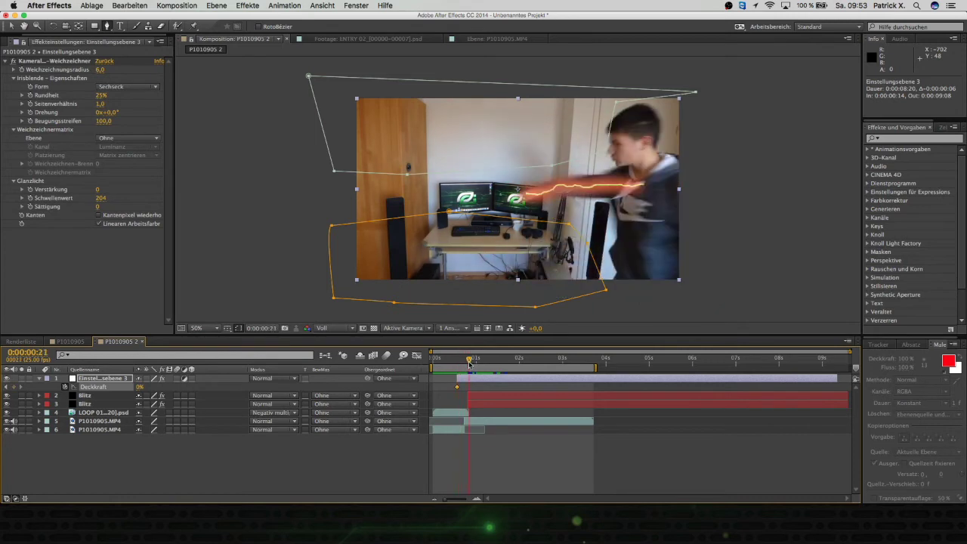
{"action": "left_click_drag", "start_coordinate": [140, 386], "coordinate": [488, 364]}
- Deselect the layers and preview the blur fade-in from the composition start
{"action": "key", "text": "Home"}
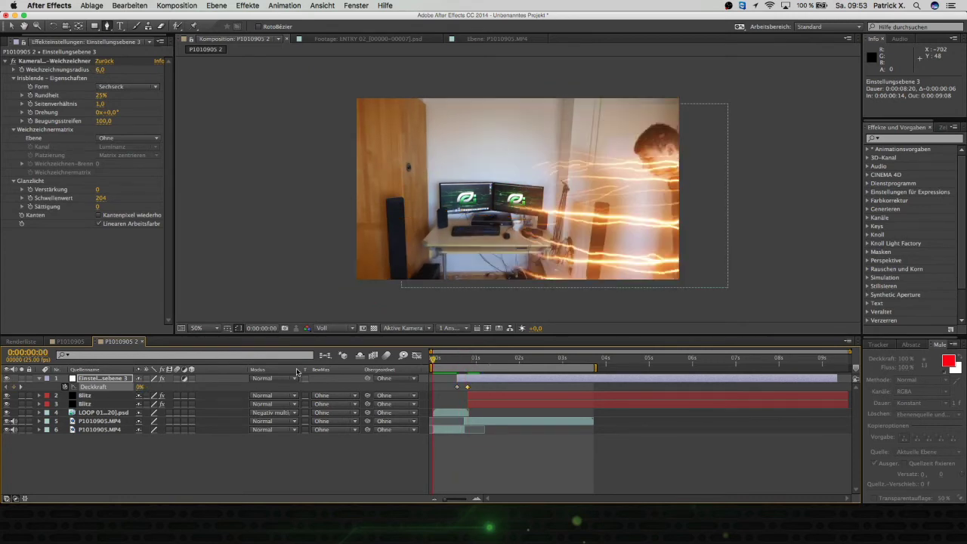
{"action": "left_click", "coordinate": [39, 377]}
{"action": "left_click", "coordinate": [192, 457]}
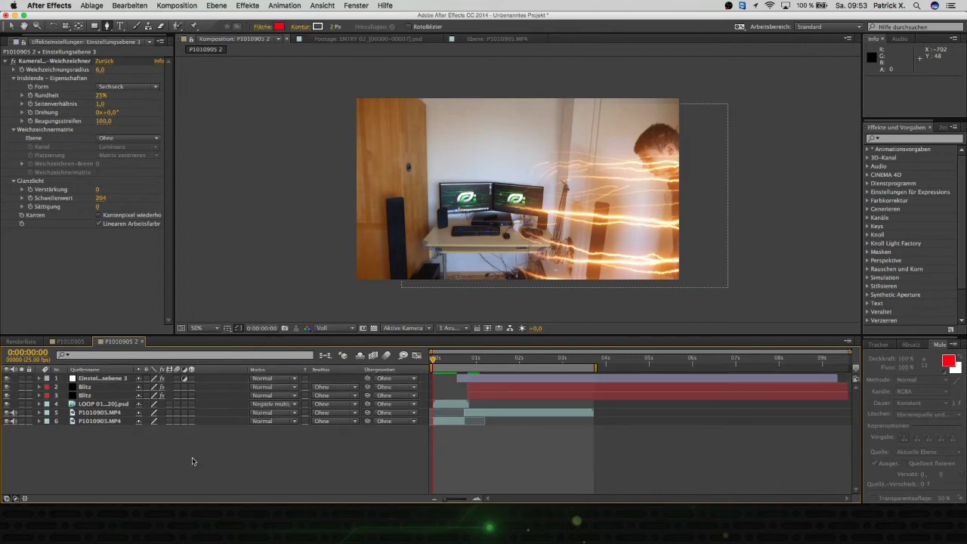
{"action": "key", "text": "space"}
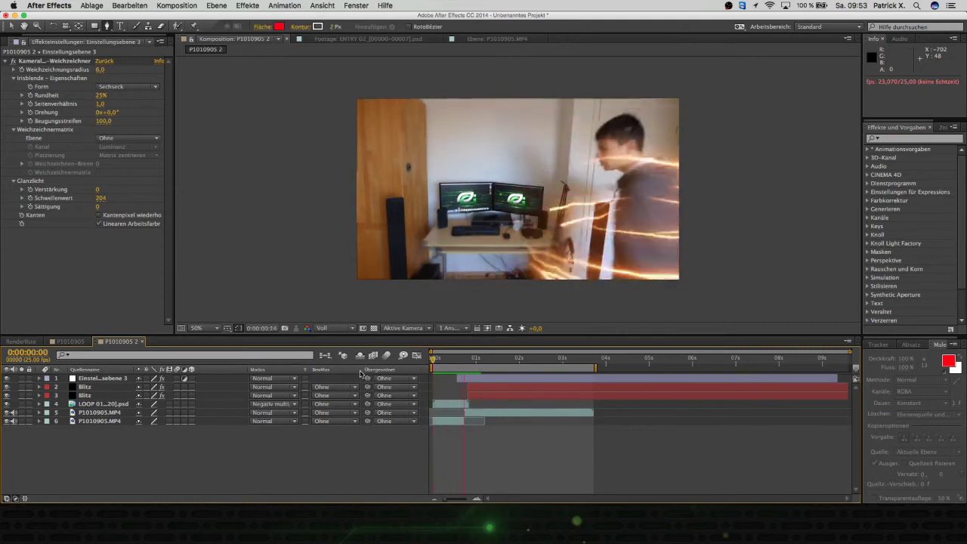
{"action": "key", "text": "space"}
{"action": "left_click", "coordinate": [217, 6]}
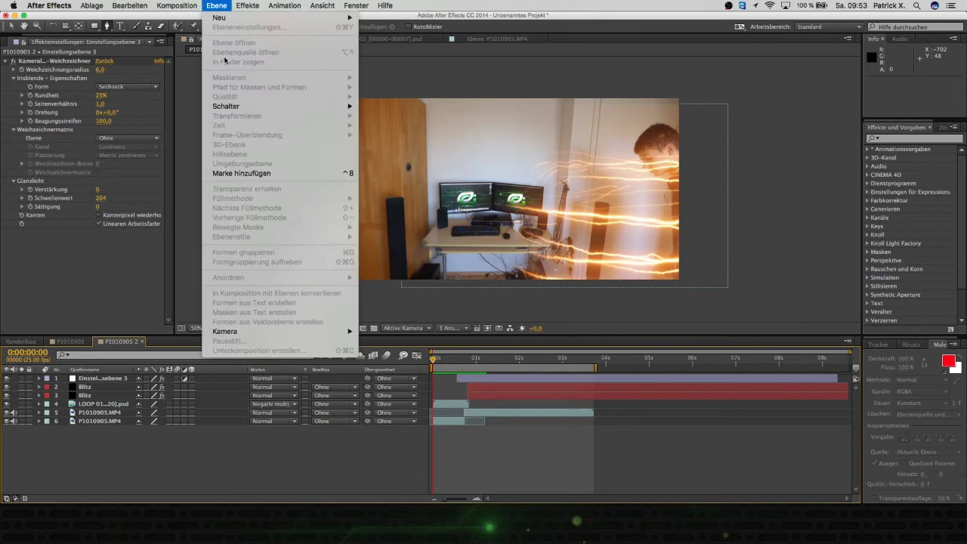
- Add a new adjustment layer with the Tonwerte (Individ. Steuerung) effect
{"action": "mouse_move", "coordinate": [230, 19]}
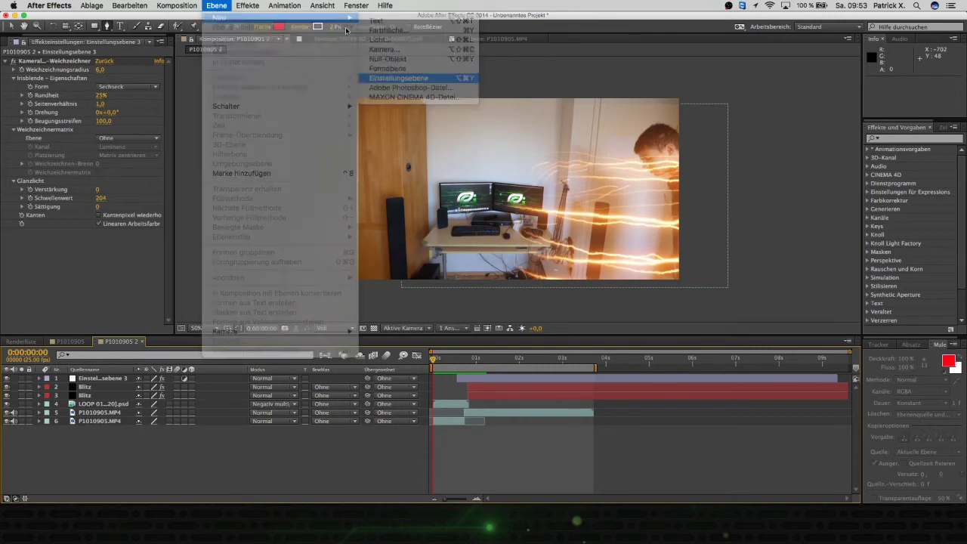
{"action": "left_click", "coordinate": [417, 78]}
{"action": "left_click", "coordinate": [247, 6]}
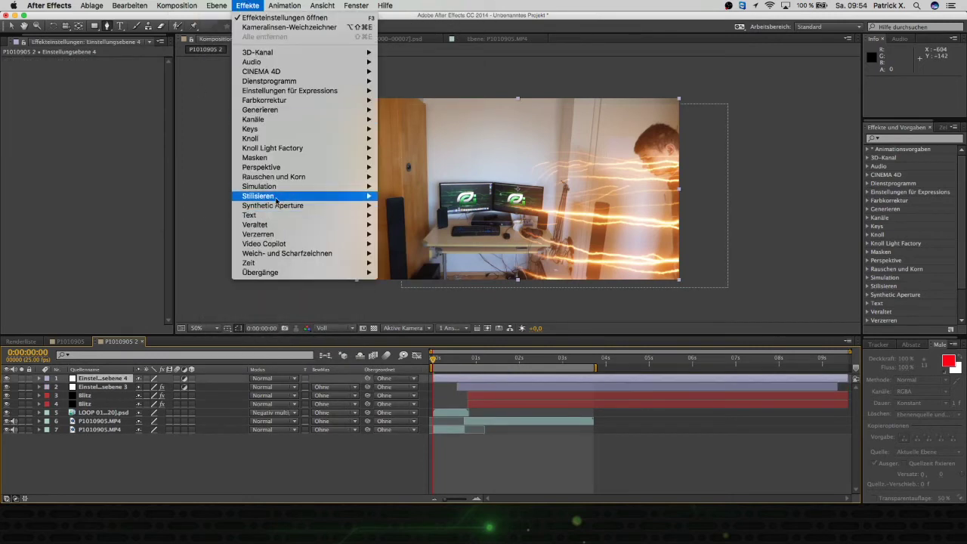
{"action": "mouse_move", "coordinate": [276, 207]}
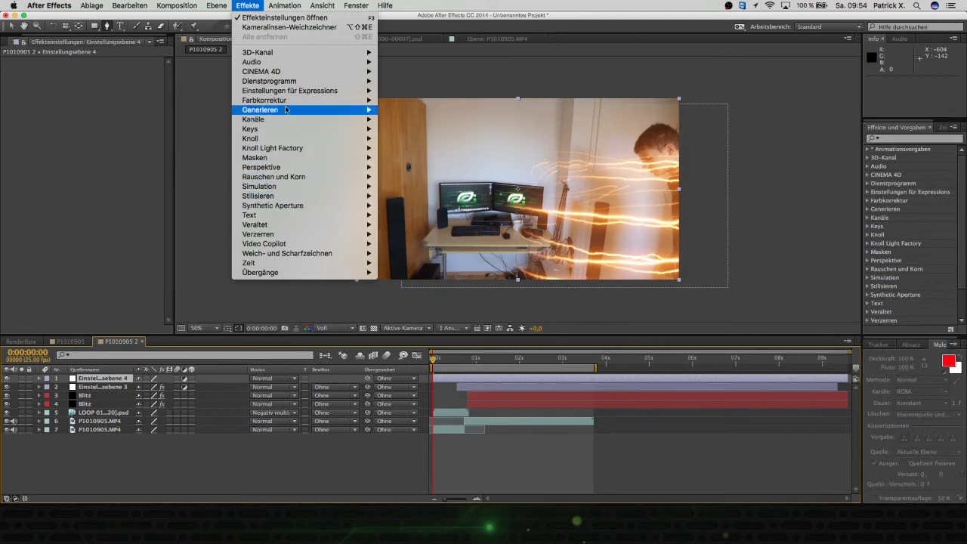
{"action": "mouse_move", "coordinate": [339, 104]}
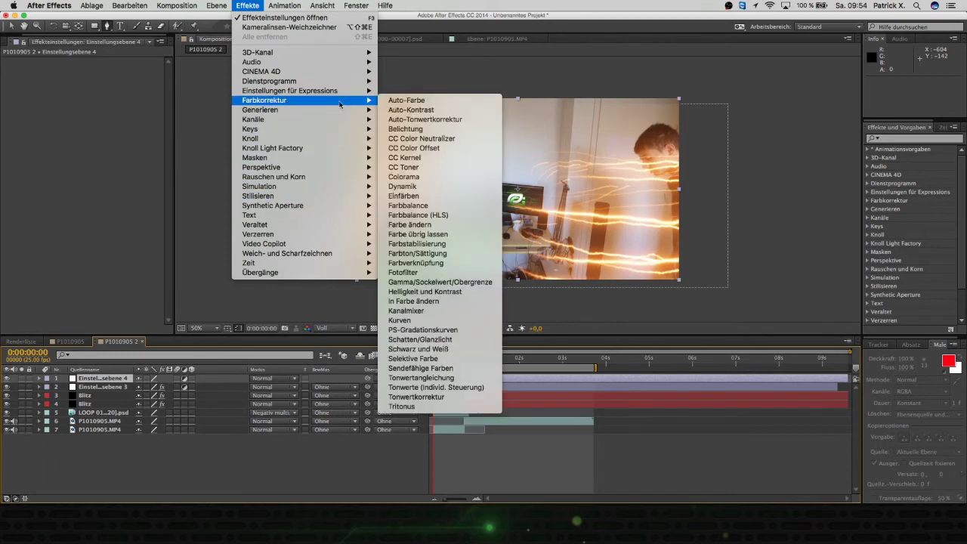
{"action": "left_click", "coordinate": [443, 387]}
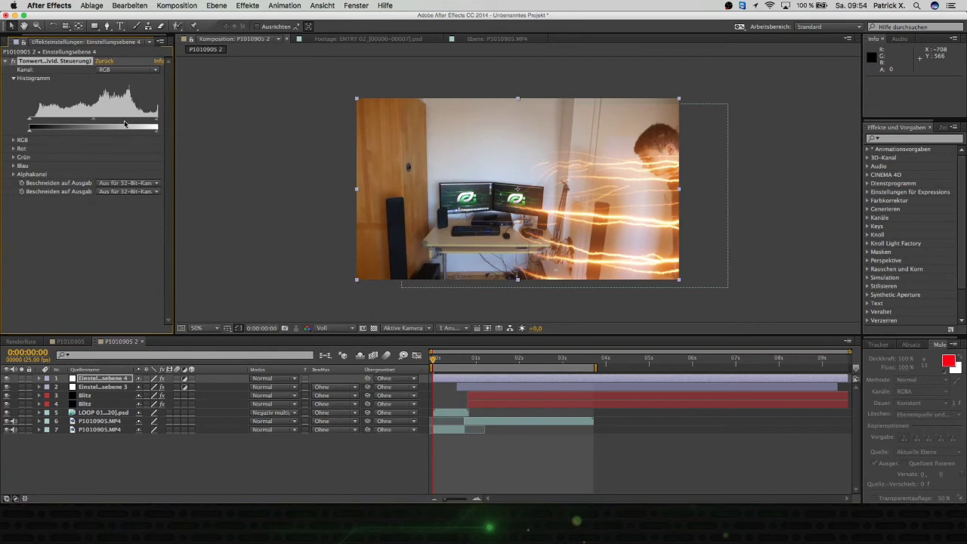
- Switch the levels channel to Blau, then to Rot, and scrub to frame 17
{"action": "left_click", "coordinate": [137, 71]}
{"action": "left_click", "coordinate": [124, 104]}
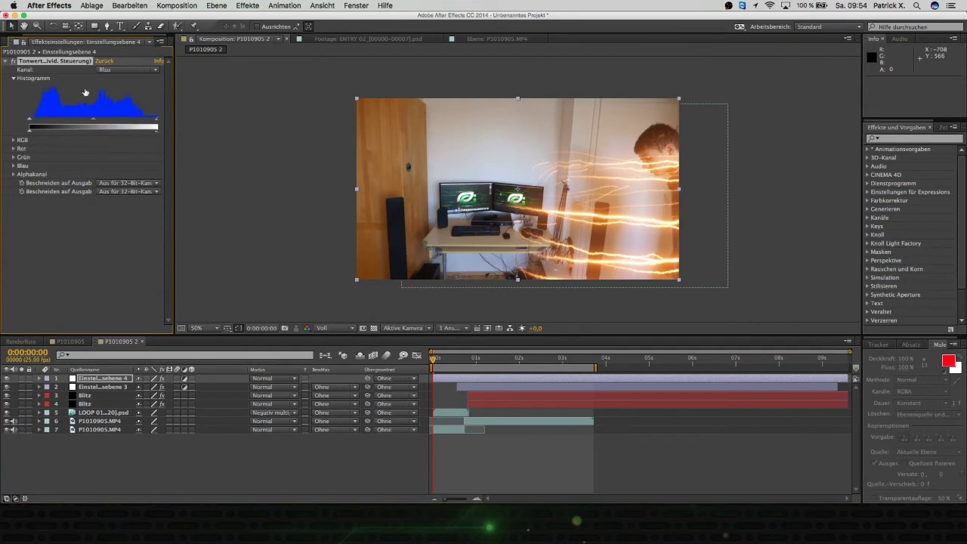
{"action": "left_click", "coordinate": [120, 70]}
{"action": "left_click", "coordinate": [113, 87]}
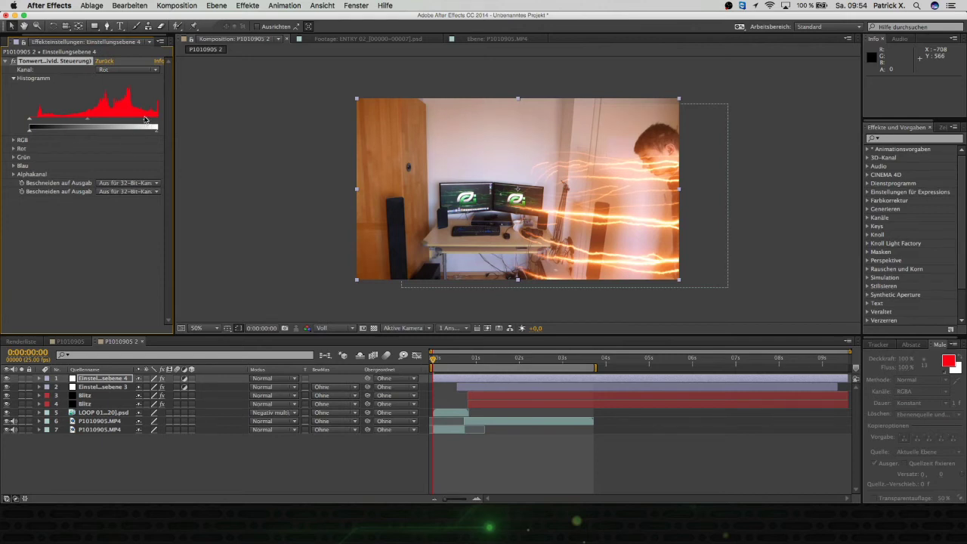
{"action": "mouse_move", "coordinate": [433, 362]}
{"action": "left_mouse_down"}
{"action": "mouse_move", "coordinate": [494, 367]}
{"action": "mouse_move", "coordinate": [465, 369]}
{"action": "mouse_move", "coordinate": [475, 369]}
{"action": "left_mouse_up"}
- Split Einstellungsebene 4 at the current frame and scrub to about 0:00:01:05
{"action": "left_click", "coordinate": [130, 6]}
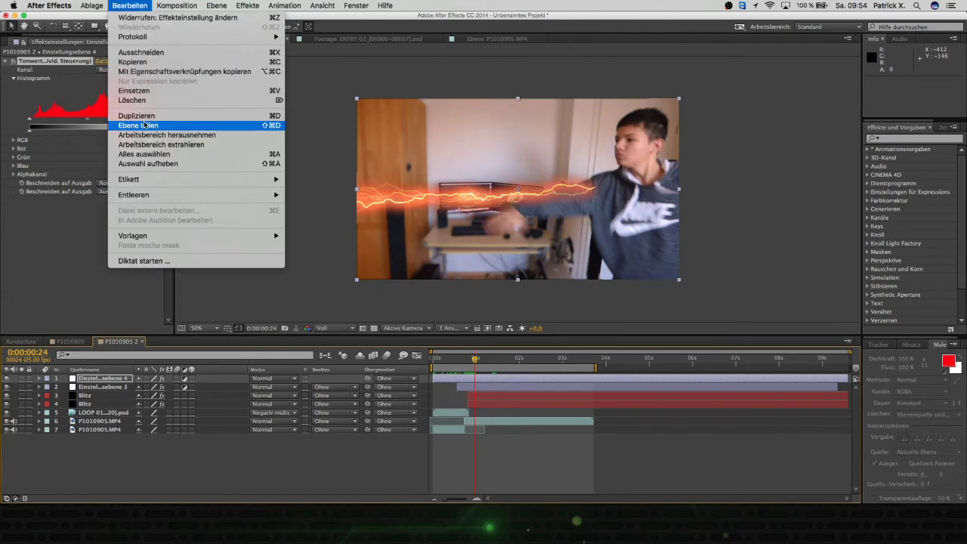
{"action": "left_click", "coordinate": [145, 124]}
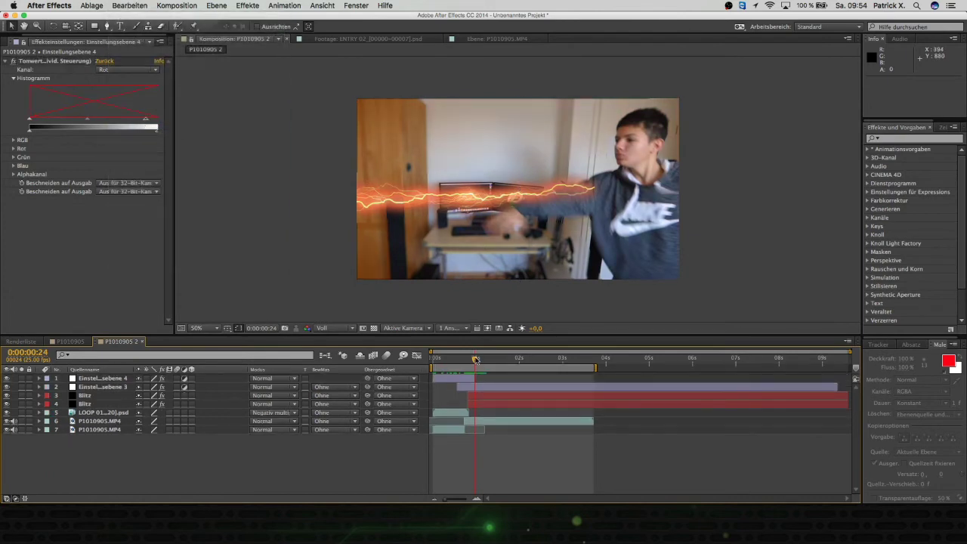
{"action": "left_click_drag", "start_coordinate": [475, 360], "coordinate": [389, 366]}
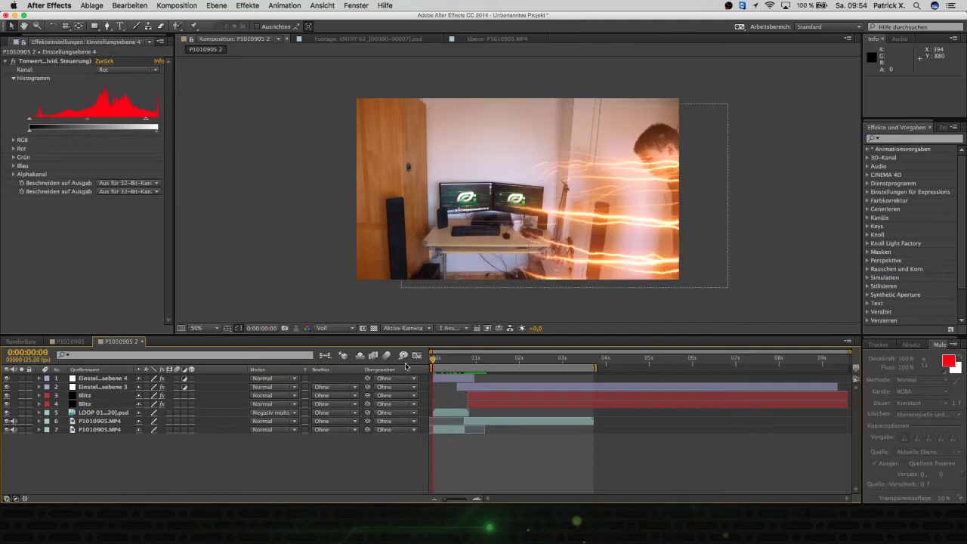
{"action": "left_click_drag", "start_coordinate": [438, 361], "coordinate": [484, 361]}
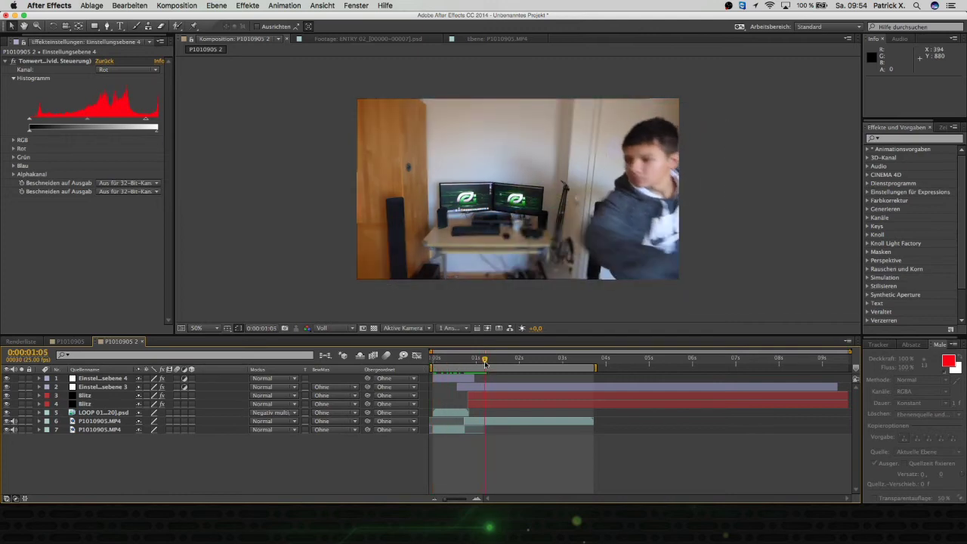
- Lower the red-channel white input on Einstellungsebene 4's levels to brighten it
{"action": "left_click", "coordinate": [472, 377]}
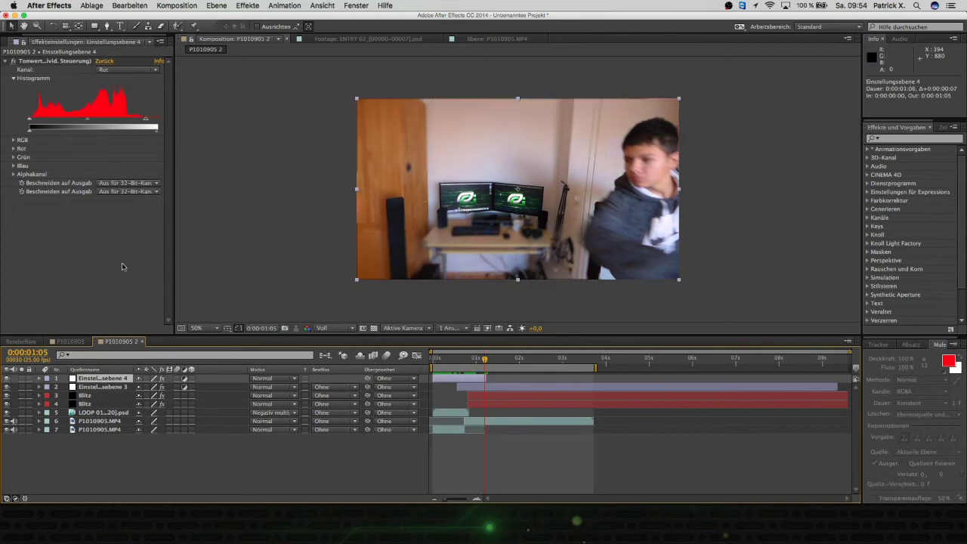
{"action": "left_click_drag", "start_coordinate": [484, 363], "coordinate": [479, 363]}
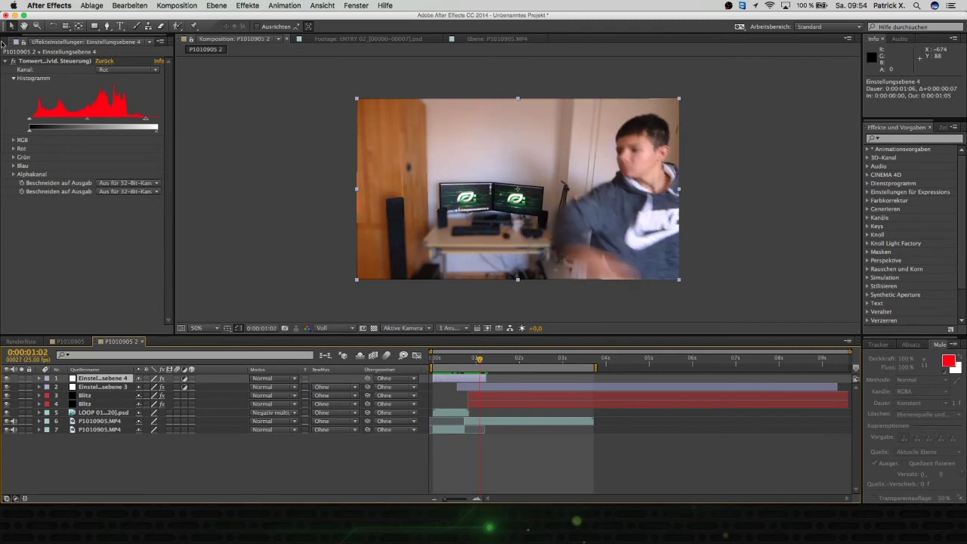
{"action": "left_click_drag", "start_coordinate": [148, 127], "coordinate": [137, 121]}
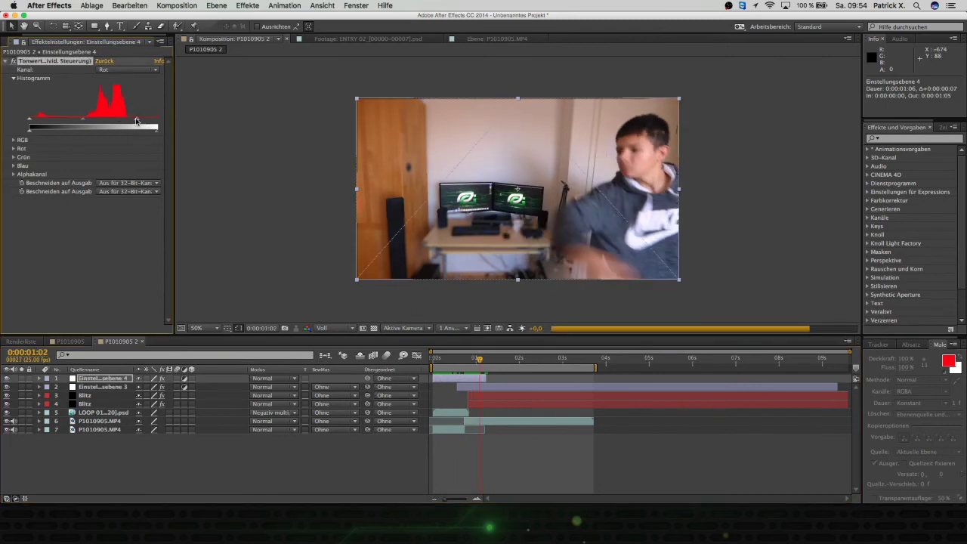
{"action": "left_click_drag", "start_coordinate": [478, 360], "coordinate": [389, 364]}
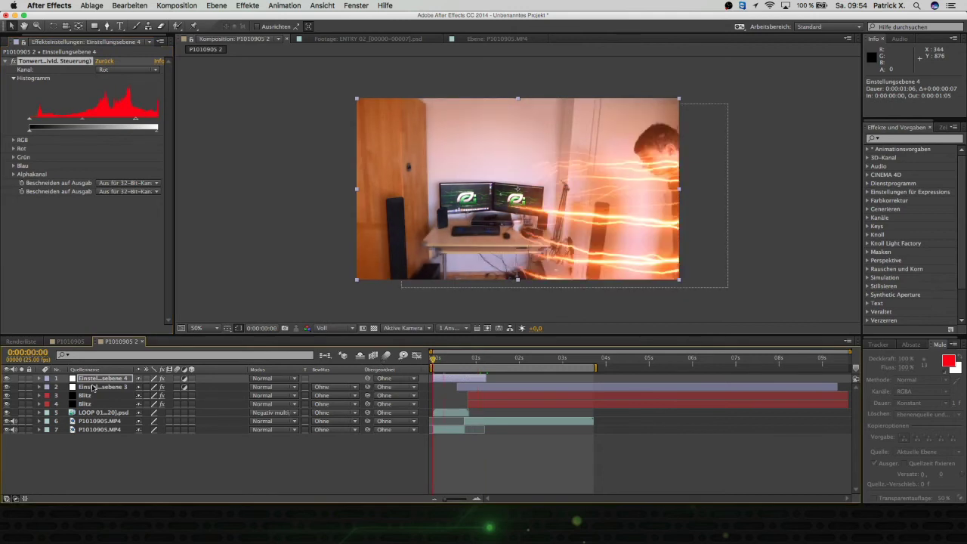
- Keyframe Einstellungsebene 4's opacity at 100% at 0 s and 0% at 0:00:01:06
{"action": "left_click", "coordinate": [123, 469]}
{"action": "left_click", "coordinate": [103, 386]}
{"action": "left_click", "coordinate": [98, 380]}
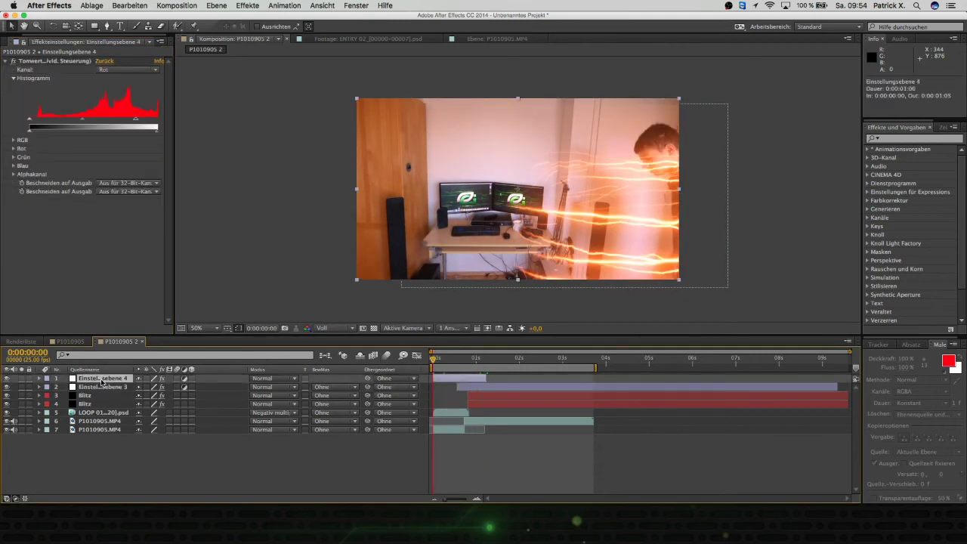
{"action": "key", "text": "t"}
{"action": "left_click", "coordinate": [65, 387]}
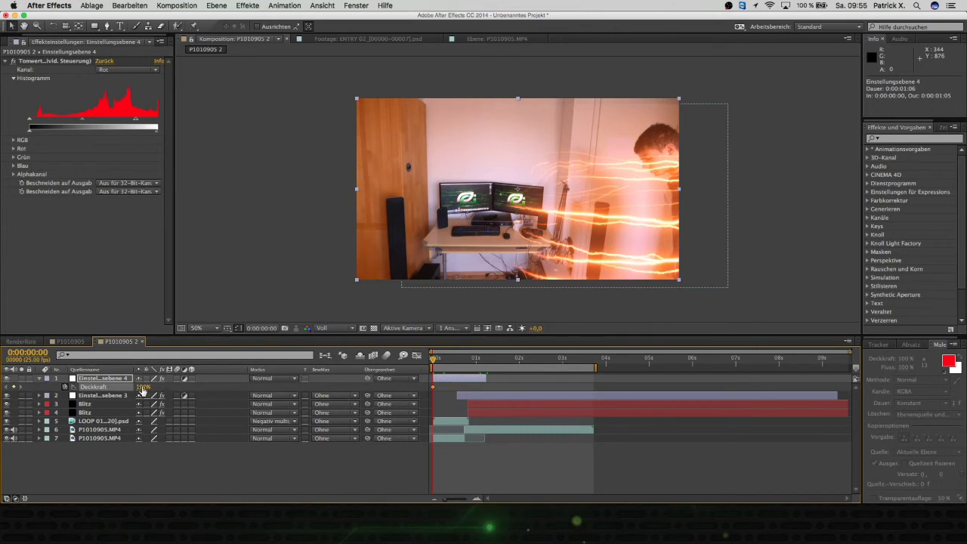
{"action": "left_click_drag", "start_coordinate": [432, 362], "coordinate": [484, 365]}
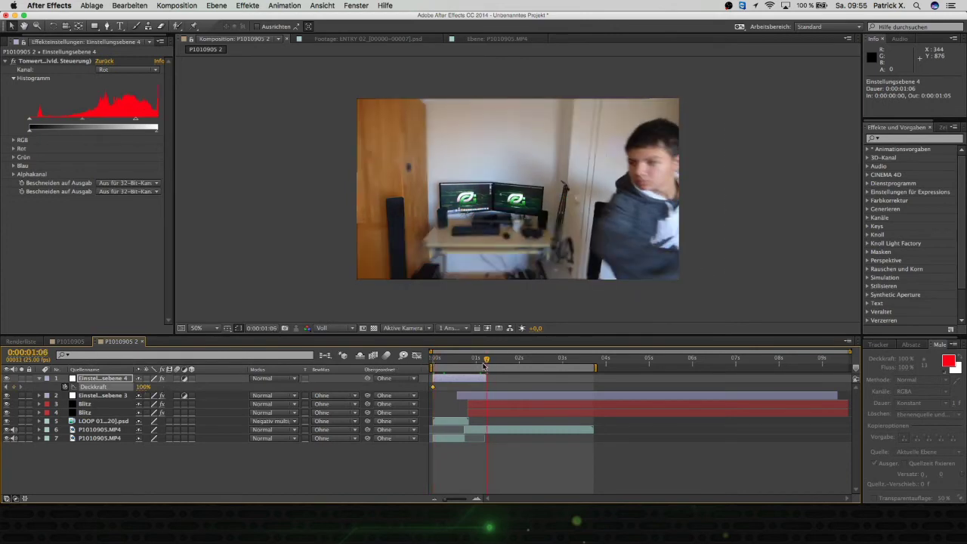
{"action": "left_click_drag", "start_coordinate": [484, 365], "coordinate": [467, 366]}
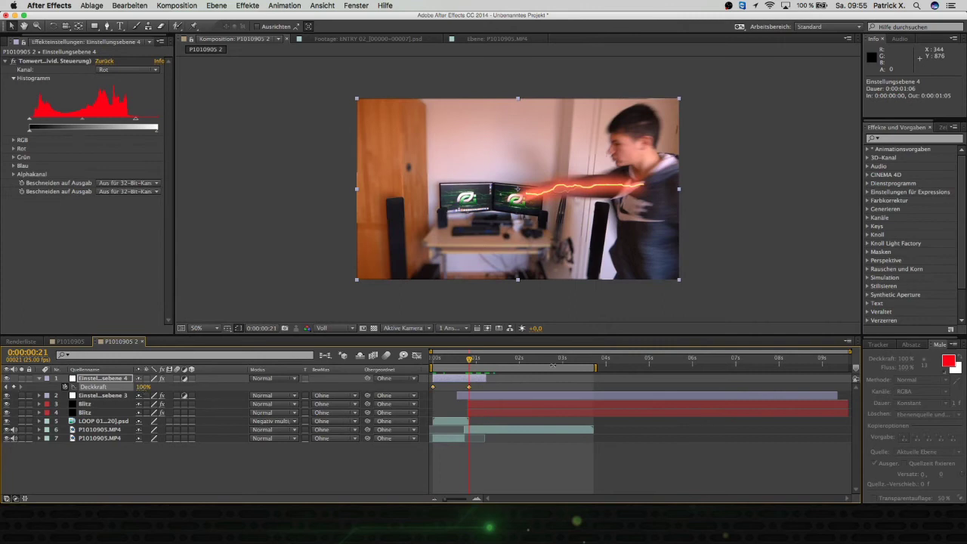
{"action": "key", "text": "shift+Page_Down"}
{"action": "left_click_drag", "start_coordinate": [144, 387], "coordinate": [113, 387]}
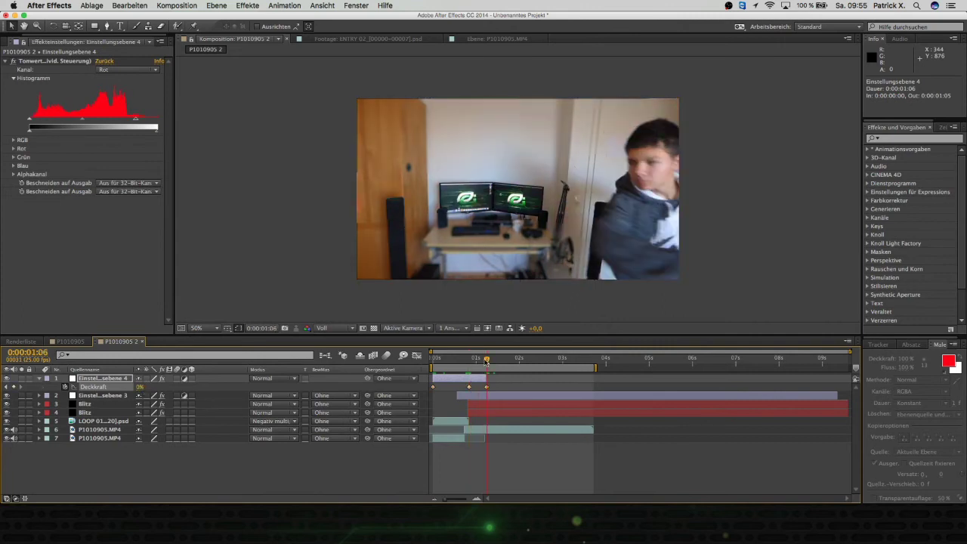
- Preview the opacity fade from the start, then return to the first frame
{"action": "key", "text": "Home"}
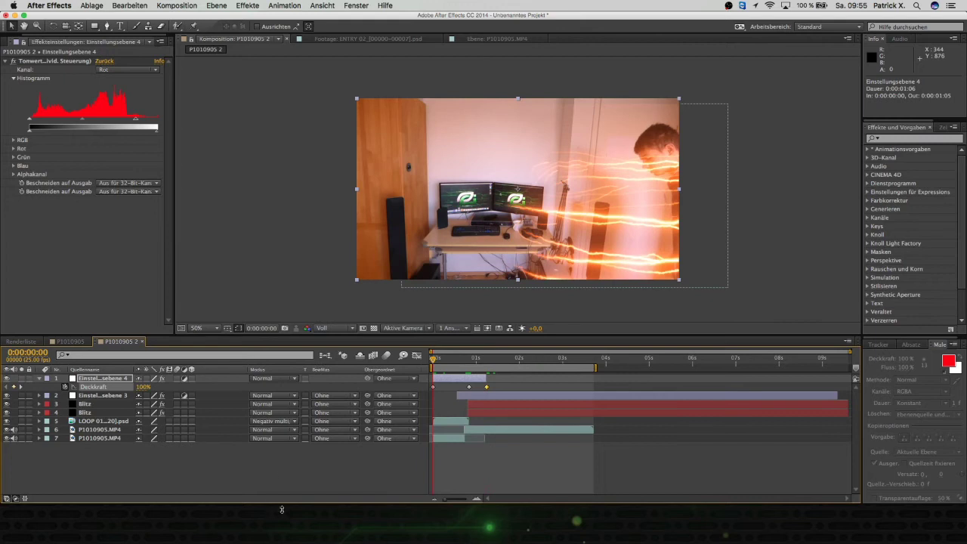
{"action": "key", "text": "space"}
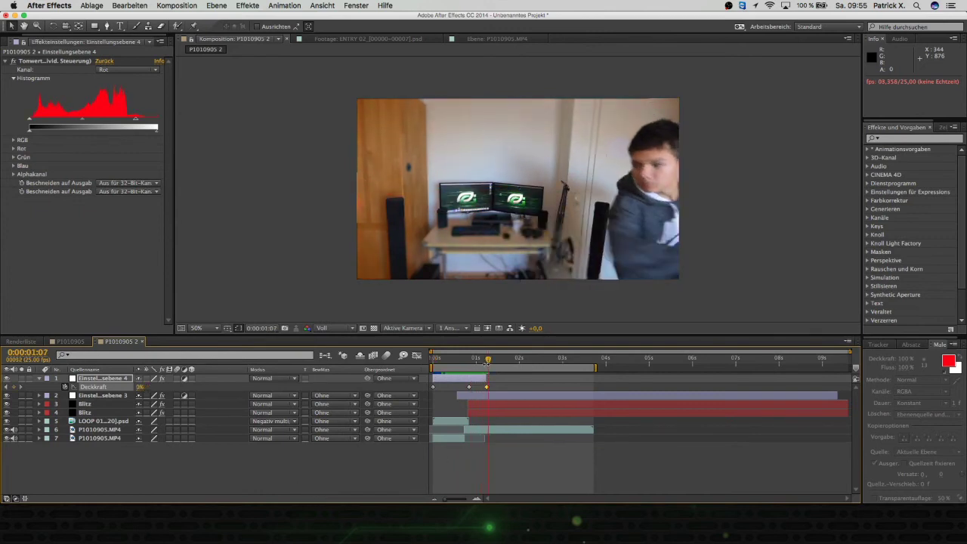
{"action": "key", "text": "space"}
{"action": "key", "text": "space"}
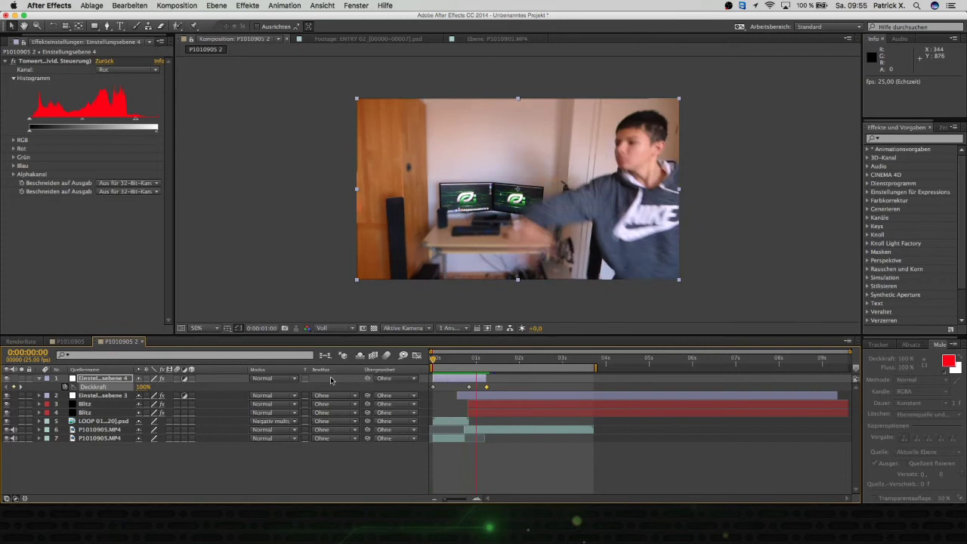
{"action": "key", "text": "space"}
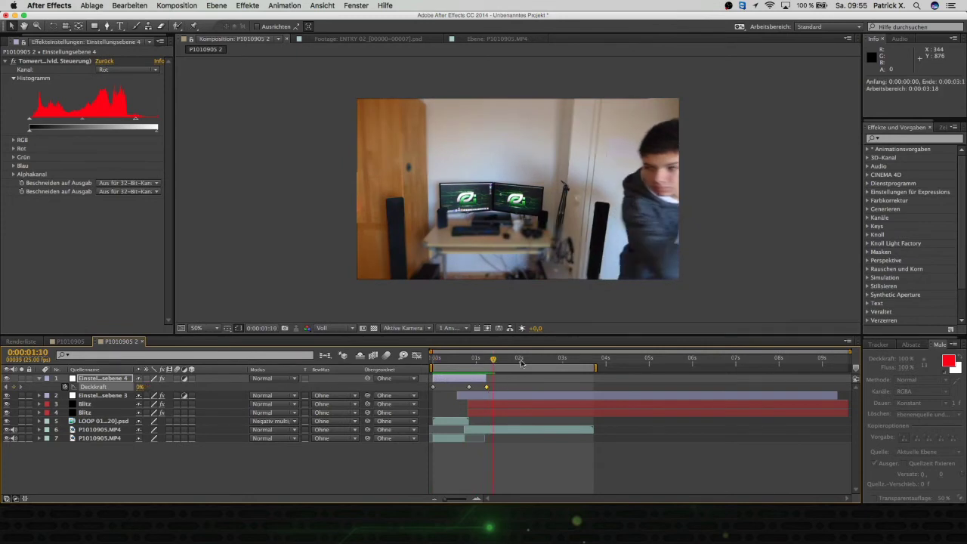
{"action": "key", "text": "space"}
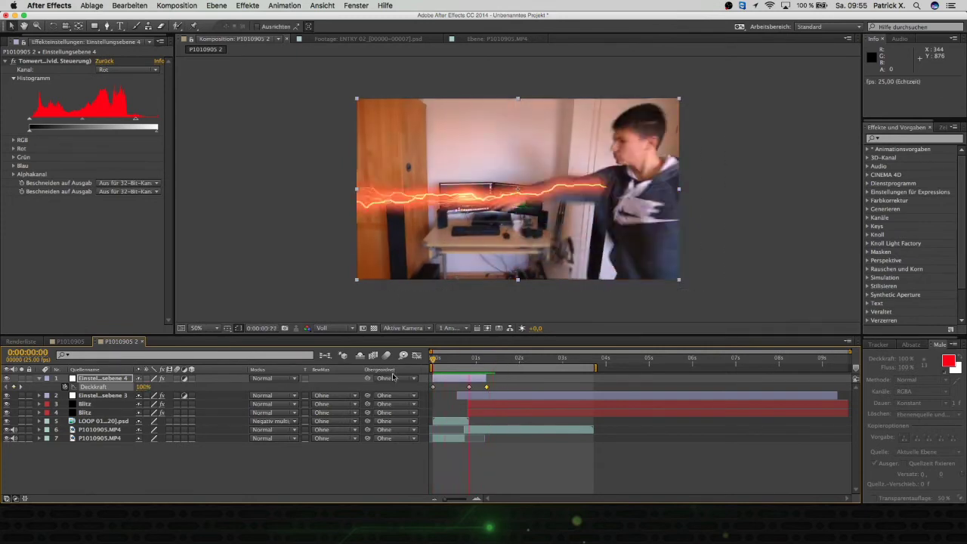
{"action": "key", "text": "space"}
{"action": "key", "text": "Home"}
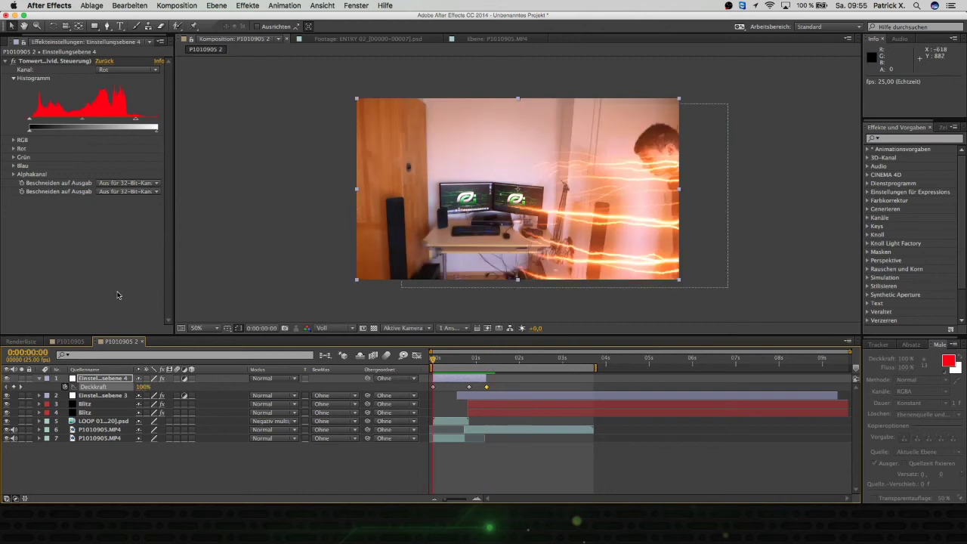
{"action": "left_click", "coordinate": [367, 5]}
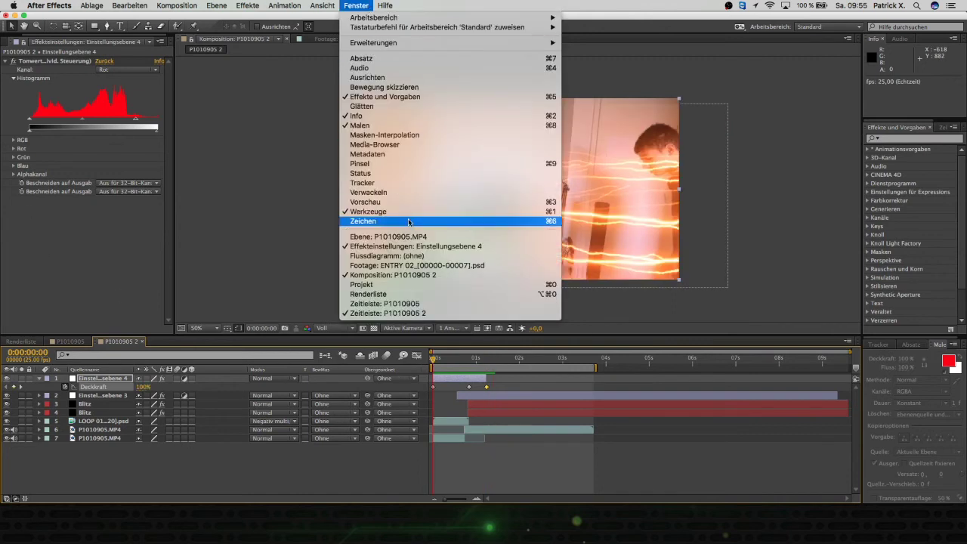
- Drag the ENTRY 02 psd sequence from the Project panel to the top of the timeline
{"action": "left_click", "coordinate": [377, 286]}
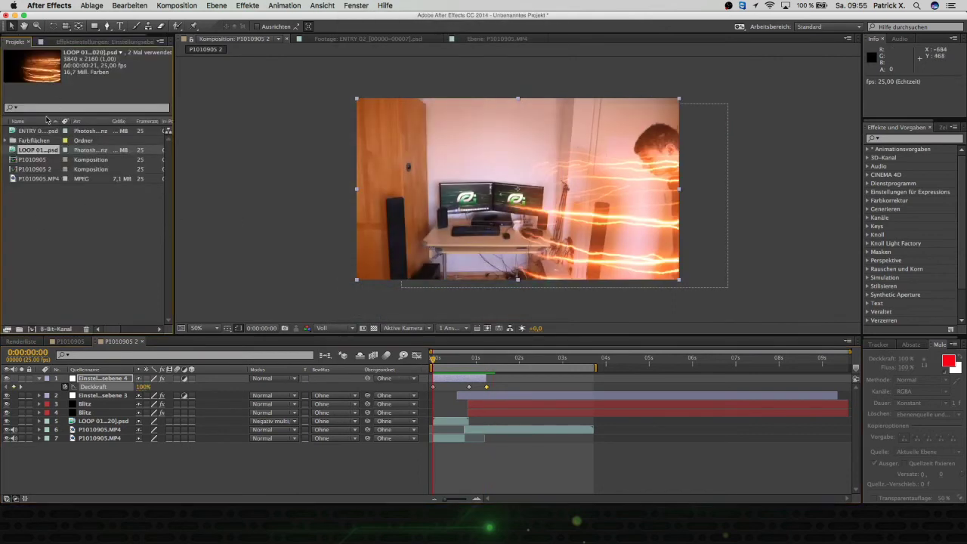
{"action": "left_click_drag", "start_coordinate": [35, 135], "coordinate": [86, 208]}
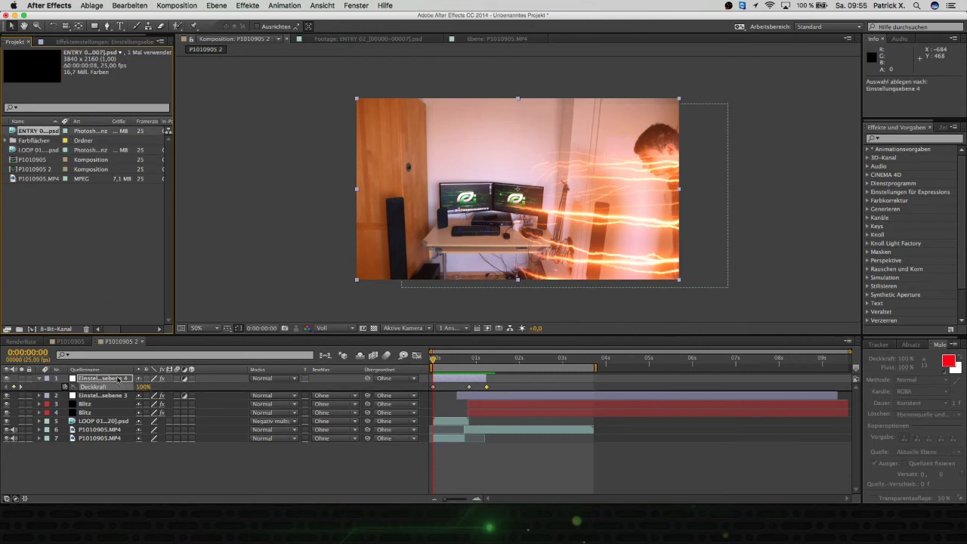
{"action": "mouse_move", "coordinate": [86, 209]}
{"action": "left_mouse_down"}
{"action": "mouse_move", "coordinate": [469, 359]}
{"action": "mouse_move", "coordinate": [484, 380]}
{"action": "left_mouse_up"}
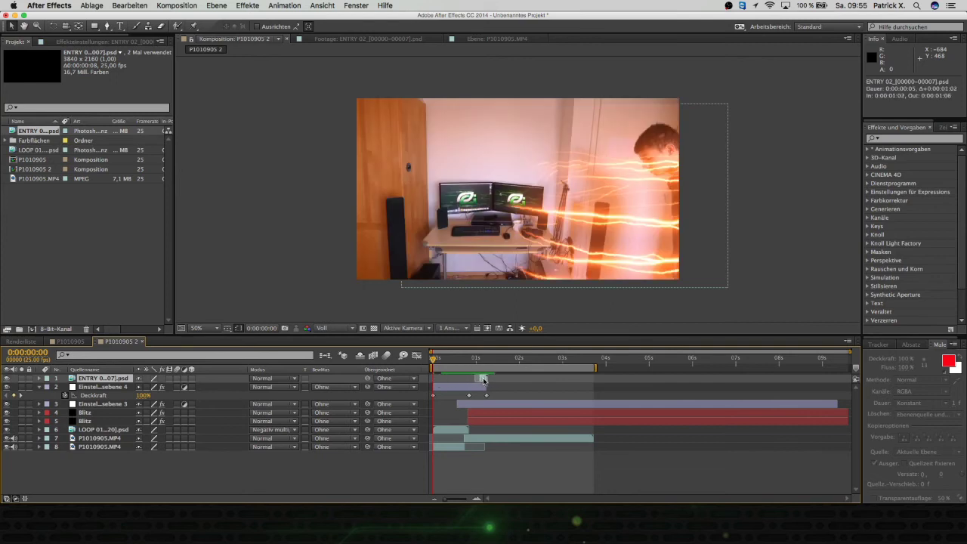
- Set ENTRY 02's mode to Negativ multiplizieren and scrub to 0:00:01:05 to check it
{"action": "left_click", "coordinate": [286, 378]}
{"action": "left_click", "coordinate": [313, 255]}
{"action": "left_click_drag", "start_coordinate": [432, 360], "coordinate": [484, 365]}
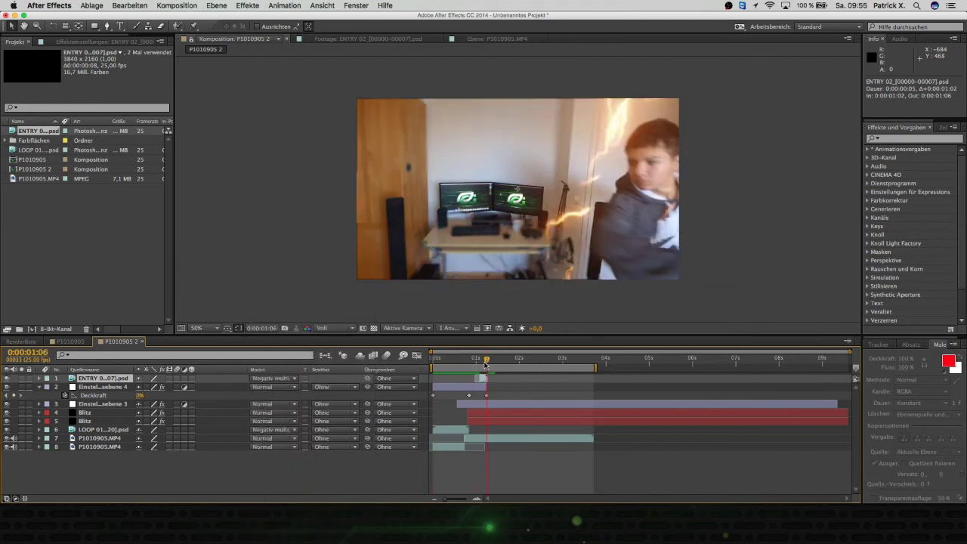
{"action": "key", "text": "period"}
{"action": "key", "text": "comma"}
{"action": "key", "text": "comma"}
{"action": "key", "text": "comma"}
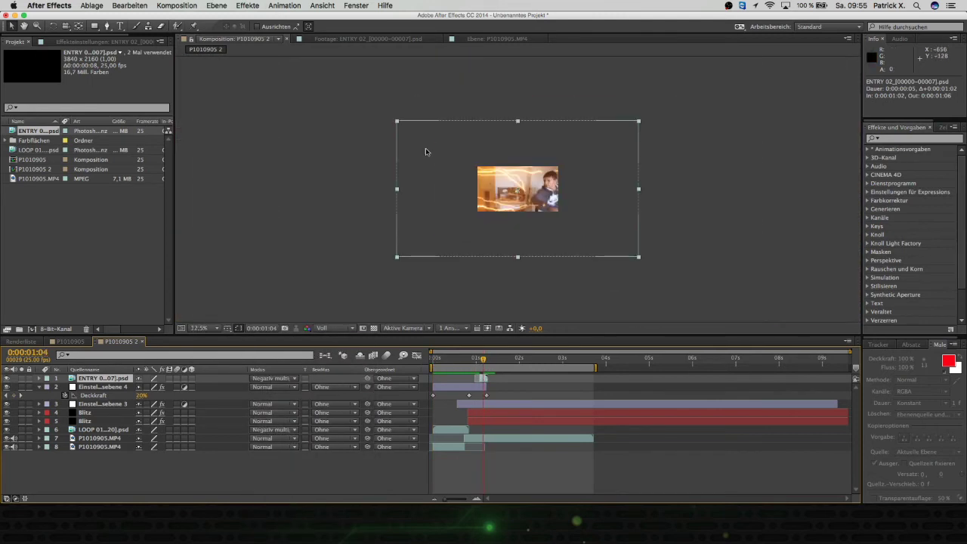
- Scale the ENTRY 02 lightning layer down to about 34%
{"action": "left_click", "coordinate": [396, 125]}
{"action": "left_click_drag", "start_coordinate": [399, 125], "coordinate": [404, 129]}
{"action": "left_click", "coordinate": [401, 128]}
{"action": "left_click", "coordinate": [400, 126]}
{"action": "left_click", "coordinate": [414, 136]}
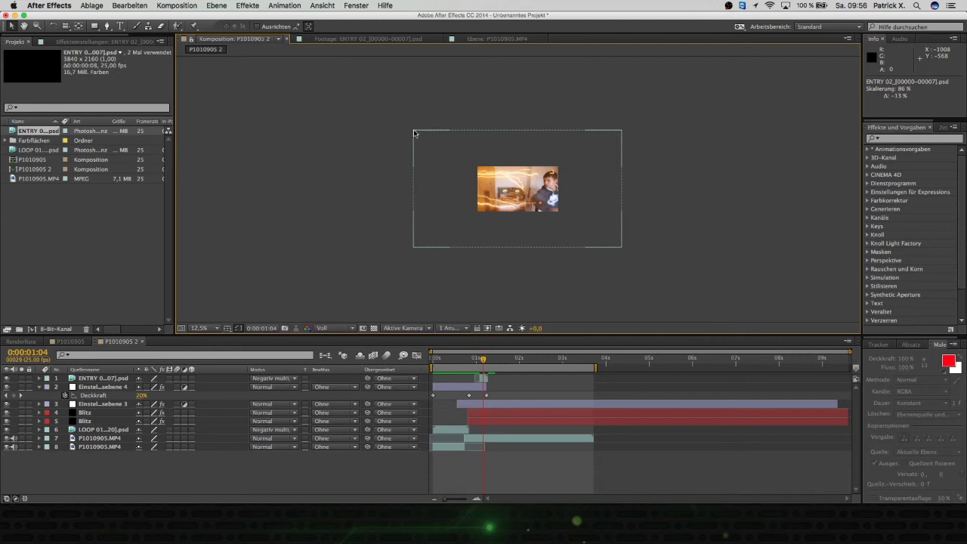
{"action": "left_click", "coordinate": [414, 133]}
{"action": "left_click_drag", "start_coordinate": [414, 131], "coordinate": [480, 170]}
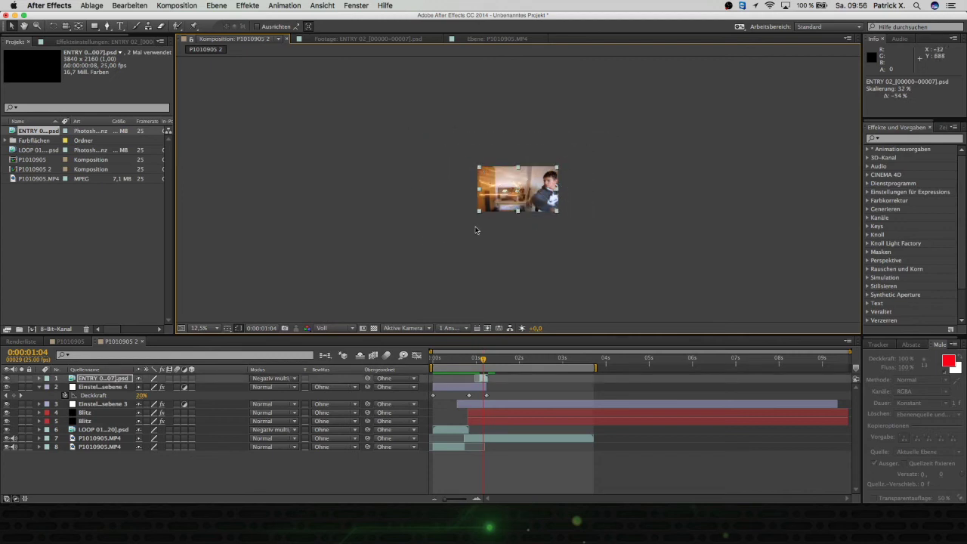
{"action": "key", "text": "period"}
{"action": "key", "text": "period"}
{"action": "key", "text": "period"}
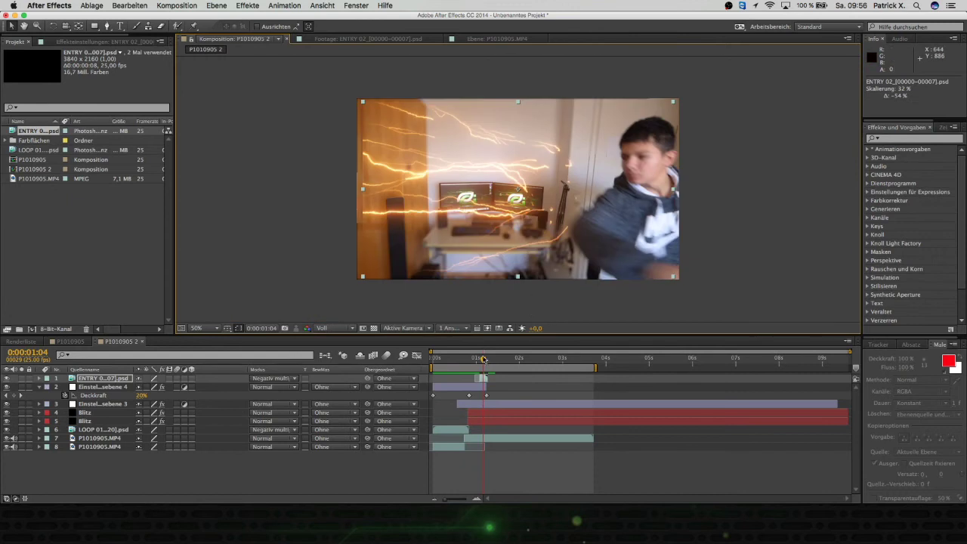
- Flip the bolt horizontally, move it onto the boy's fist, and preview the punch
{"action": "left_click", "coordinate": [482, 360]}
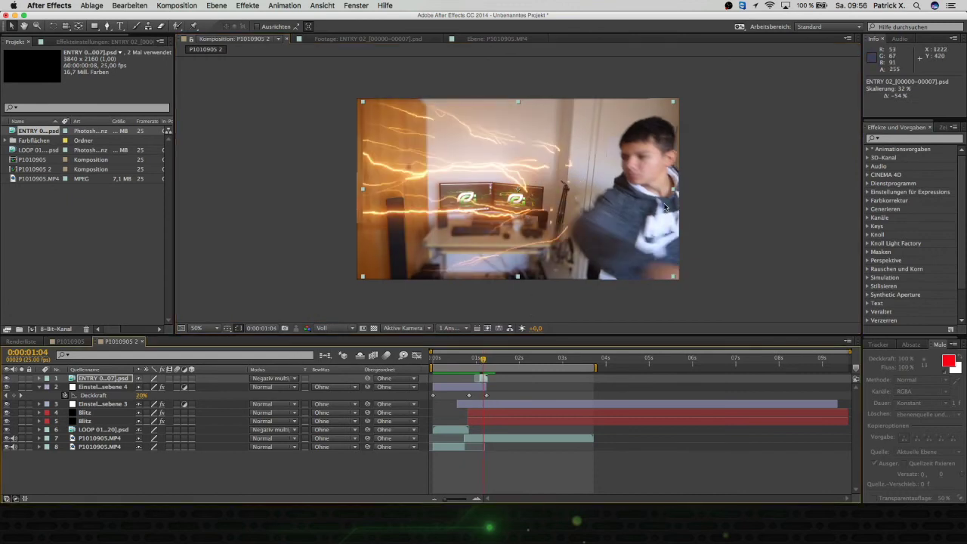
{"action": "left_click_drag", "start_coordinate": [674, 195], "coordinate": [357, 194]}
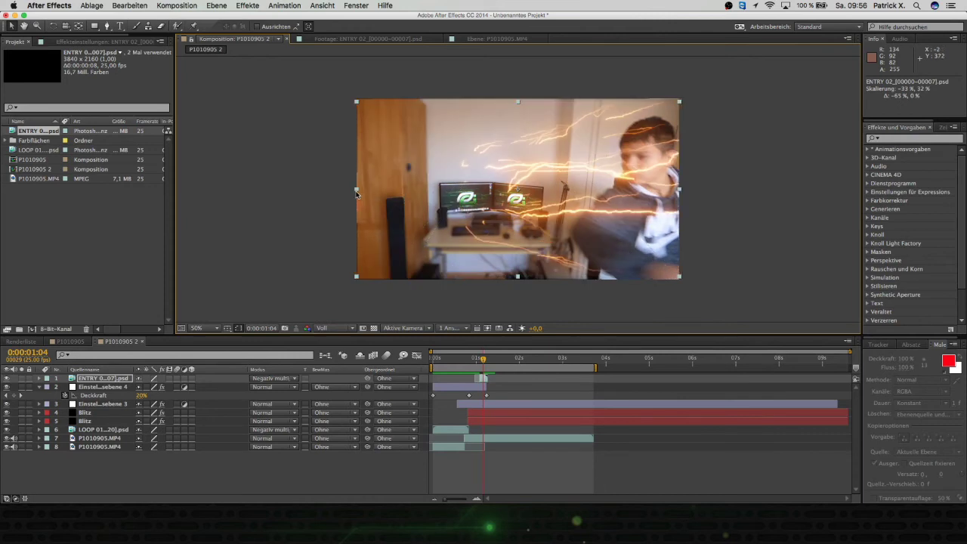
{"action": "mouse_move", "coordinate": [553, 207]}
{"action": "left_mouse_down"}
{"action": "mouse_move", "coordinate": [657, 239]}
{"action": "mouse_move", "coordinate": [648, 249]}
{"action": "left_mouse_up"}
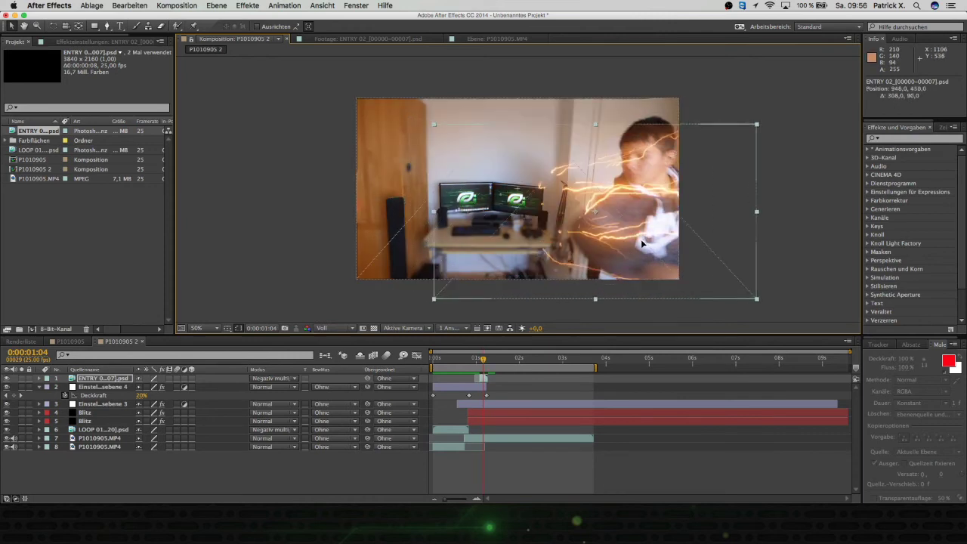
{"action": "key", "text": "space"}
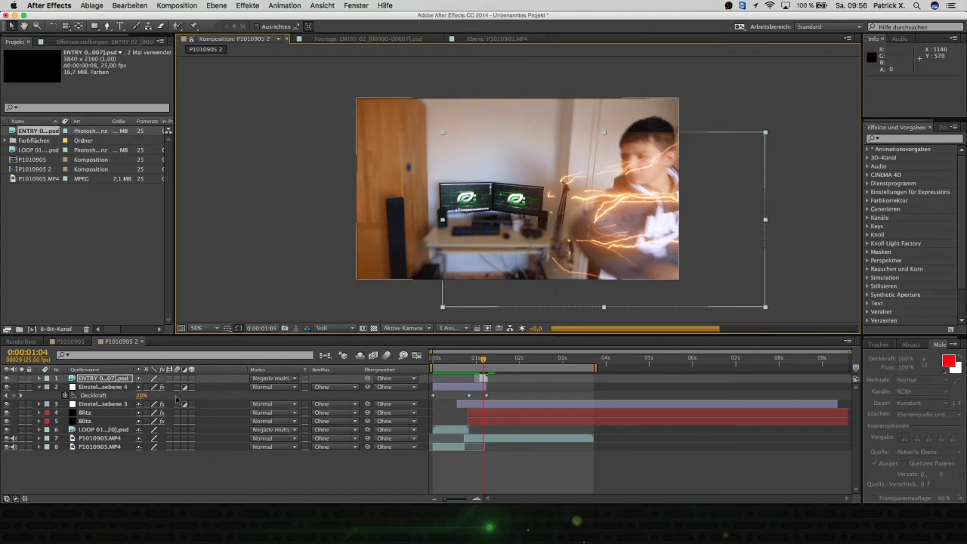
{"action": "left_click_drag", "start_coordinate": [494, 358], "coordinate": [471, 364]}
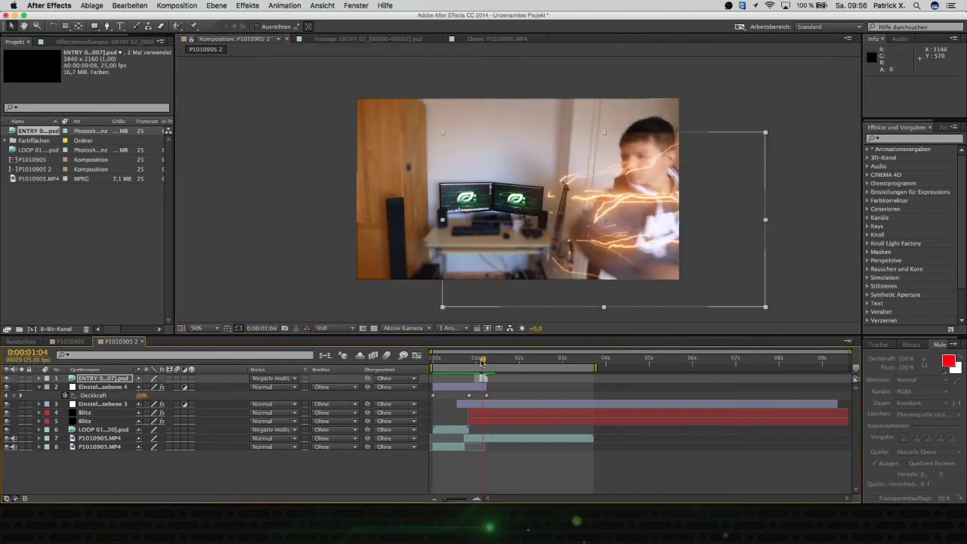
{"action": "key", "text": "space"}
{"action": "left_click_drag", "start_coordinate": [497, 359], "coordinate": [481, 360]}
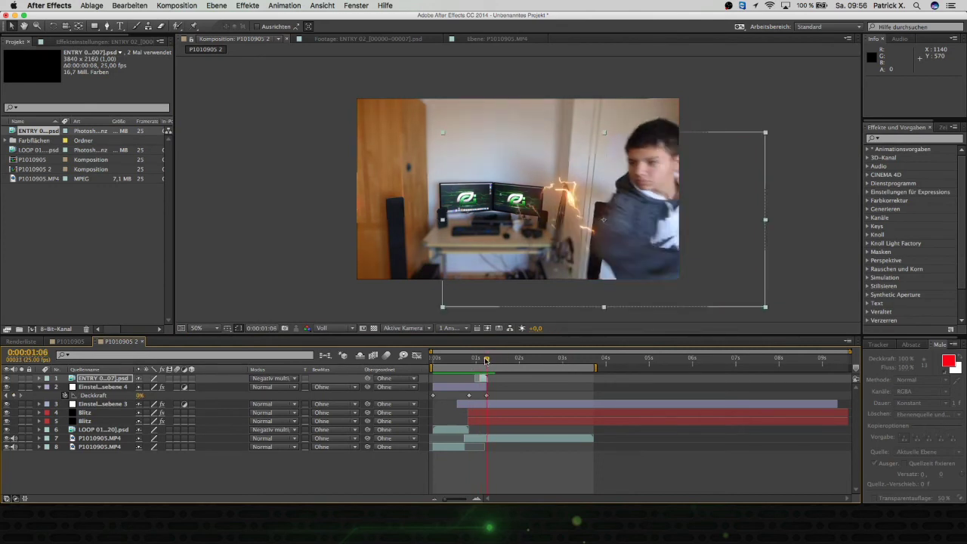
- Enable Position keyframing on ENTRY 02 and place the bolt on the fist
{"action": "left_click", "coordinate": [39, 378]}
{"action": "left_click", "coordinate": [48, 387]}
{"action": "left_click", "coordinate": [65, 404]}
{"action": "left_click_drag", "start_coordinate": [645, 255], "coordinate": [658, 270]}
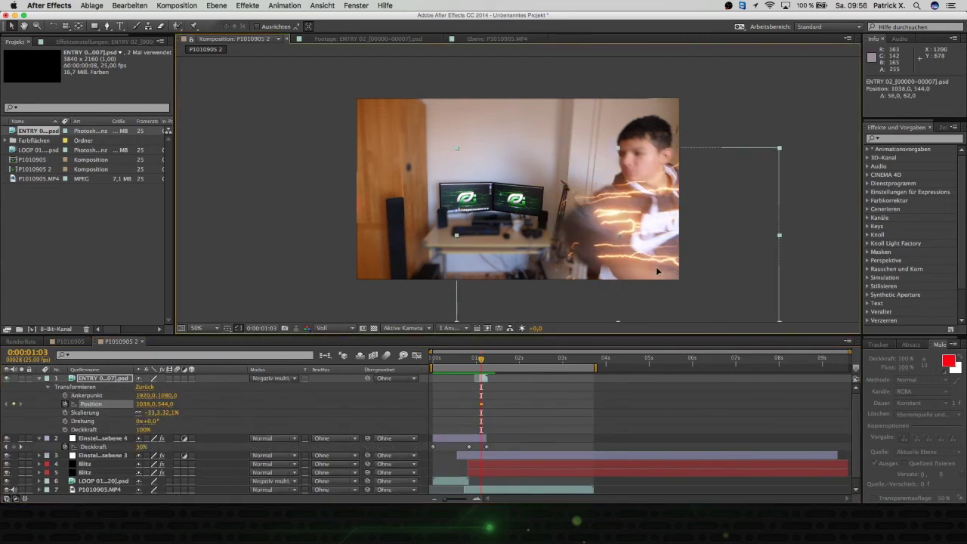
- Reposition the bolt onto the fist on each following punch frame, then play back
{"action": "left_click", "coordinate": [478, 361]}
{"action": "left_click_drag", "start_coordinate": [478, 362], "coordinate": [480, 362]}
{"action": "mouse_move", "coordinate": [590, 229]}
{"action": "left_mouse_down"}
{"action": "mouse_move", "coordinate": [572, 219]}
{"action": "mouse_move", "coordinate": [518, 225]}
{"action": "left_mouse_up"}
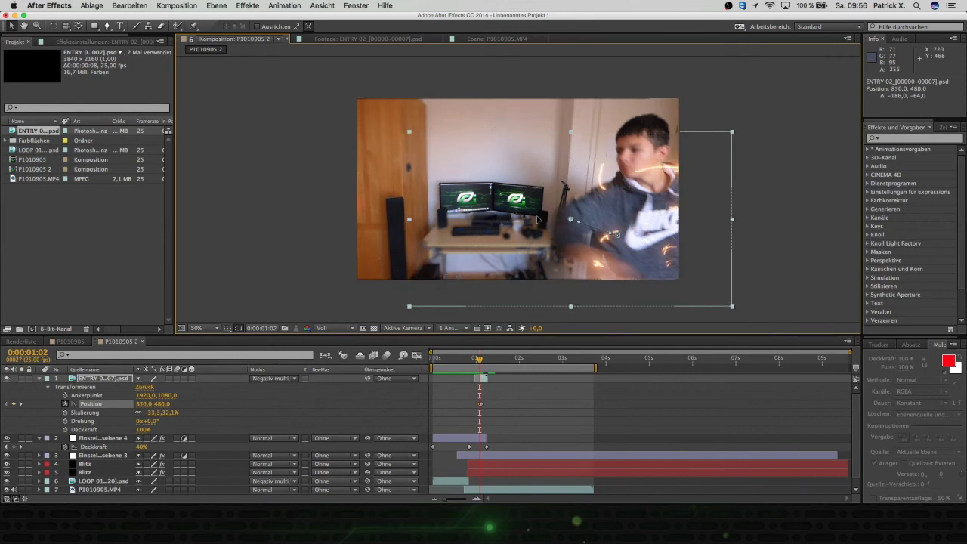
{"action": "left_click_drag", "start_coordinate": [518, 225], "coordinate": [514, 226]}
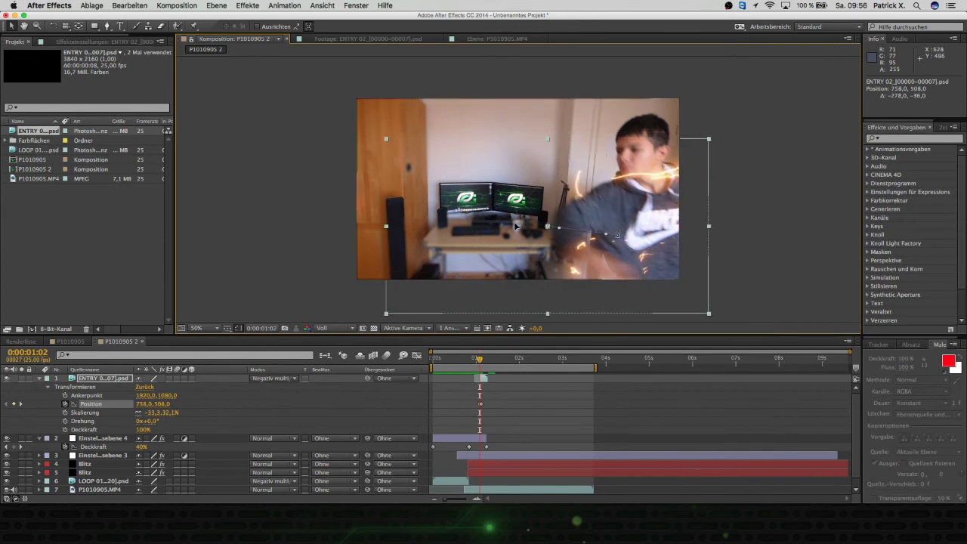
{"action": "left_click_drag", "start_coordinate": [480, 362], "coordinate": [483, 362]}
{"action": "left_click_drag", "start_coordinate": [554, 215], "coordinate": [569, 216]}
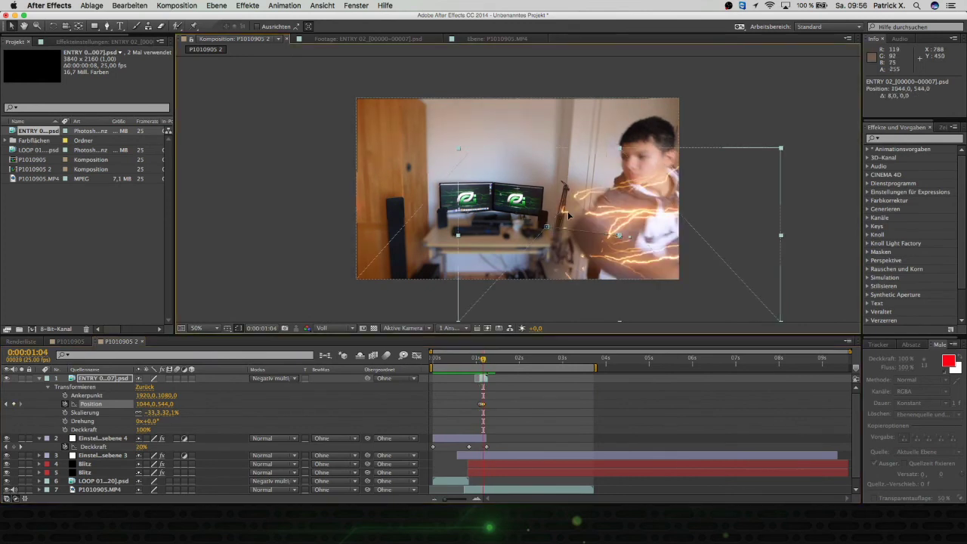
{"action": "left_click_drag", "start_coordinate": [483, 361], "coordinate": [526, 365]}
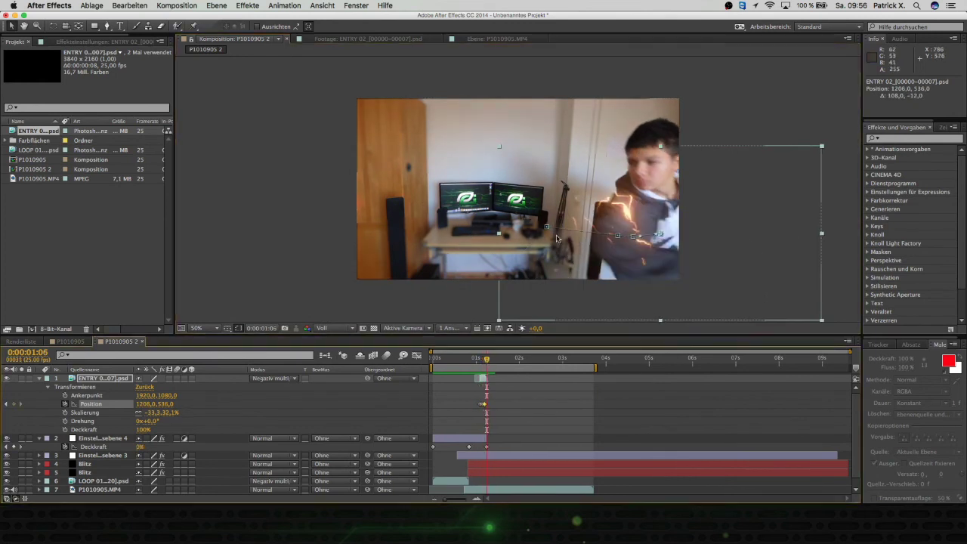
{"action": "key", "text": "space"}
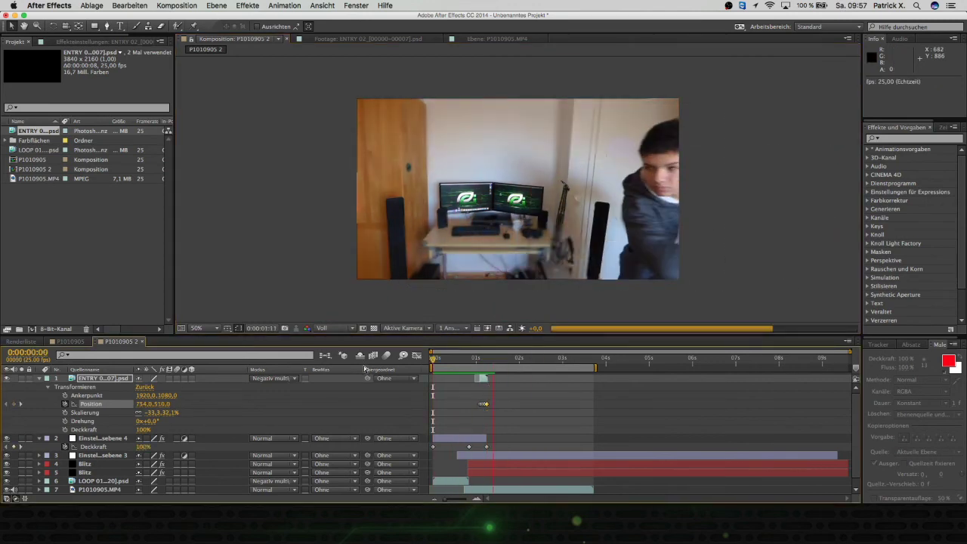
- Shift the ENTRY 02 layer so it starts at 0:00:00:21 and preview the punch
{"action": "left_click", "coordinate": [499, 361]}
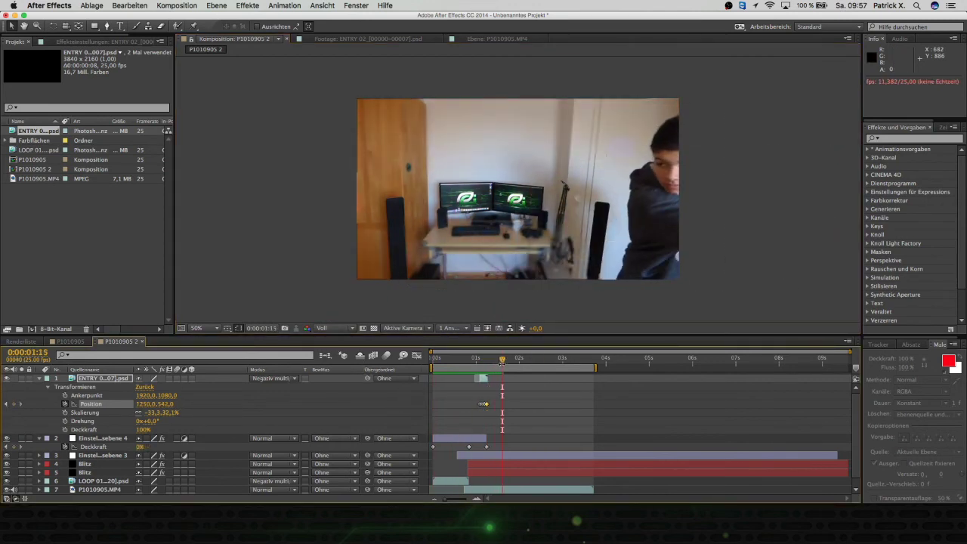
{"action": "left_click_drag", "start_coordinate": [499, 361], "coordinate": [478, 365]}
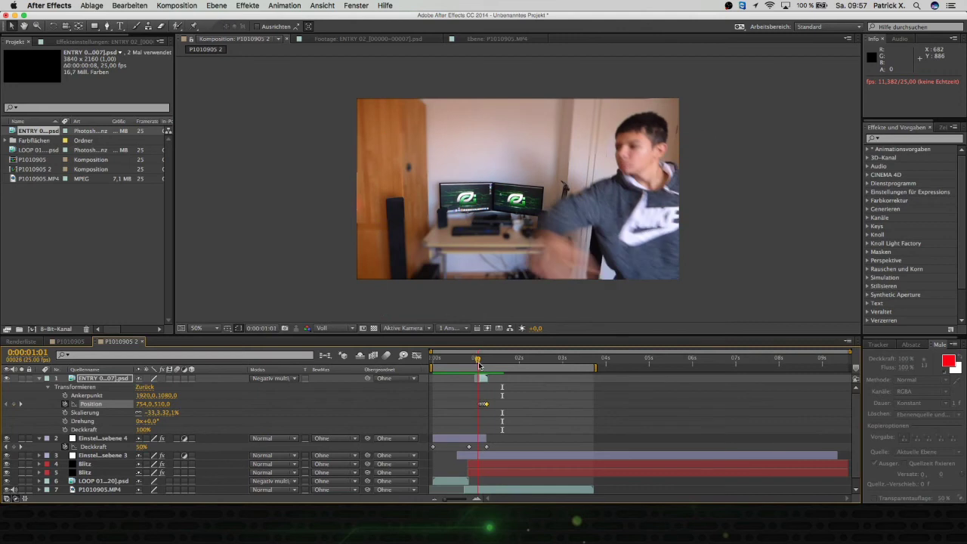
{"action": "left_click", "coordinate": [484, 379]}
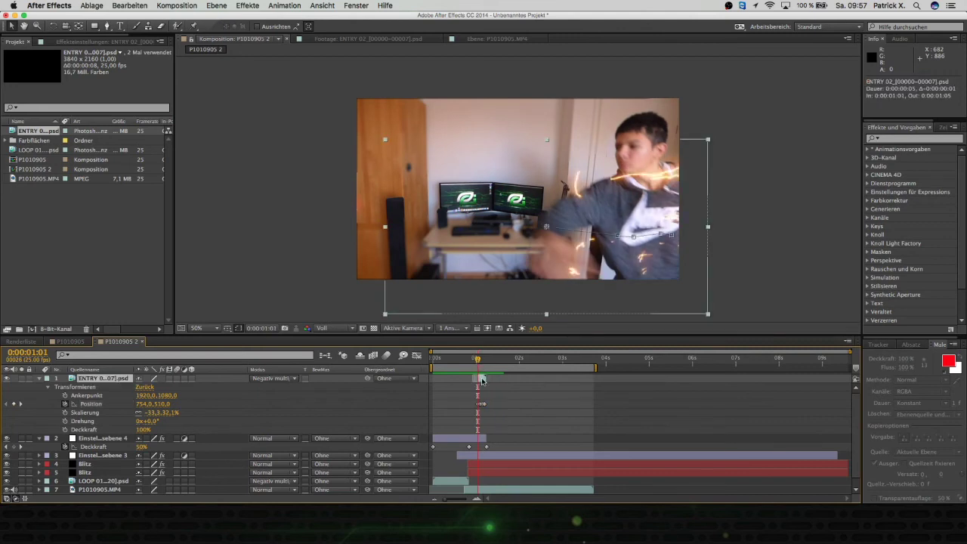
{"action": "mouse_move", "coordinate": [478, 363]}
{"action": "left_mouse_down"}
{"action": "mouse_move", "coordinate": [478, 379]}
{"action": "mouse_move", "coordinate": [471, 360]}
{"action": "left_mouse_up"}
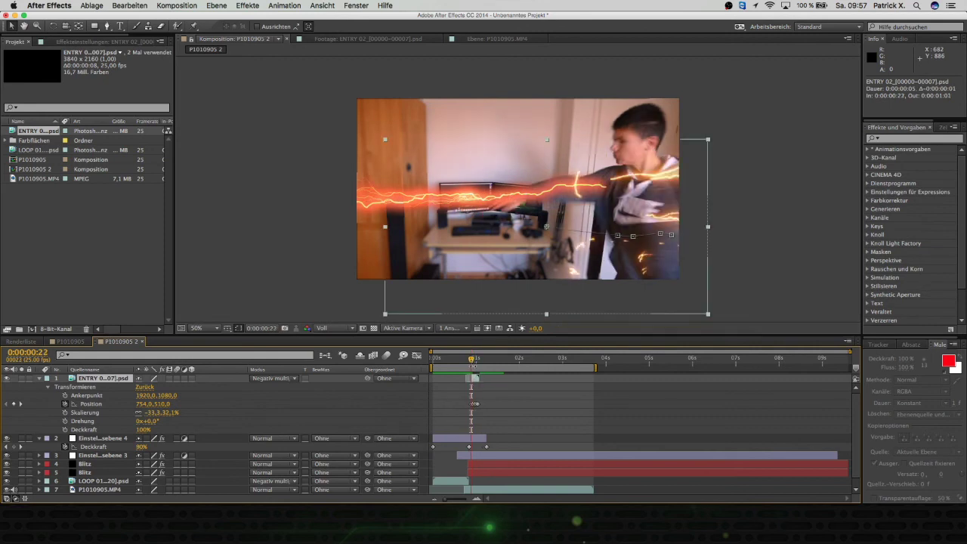
{"action": "mouse_move", "coordinate": [472, 360]}
{"action": "left_mouse_down"}
{"action": "mouse_move", "coordinate": [473, 378]}
{"action": "mouse_move", "coordinate": [468, 360]}
{"action": "left_mouse_up"}
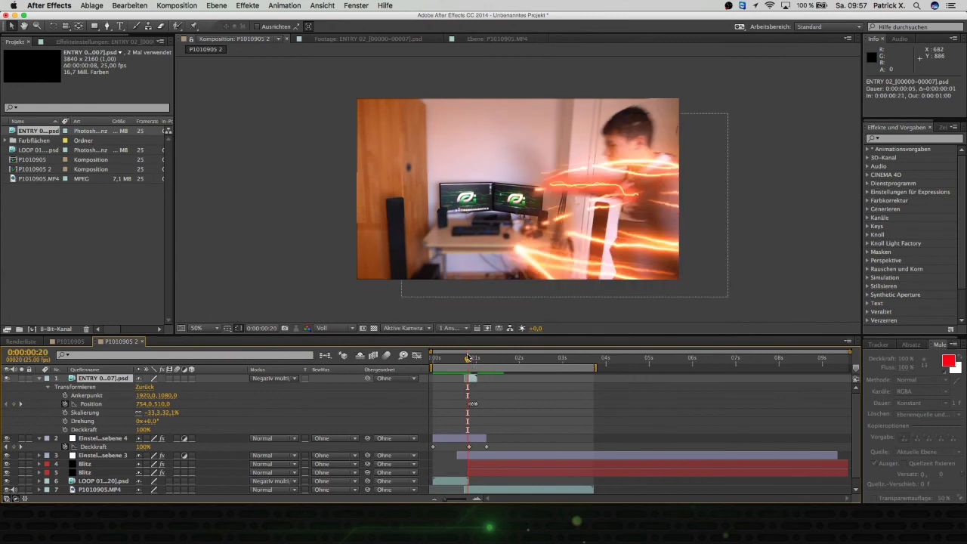
{"action": "key", "text": "space"}
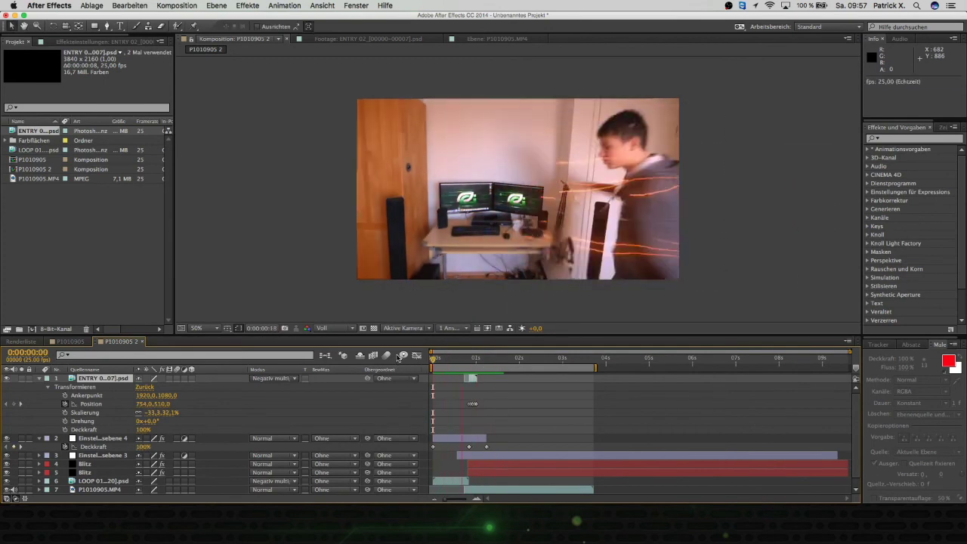
{"action": "left_click_drag", "start_coordinate": [506, 359], "coordinate": [469, 364]}
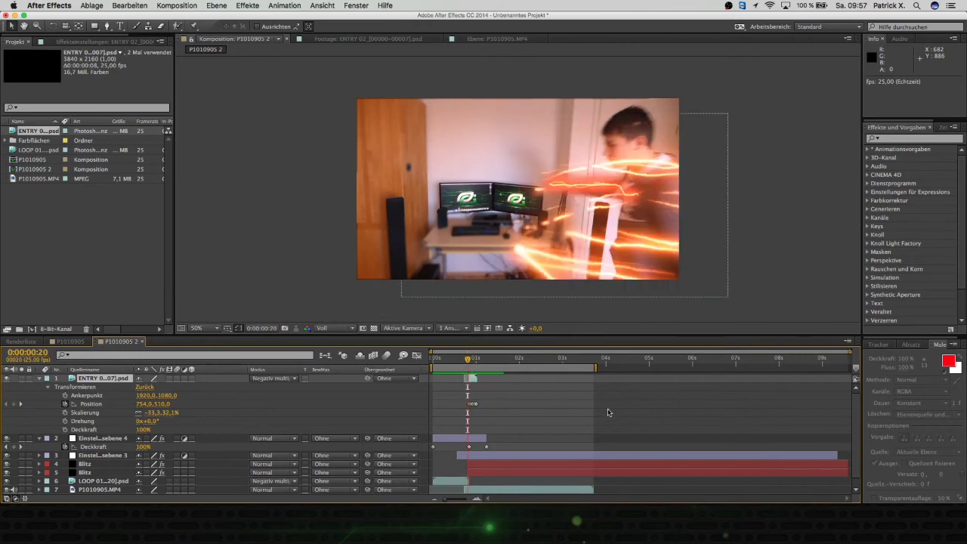
{"action": "left_click", "coordinate": [45, 377]}
- Collapse the lightning layer and show the Deckkraft (opacity) property of both Blitz layers
{"action": "left_click", "coordinate": [40, 378]}
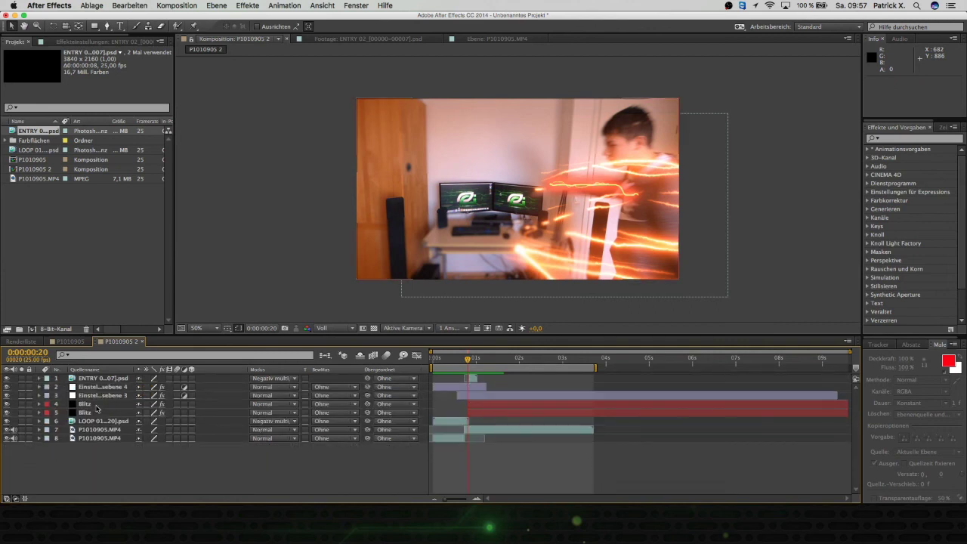
{"action": "left_click", "coordinate": [85, 404]}
{"action": "key", "text": "t"}
{"action": "left_click", "coordinate": [85, 420]}
{"action": "key", "text": "t"}
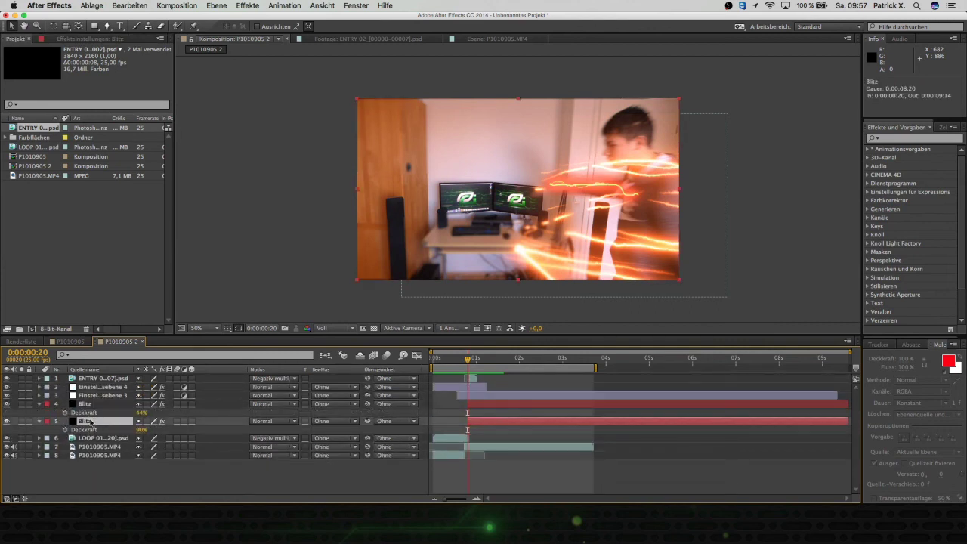
- Scrub the upper Blitz layer's Deckkraft to 20% and the lower one's to 81%
{"action": "mouse_move", "coordinate": [142, 412]}
{"action": "left_mouse_down"}
{"action": "mouse_move", "coordinate": [164, 411]}
{"action": "mouse_move", "coordinate": [152, 437]}
{"action": "left_mouse_up"}
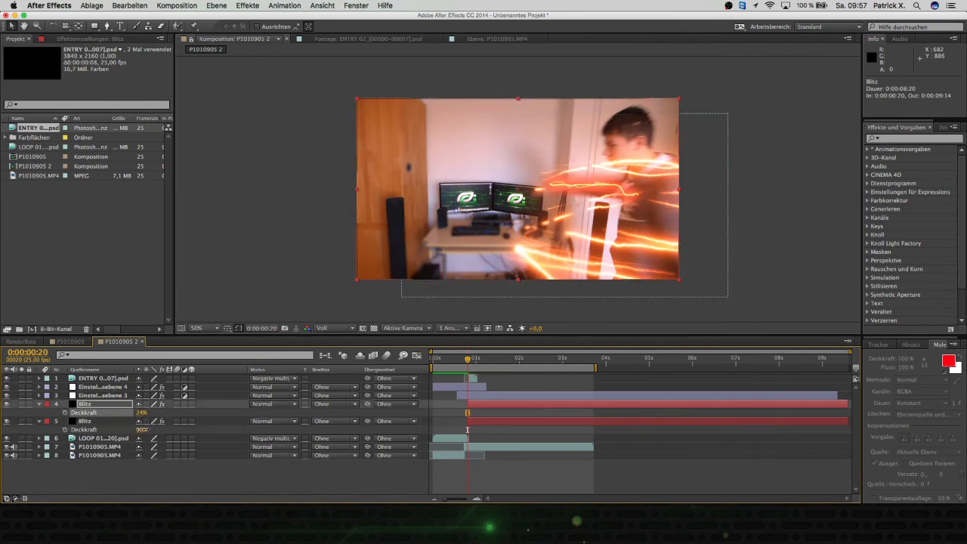
{"action": "mouse_move", "coordinate": [143, 428]}
{"action": "left_mouse_down"}
{"action": "mouse_move", "coordinate": [151, 429]}
{"action": "mouse_move", "coordinate": [120, 423]}
{"action": "mouse_move", "coordinate": [135, 420]}
{"action": "left_mouse_up"}
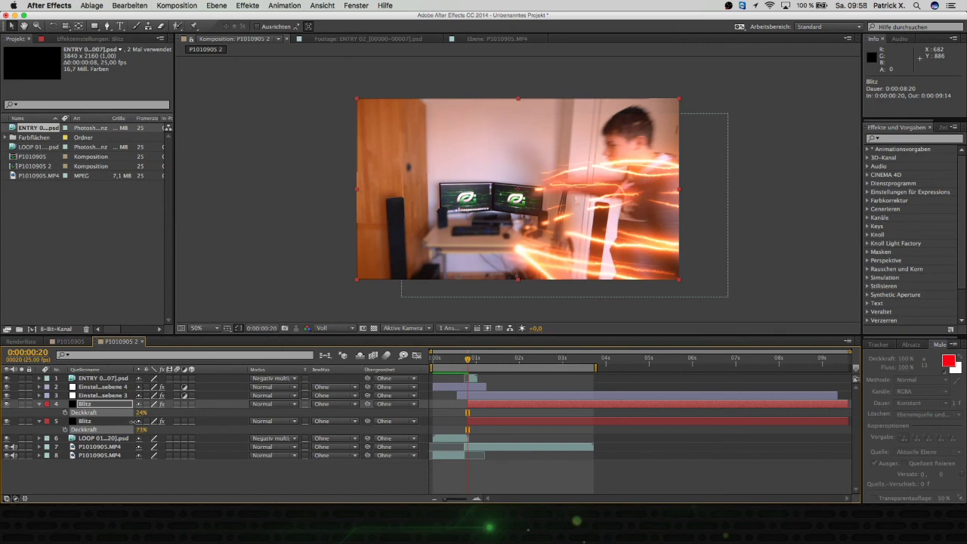
{"action": "left_click", "coordinate": [133, 418]}
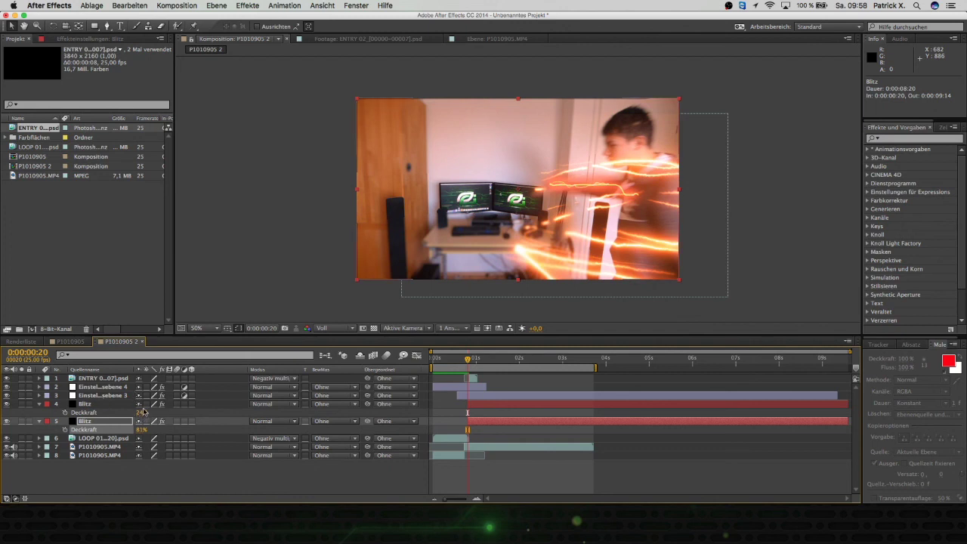
{"action": "left_click_drag", "start_coordinate": [141, 412], "coordinate": [136, 412]}
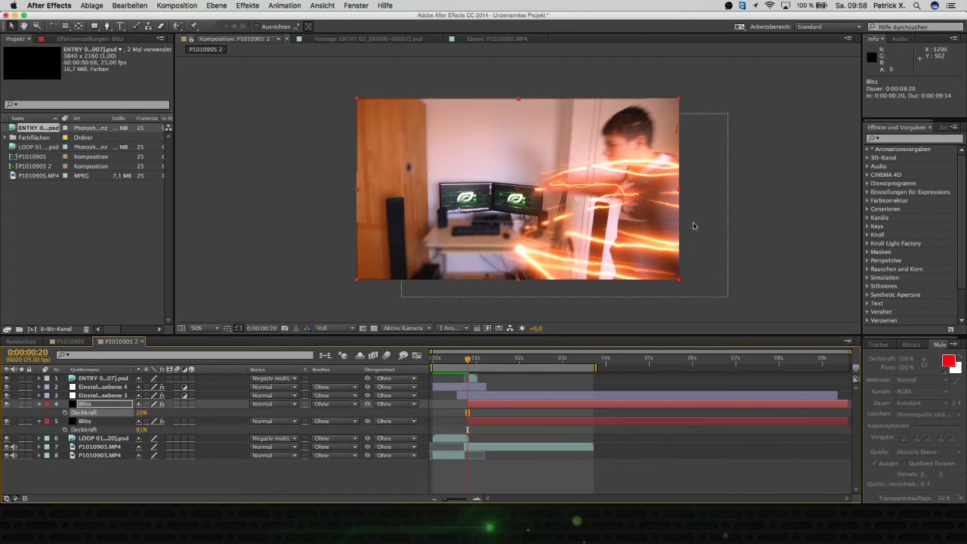
{"action": "left_click", "coordinate": [786, 196]}
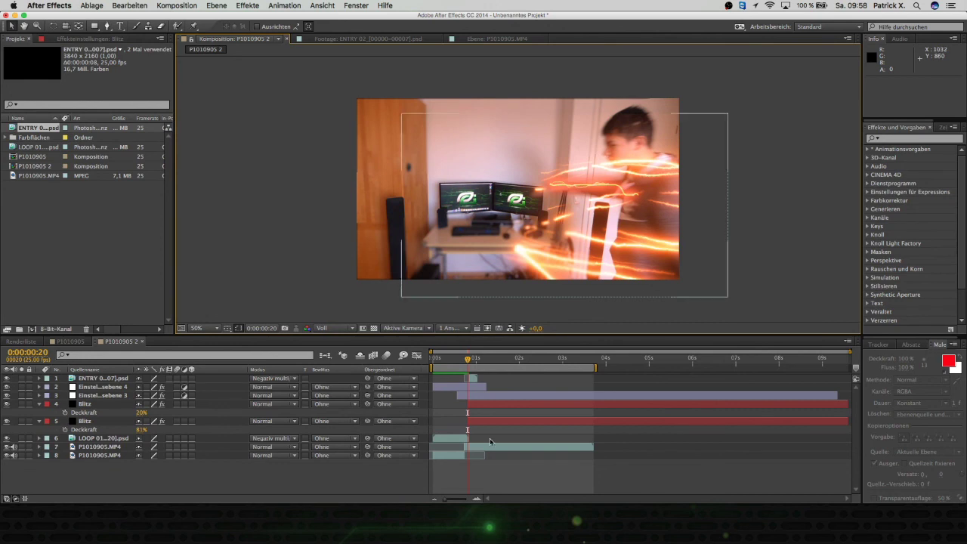
{"action": "left_click", "coordinate": [468, 360]}
{"action": "key", "text": "KP_0"}
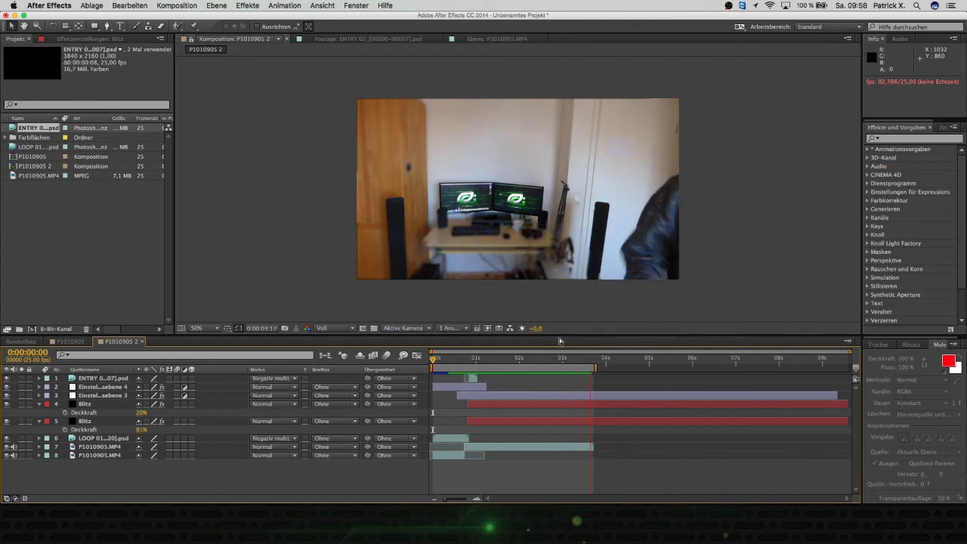
{"action": "key", "text": "space"}
{"action": "left_click_drag", "start_coordinate": [595, 364], "coordinate": [405, 369]}
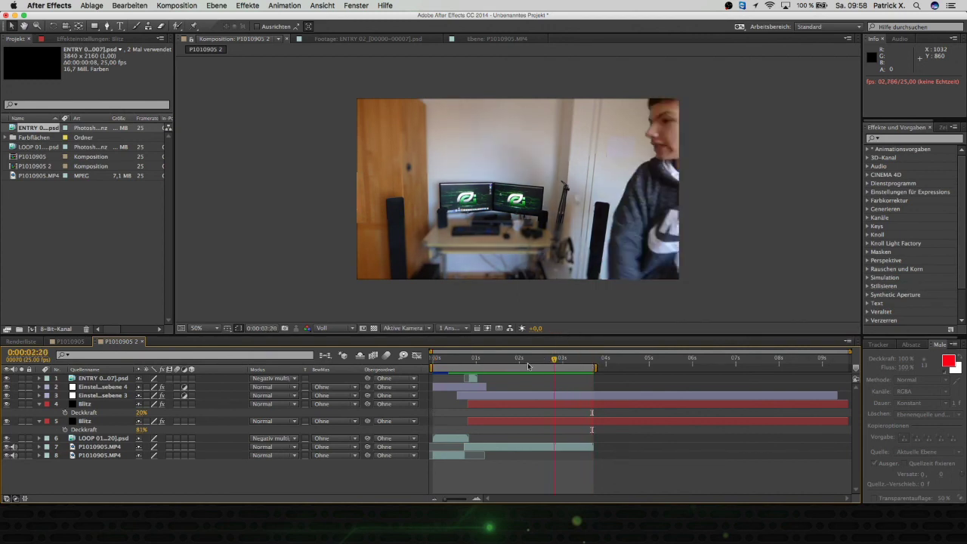
{"action": "key", "text": "space"}
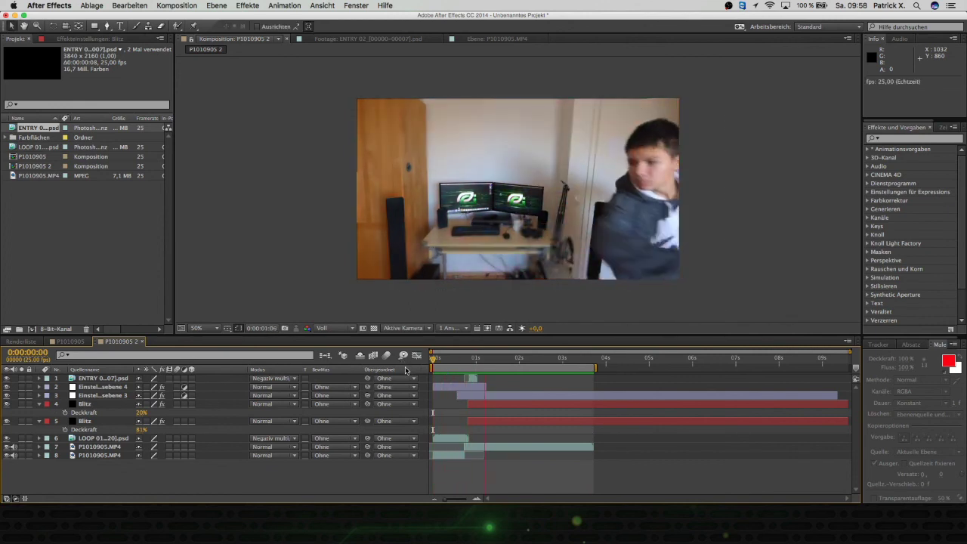